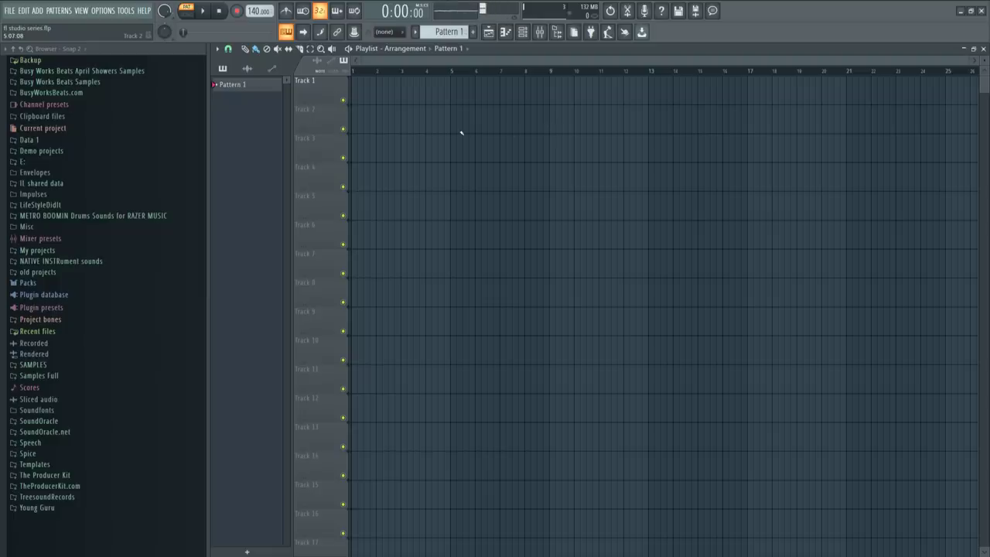
- Expand the X Drums folder inside BusyWorksBeats.com > X in the browser and set the project tempo to 144 BPM
left_click(85, 92)
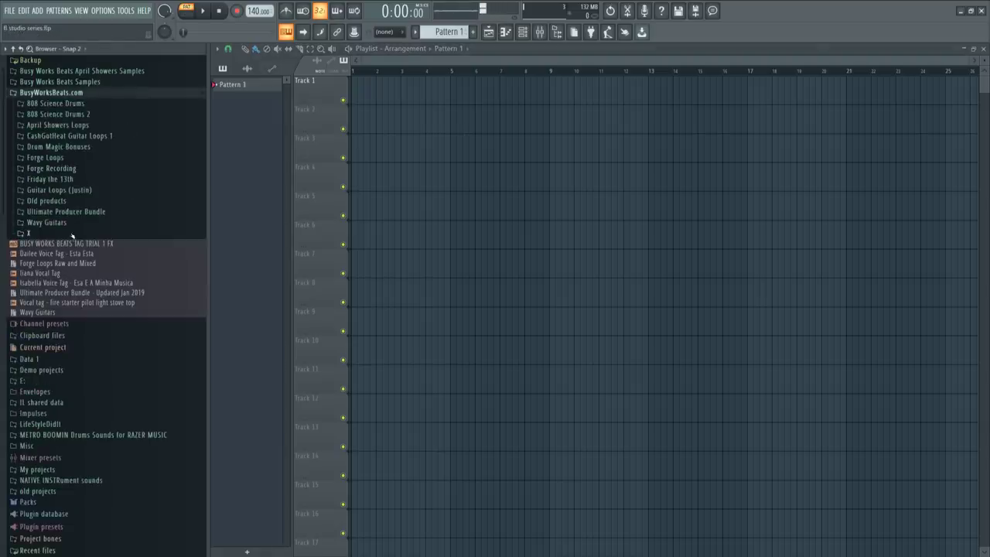
left_click(31, 233)
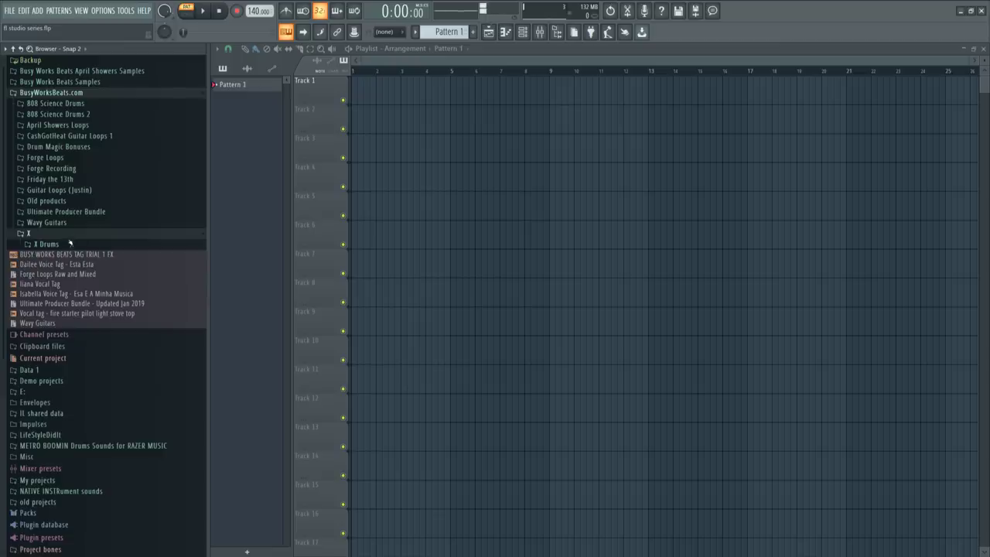
left_click(69, 244)
scroll(258, 11, "up", 2)
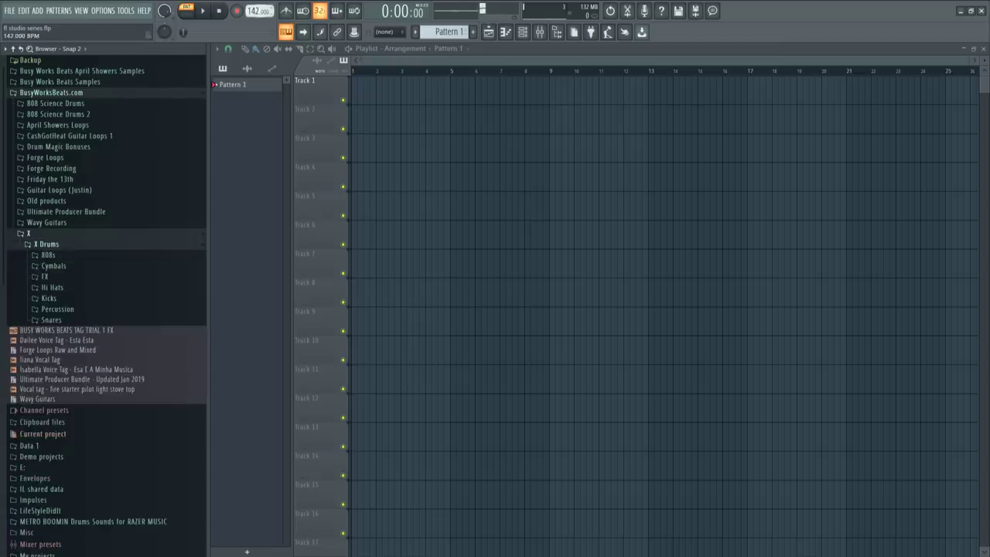
- Show the channel rack and load the Kick IH sample from the Kicks folder into a new channel
left_click(522, 32)
left_click(49, 299)
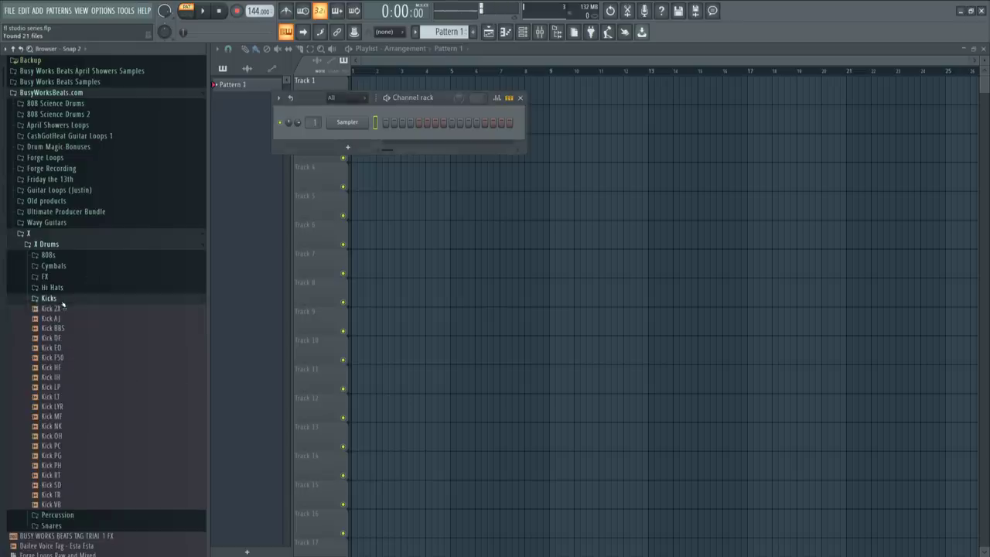
left_click(81, 424)
right_click(67, 378)
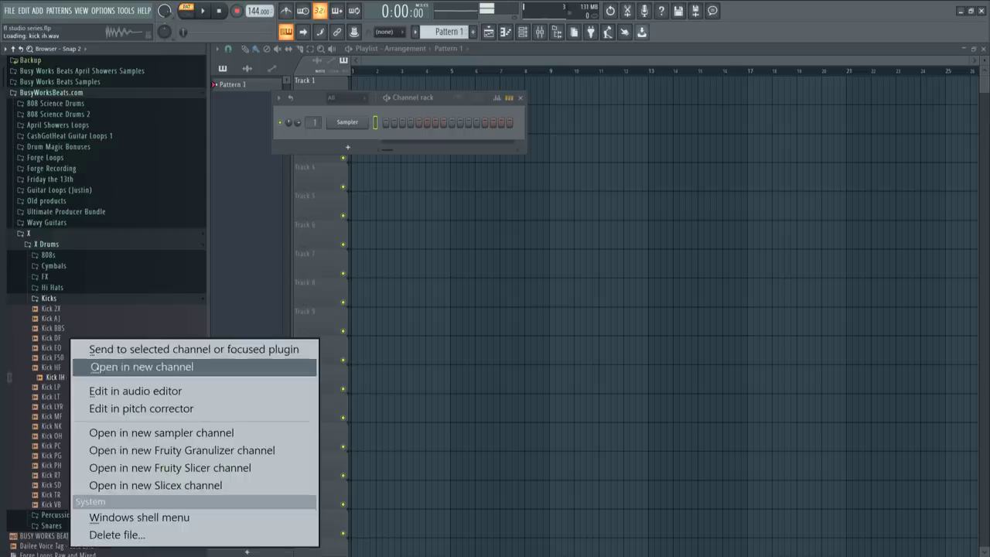
left_click(116, 426)
left_click(541, 136)
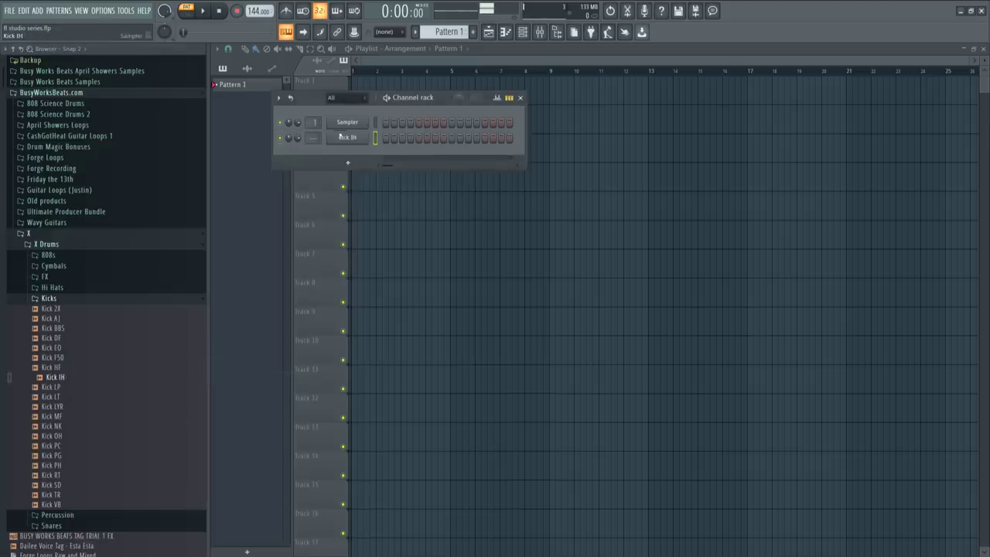
- Delete the empty Sampler channel and route Kick IH to mixer track 1, checking the routing in the mixer
right_click(342, 126)
left_click(393, 323)
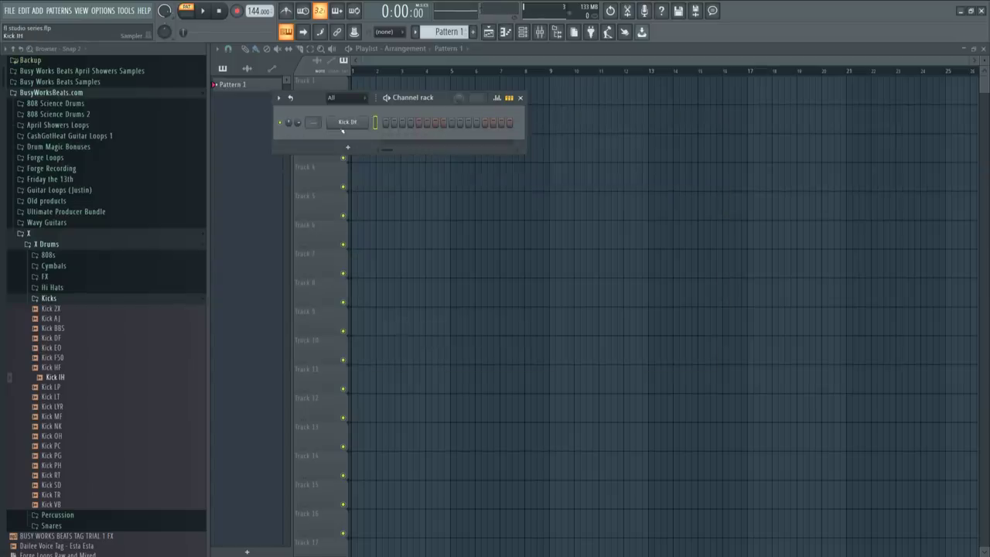
left_click_drag(313, 122, 314, 116)
left_click(539, 31)
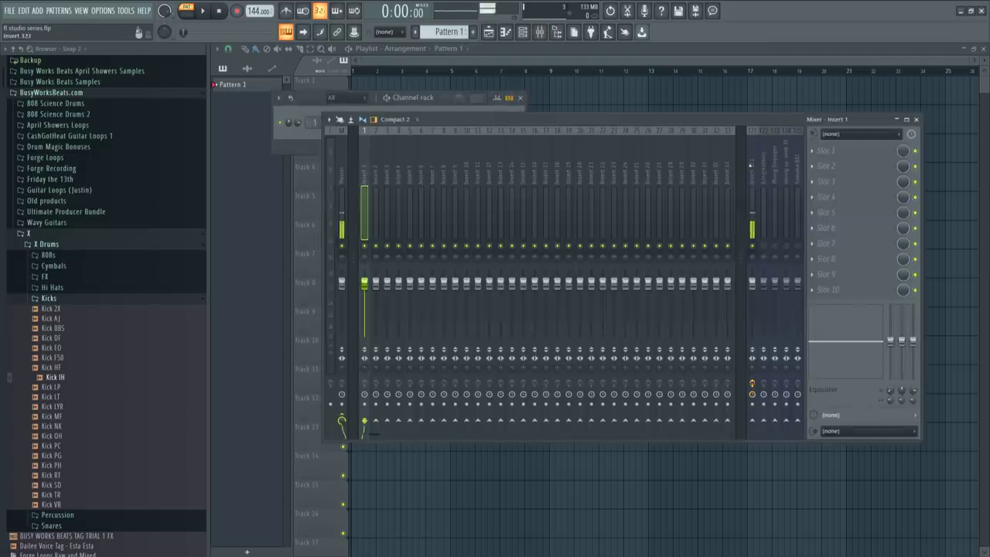
left_click(420, 101)
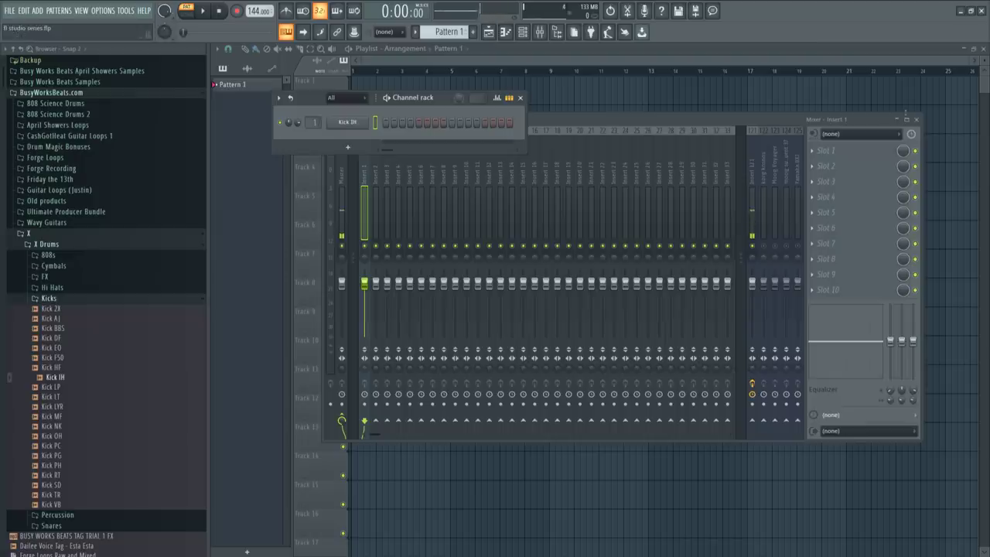
key("F9")
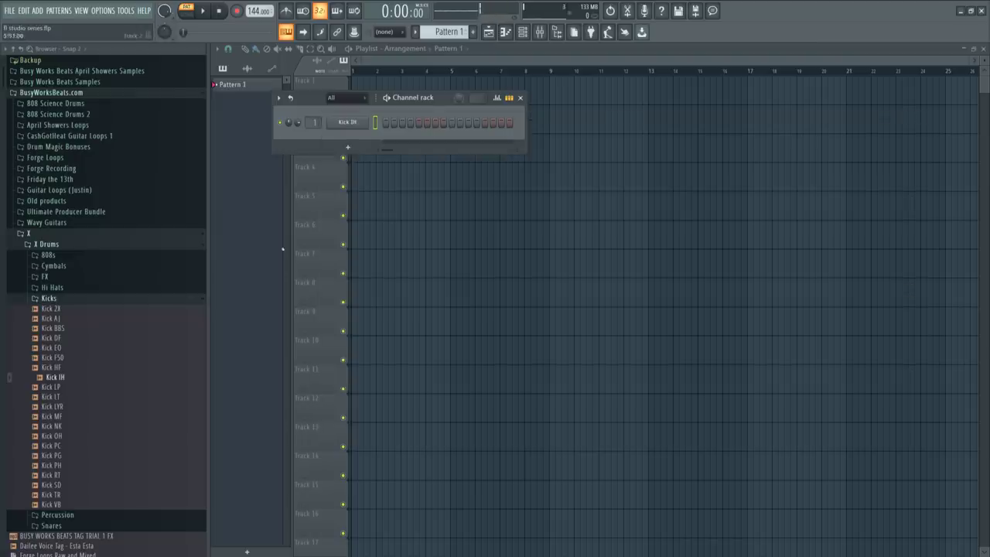
- Load Closed Hi Hat 3 from the Hi Hats folder into a new channel routed to mixer track 2
left_click(66, 290)
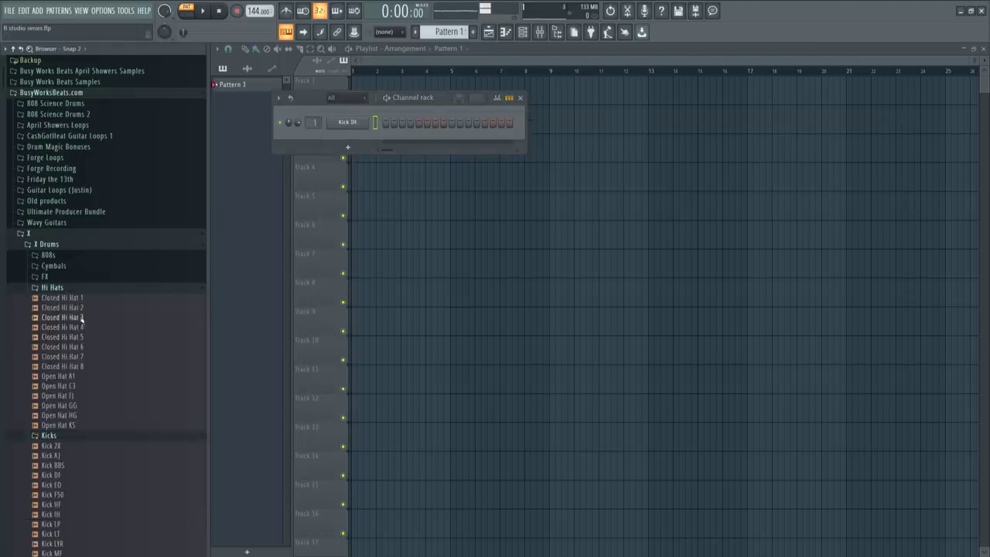
left_click(83, 318)
right_click(83, 318)
left_click(124, 336)
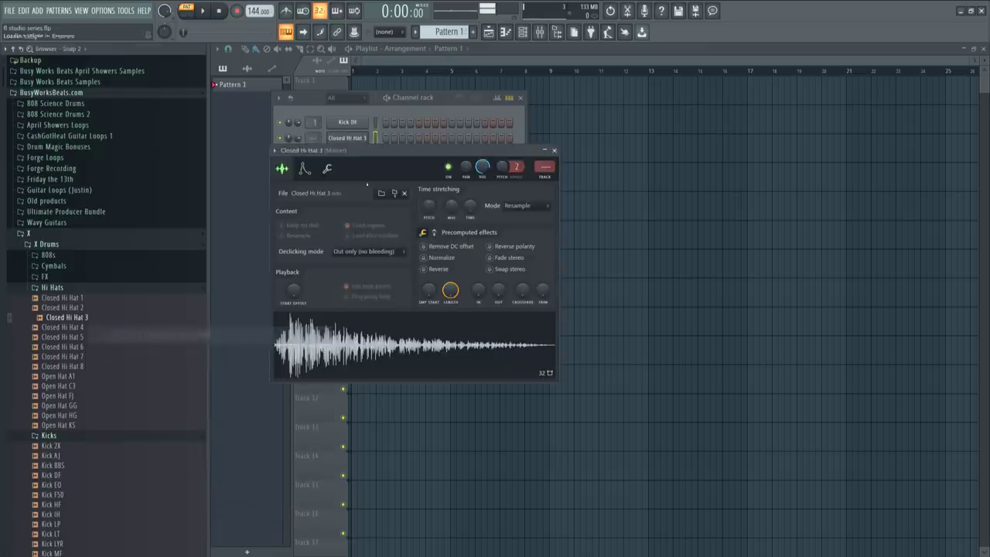
left_click(553, 150)
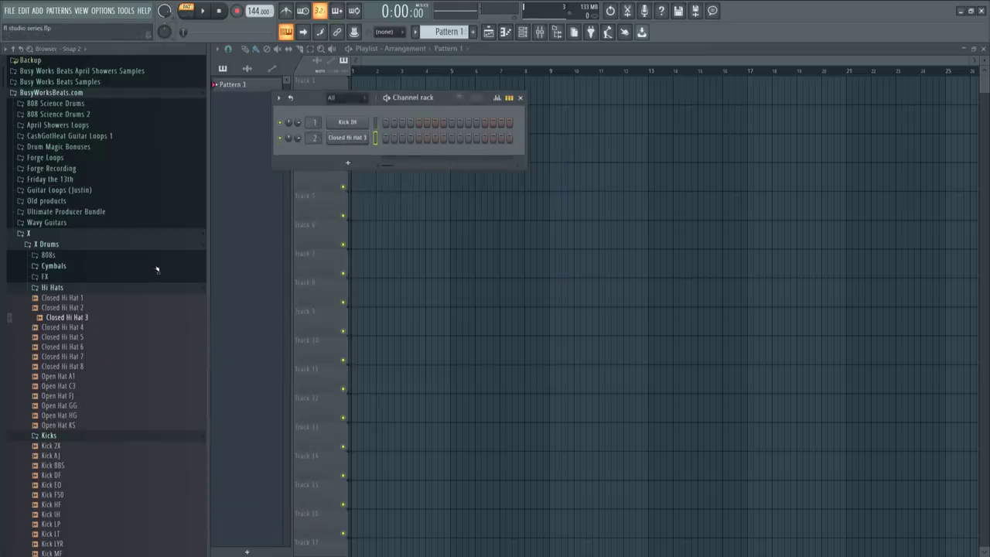
- Load Snare NM from the Snares folder into a new channel routed to mixer track 3
scroll(69, 298, "down", 5)
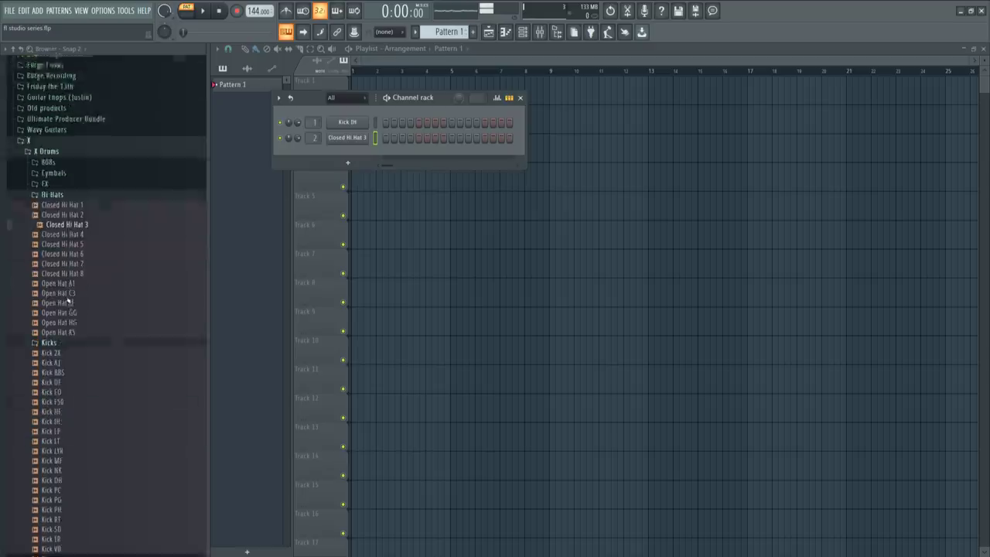
scroll(88, 355, "down", 5)
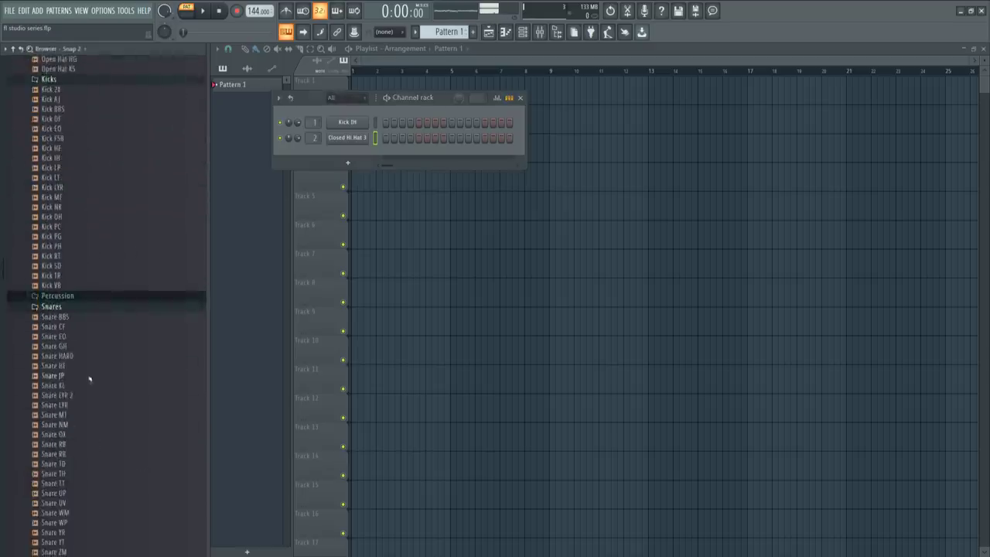
left_click(76, 425)
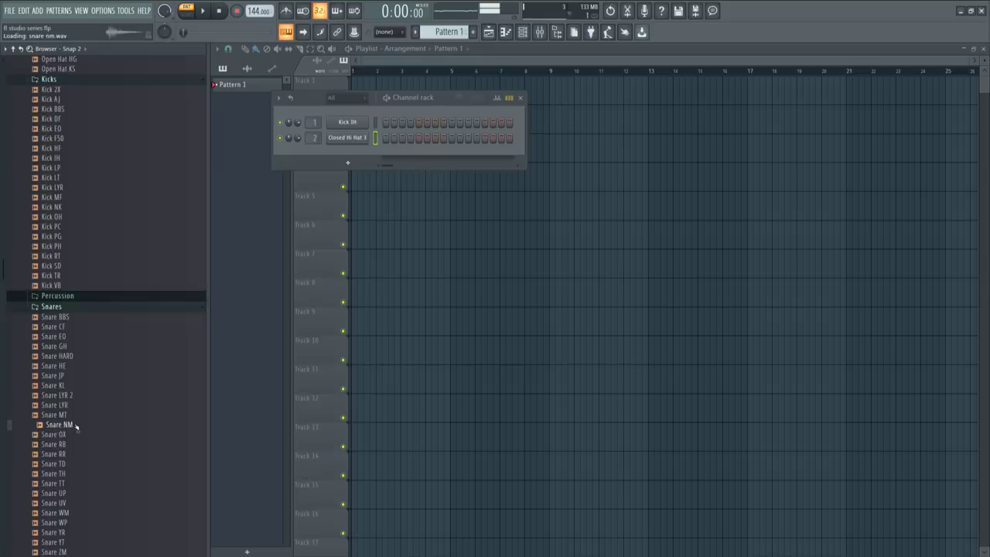
right_click(78, 425)
left_click(140, 367)
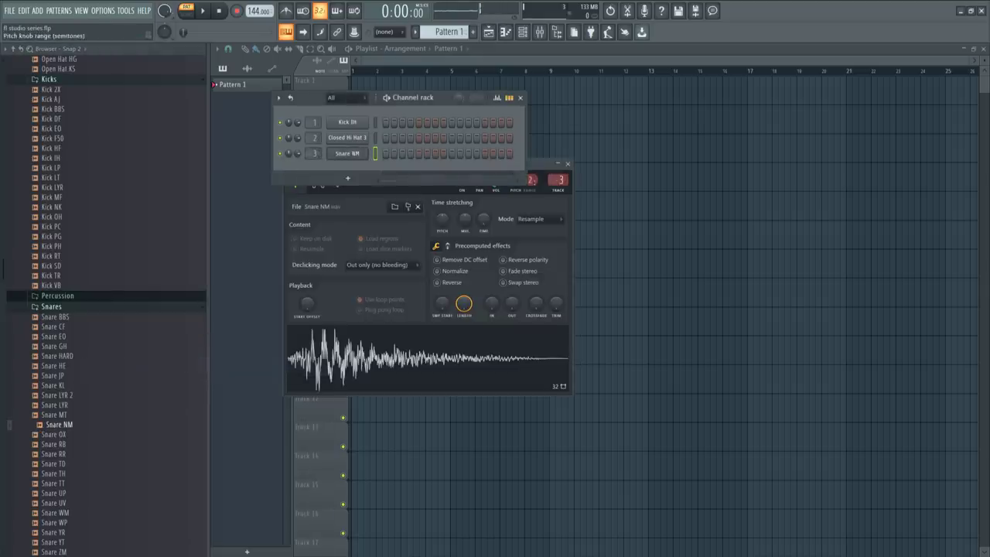
- Load Bongo 2 from the Percussion folder into a new channel and route it to mixer track 4
scroll(169, 355, "up", 5)
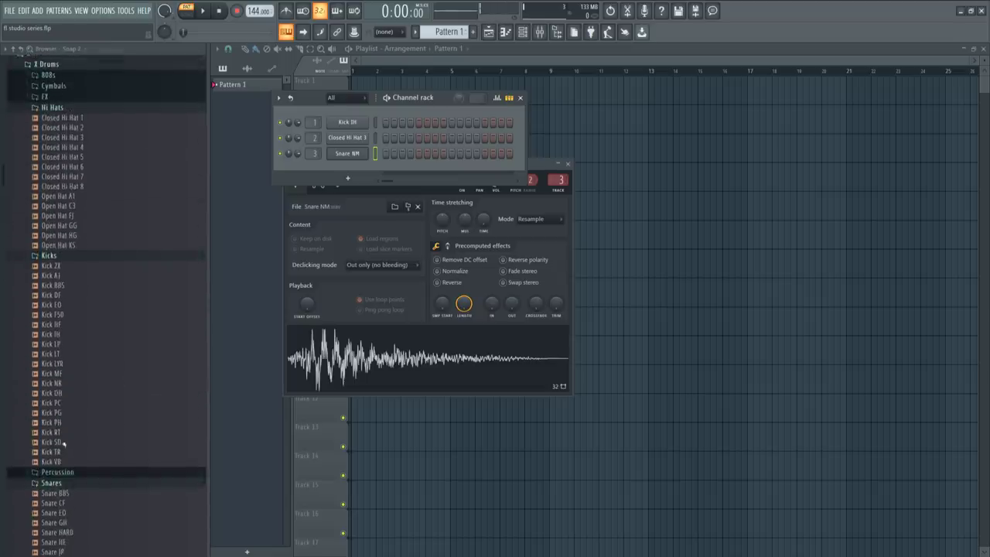
left_click(58, 471)
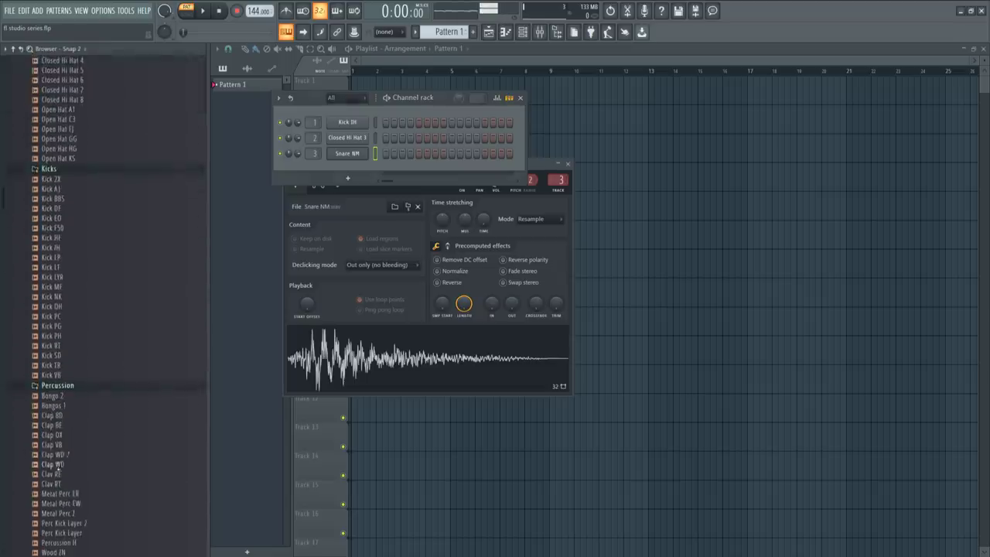
right_click(85, 398)
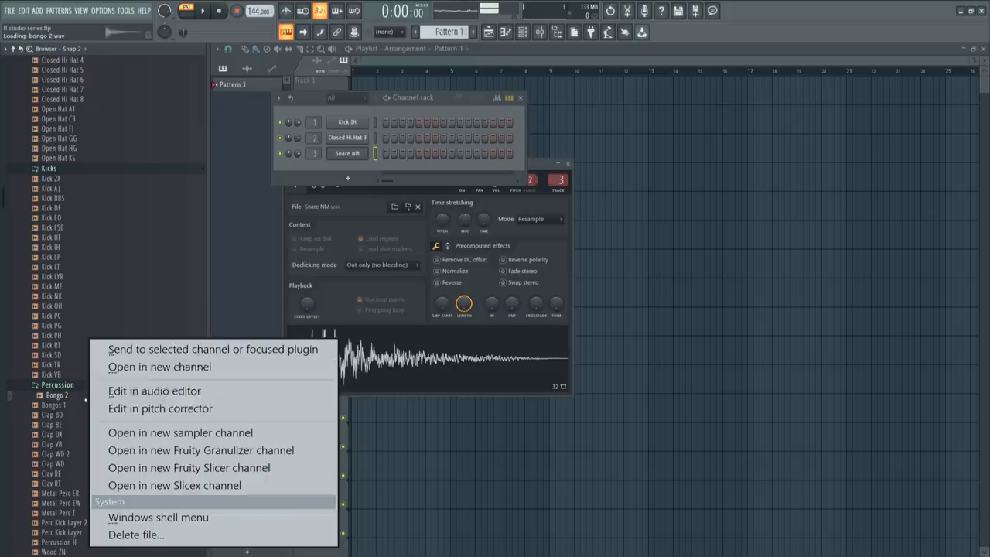
left_click(131, 368)
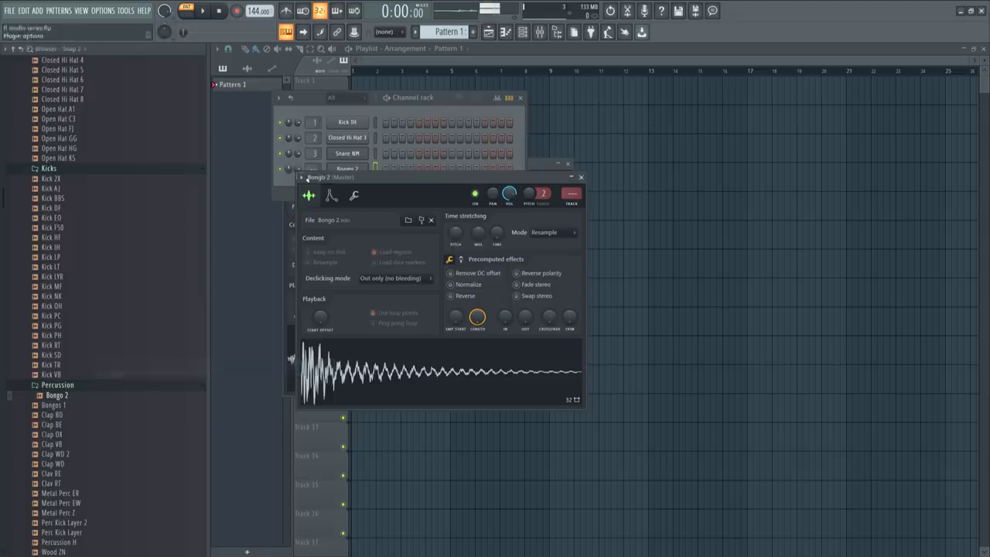
left_click_drag(313, 168, 313, 161)
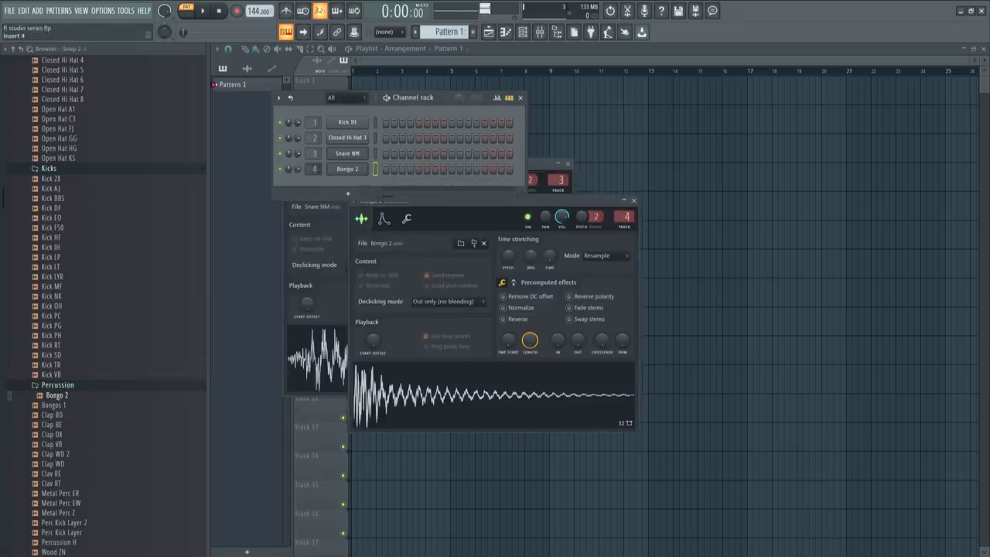
- Audition the Bongo 2 sample and shorten its tail by raising the fade-out amount in its channel settings
left_click(351, 169)
left_click(350, 169)
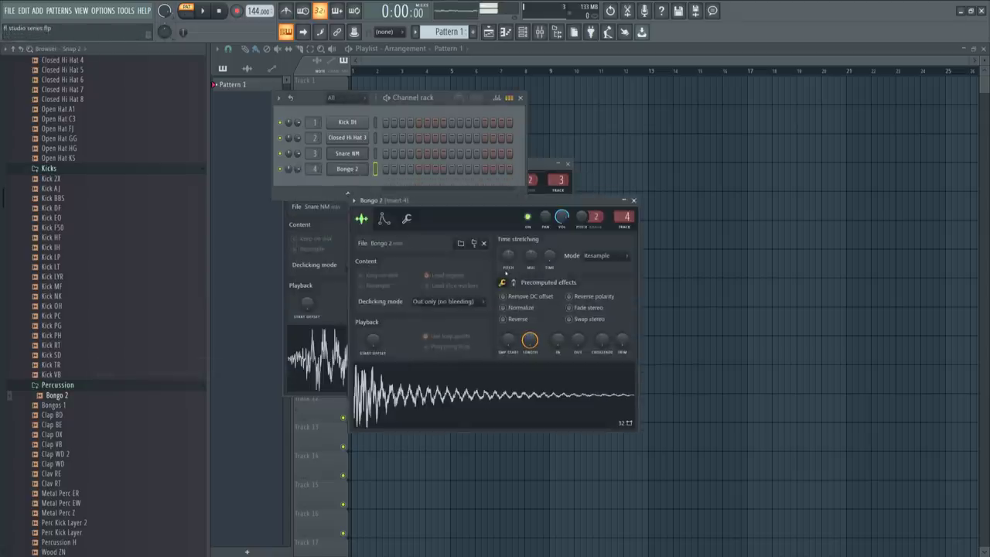
key("q")
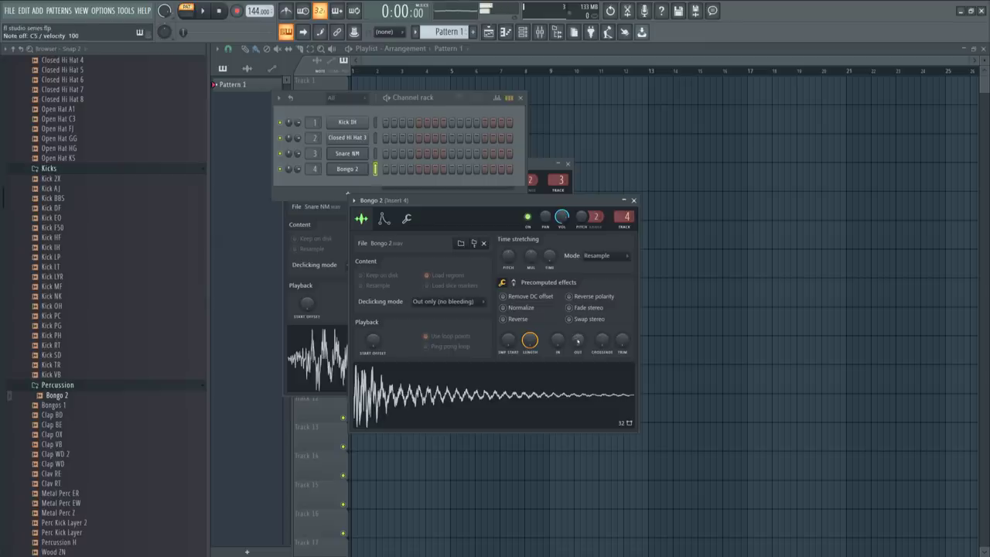
key("q")
left_click_drag(580, 342, 579, 334)
key("q")
key("q")
left_click(370, 176)
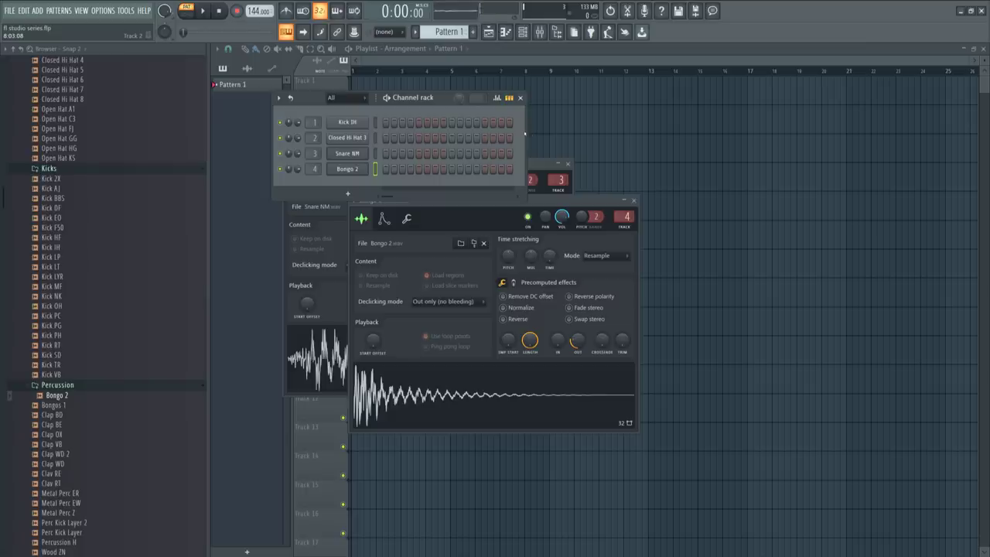
- Widen the channel rack to show 32 steps and turn on the metronome
left_click_drag(527, 132, 665, 146)
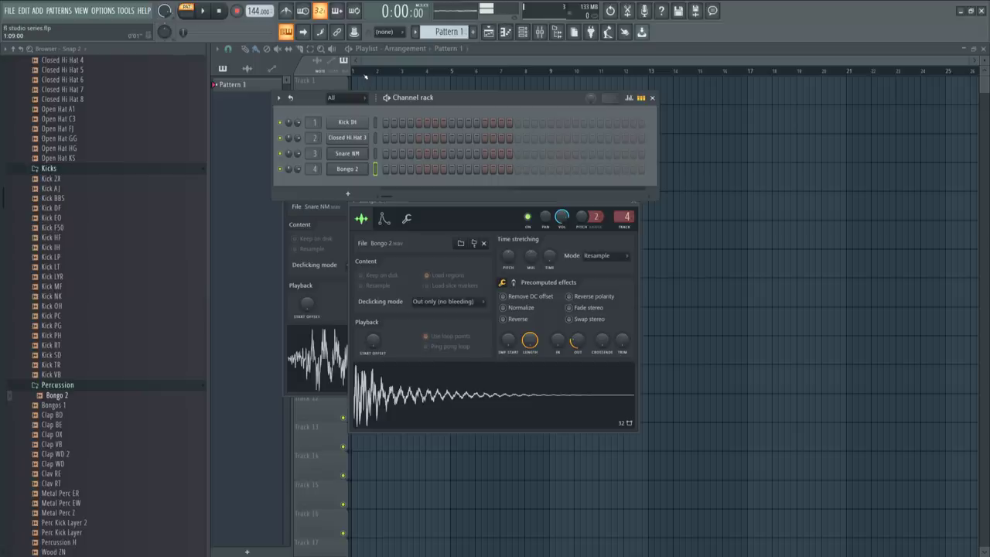
left_click(387, 122)
left_click(452, 153)
left_click(378, 122)
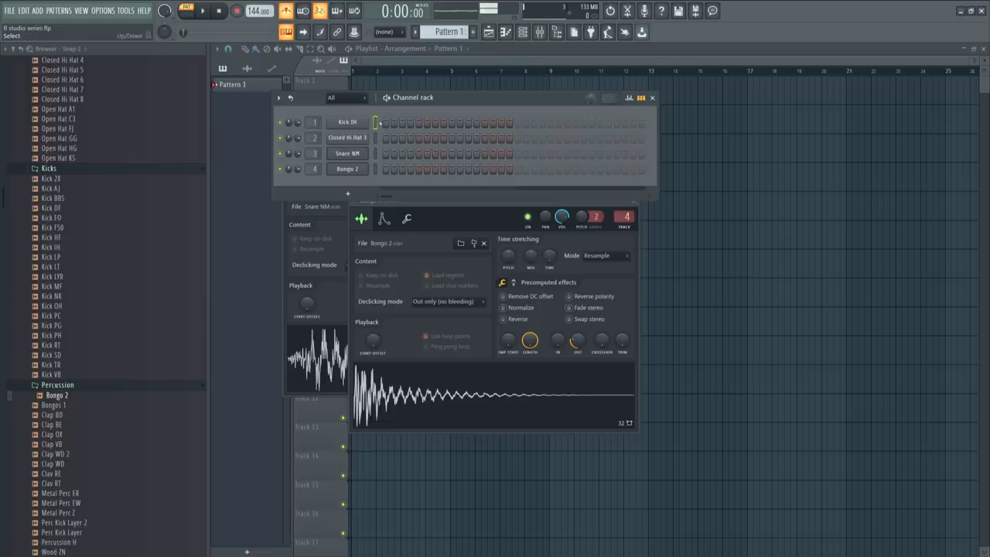
- Place Snare NM hits on steps 9 and 25 while the pattern plays with the metronome
key("space")
left_click(454, 154)
left_click(583, 153)
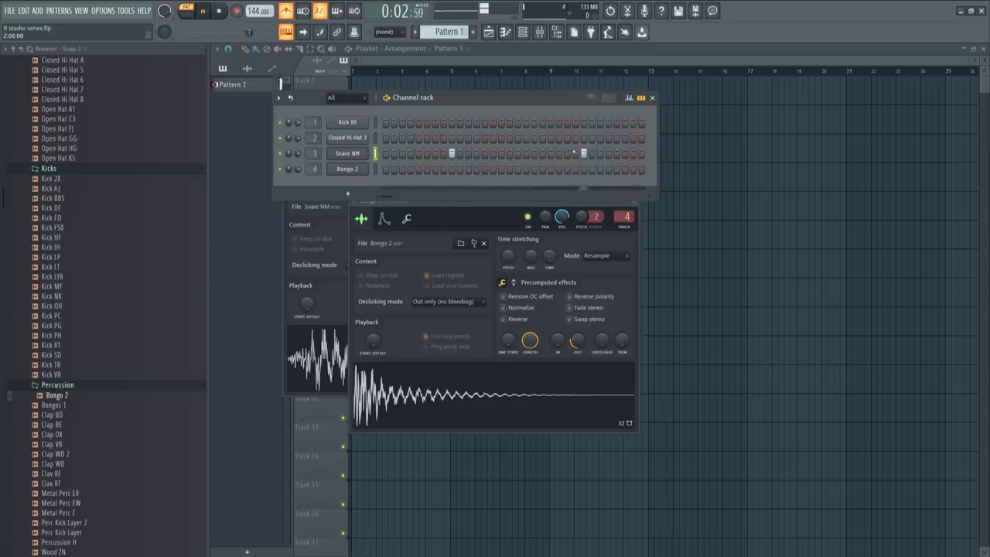
key("space")
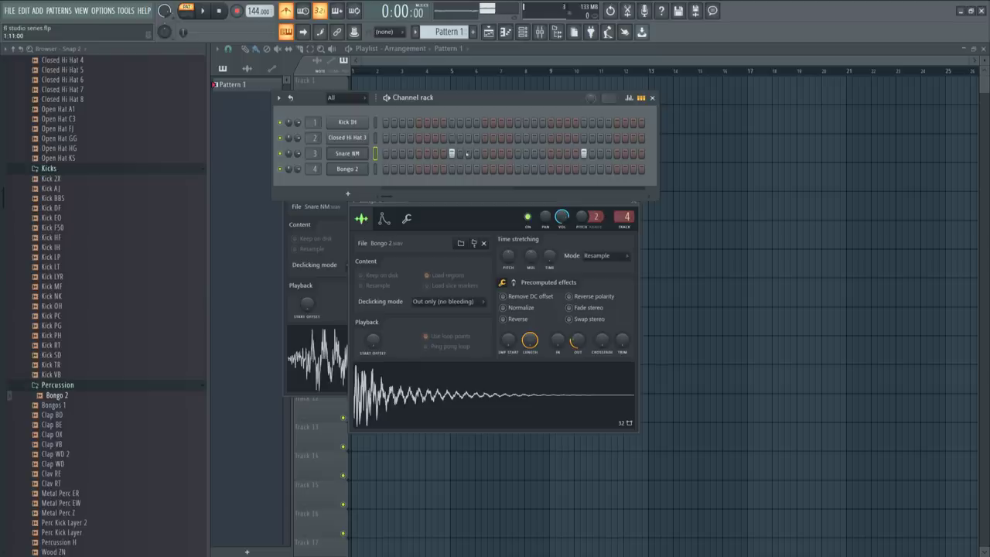
- Add Snare NM hits on steps 15 and 19 and play back the pattern
key("space")
left_click(501, 153)
left_click(533, 153)
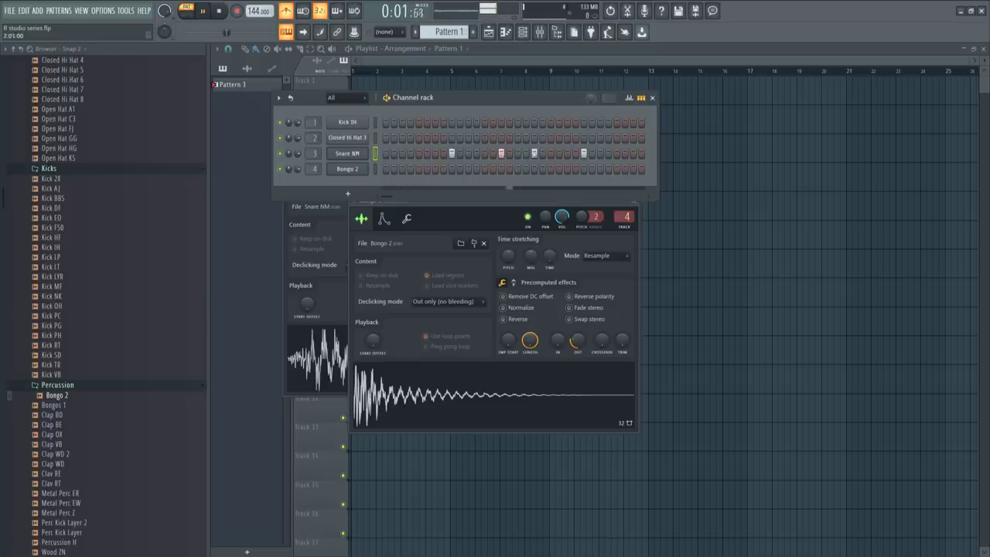
key("space")
key("space")
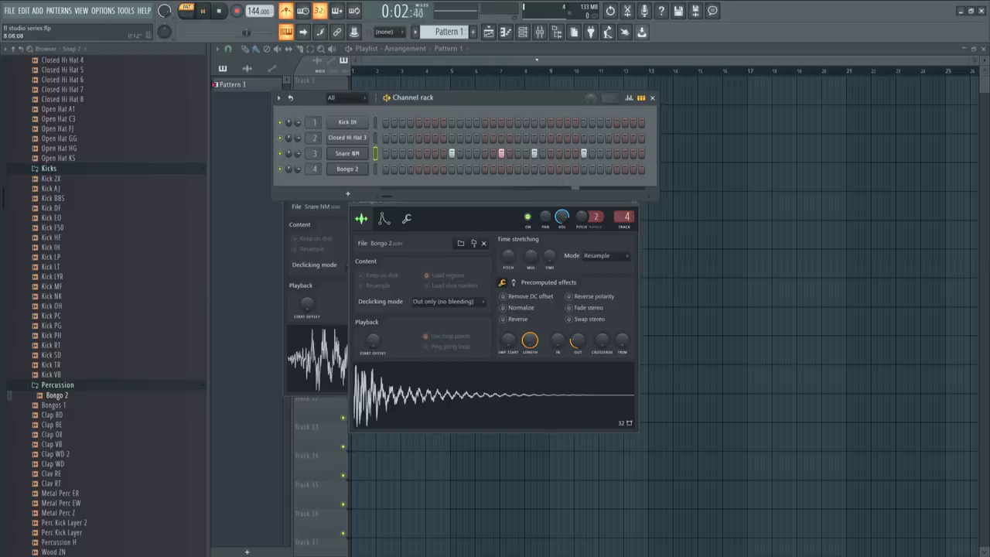
key("space")
- Mute Insert 121 in the mixer and play the snare pattern without and with the metronome
left_click(540, 32)
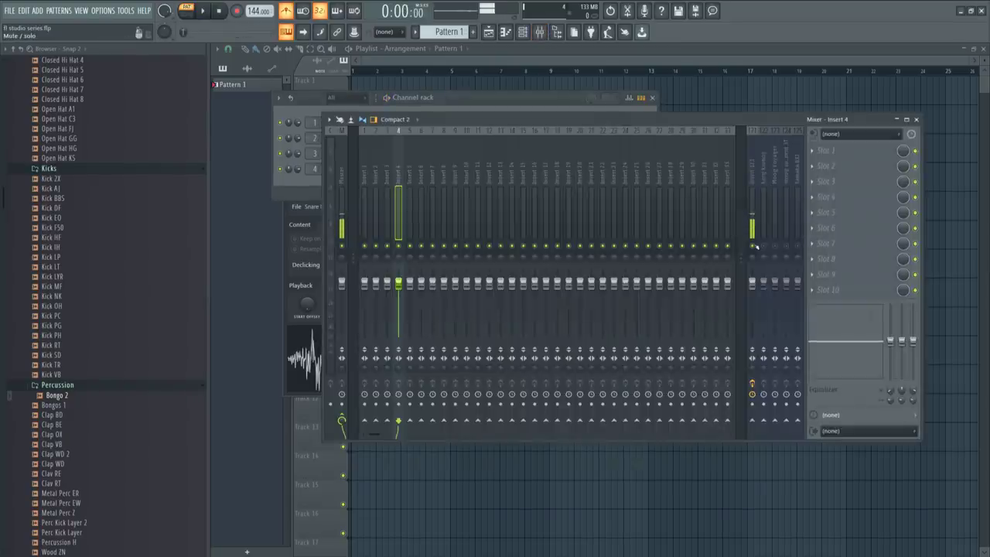
key("space")
left_click(508, 99)
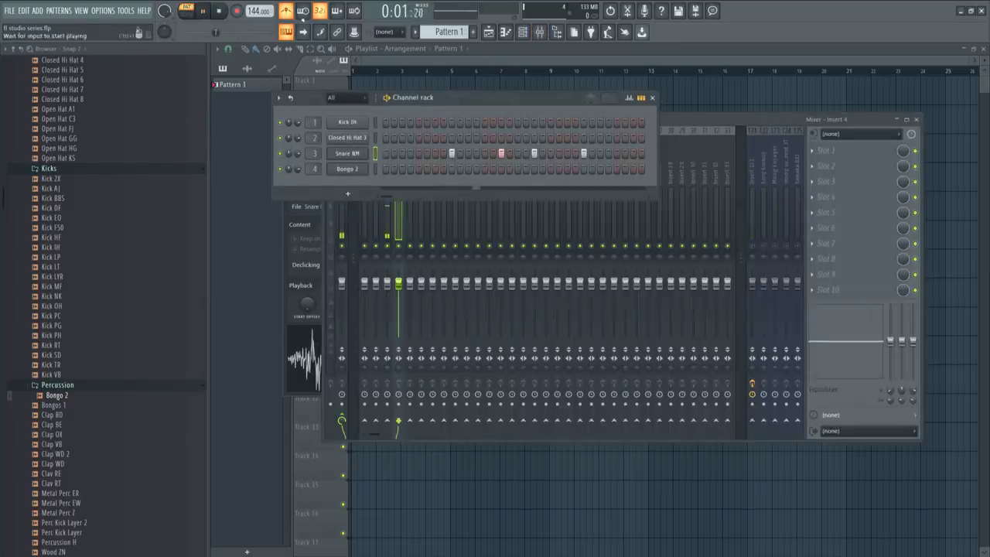
left_click(286, 11)
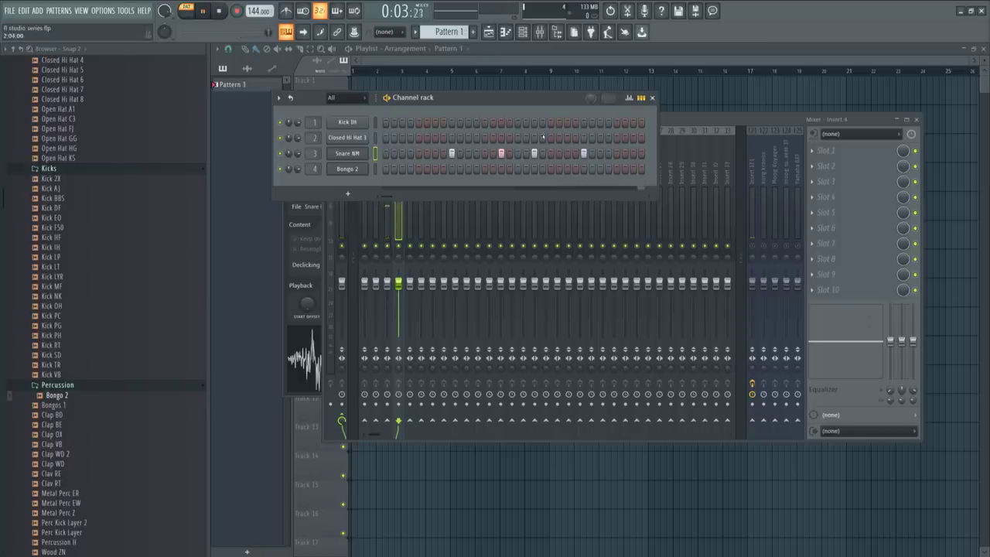
key("ctrl+m")
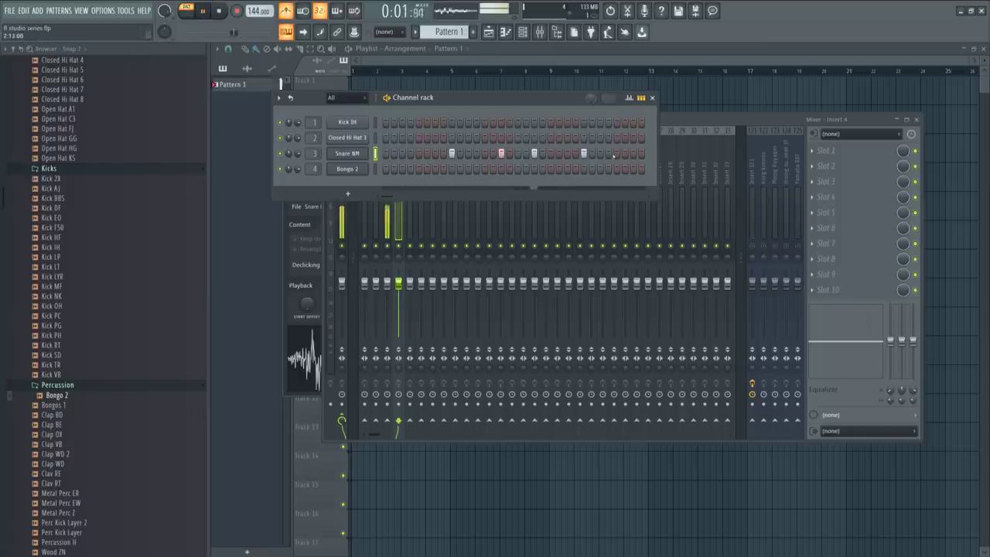
- Add a Snare NM hit on step 31, unmute Insert 121 in the mixer and replay the pattern
left_click(631, 153)
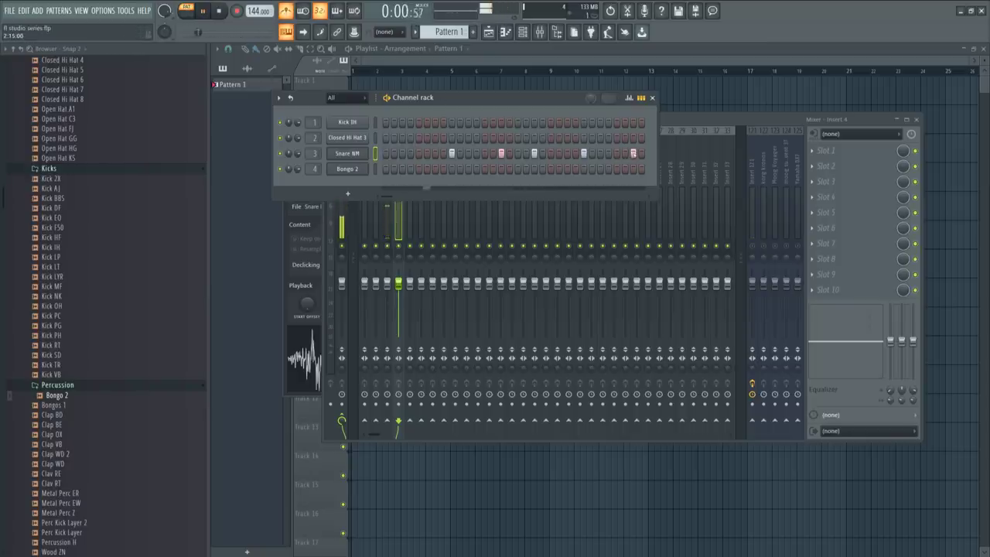
left_click(751, 244)
key("space")
left_click(565, 99)
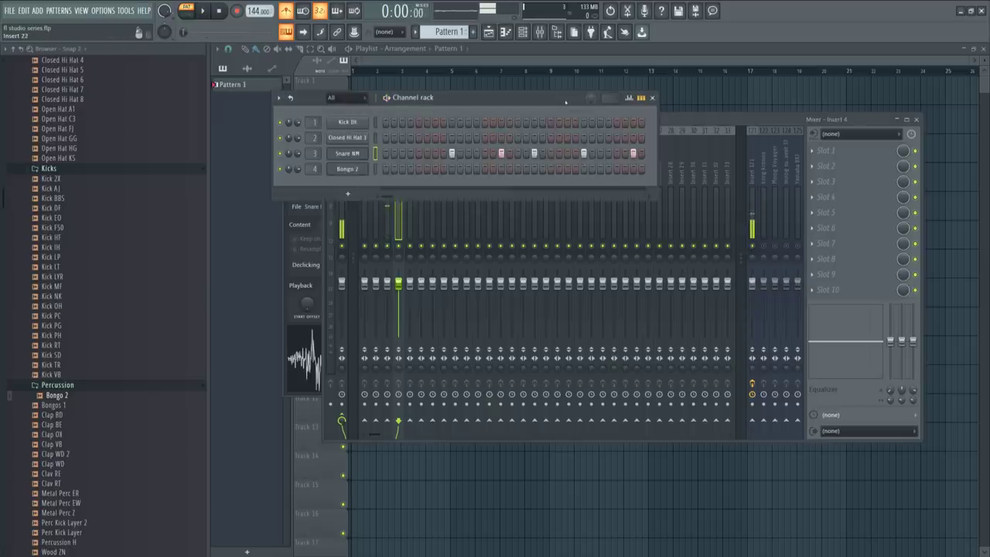
key("space")
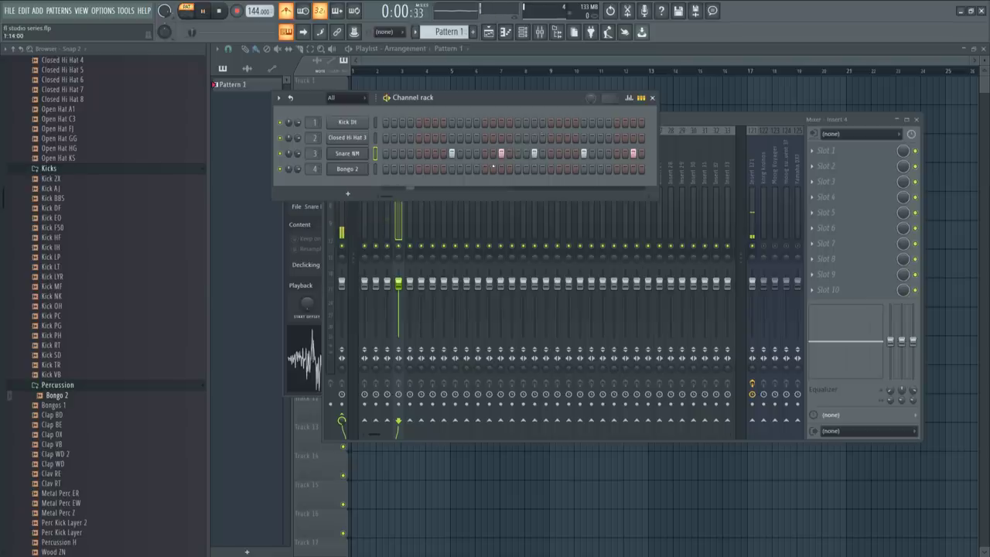
key("space")
- Try a Snare NM hit on step 23 during playback, and replace it with a hit on step 21
left_click(567, 153)
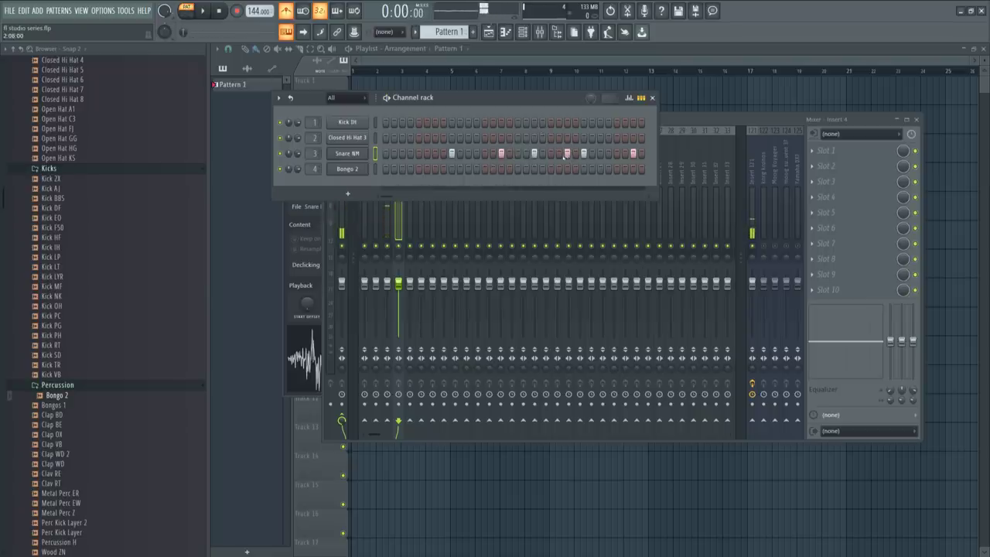
key("space")
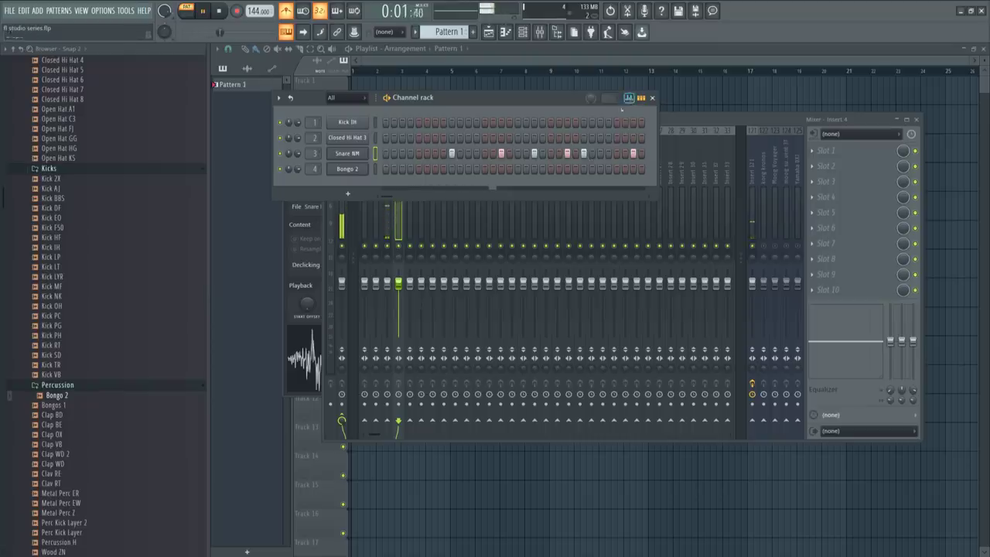
left_click(567, 153)
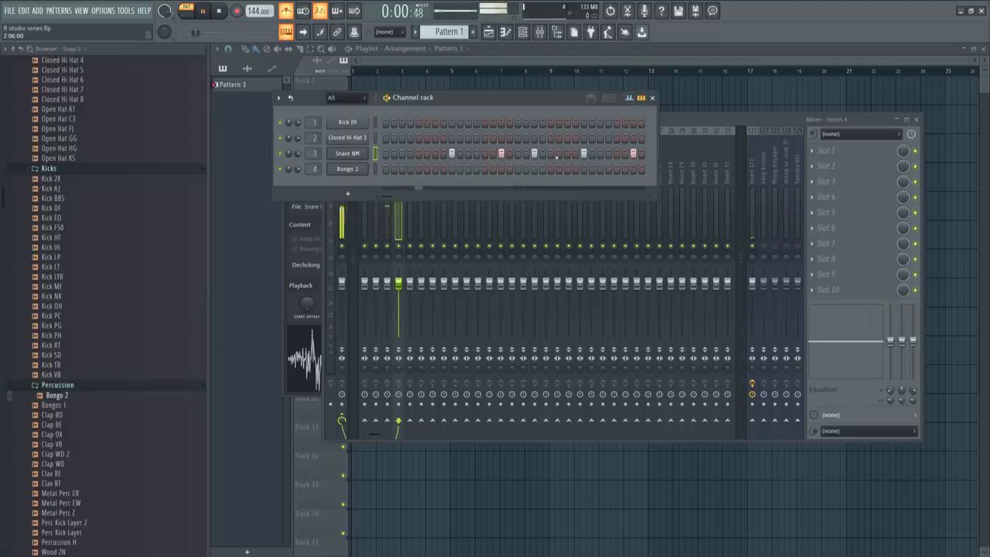
left_click(551, 153)
key("space")
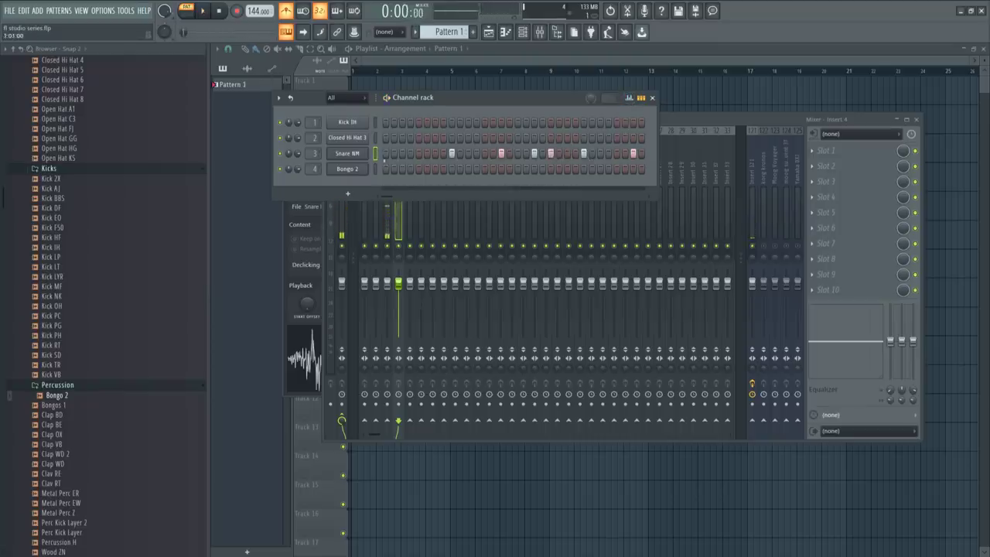
- Lower the Snare NM velocities on steps 15, 19, 21 and 31 in the graph editor, with step 19 at 63%, and play the pattern
right_click(366, 150)
left_click(438, 111)
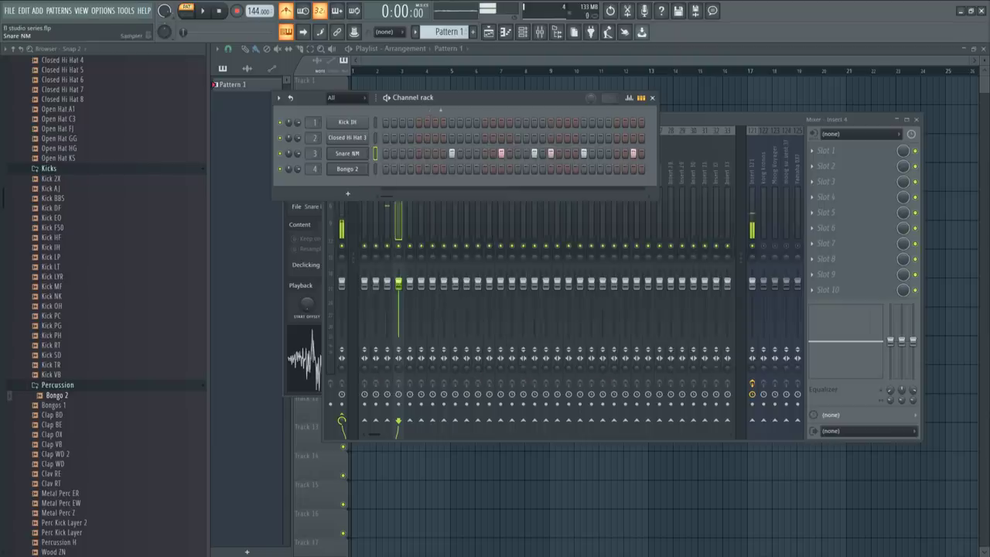
left_click(629, 99)
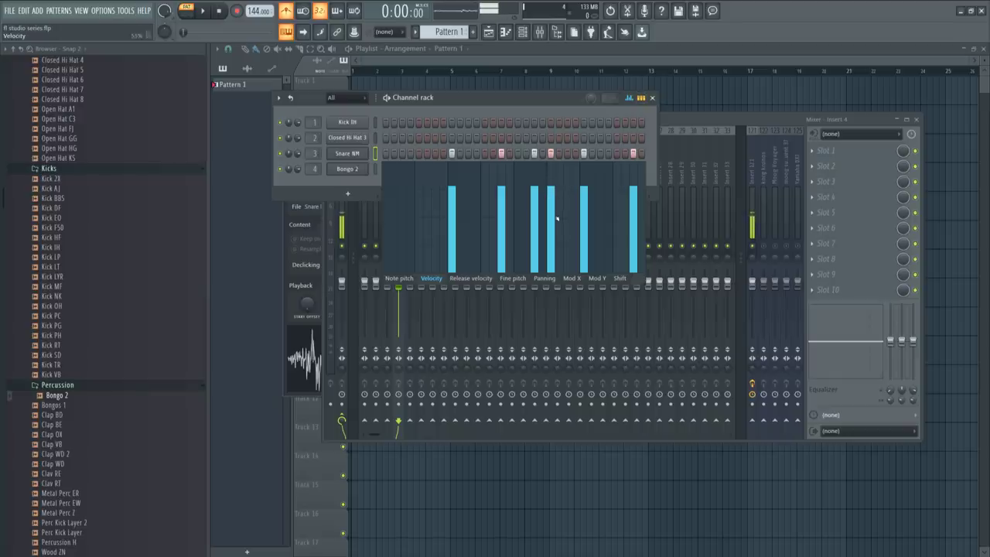
left_click(556, 220)
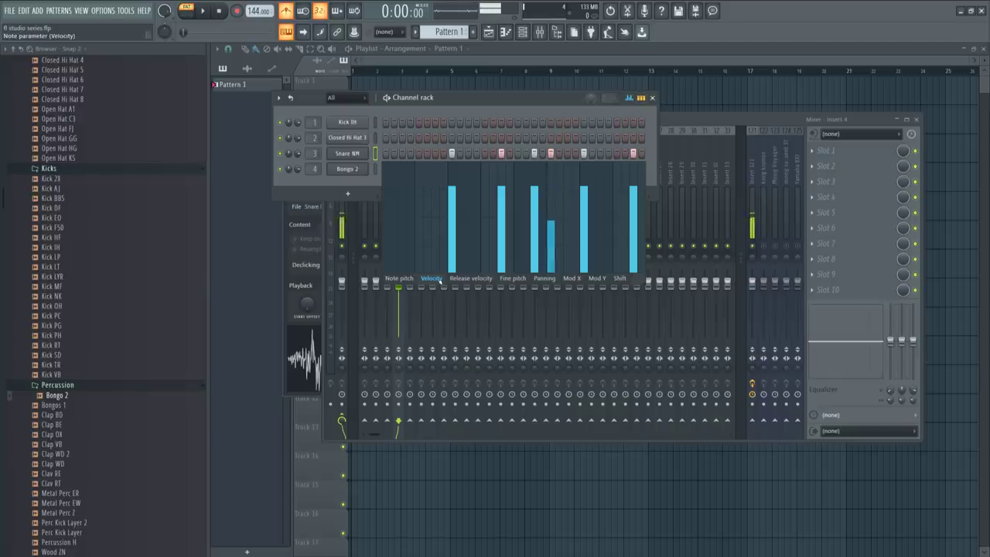
left_click(634, 216)
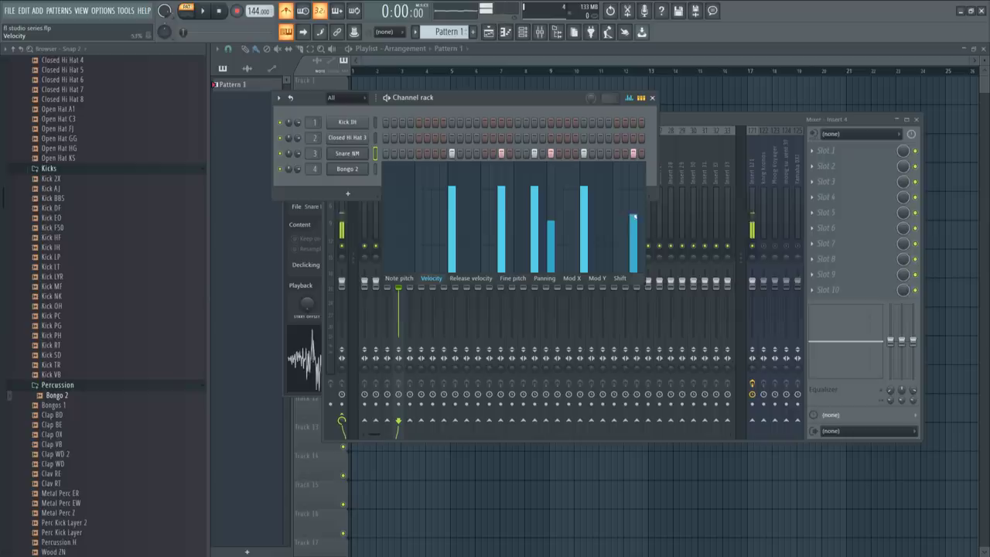
left_click(507, 224)
left_click(534, 205)
key("space")
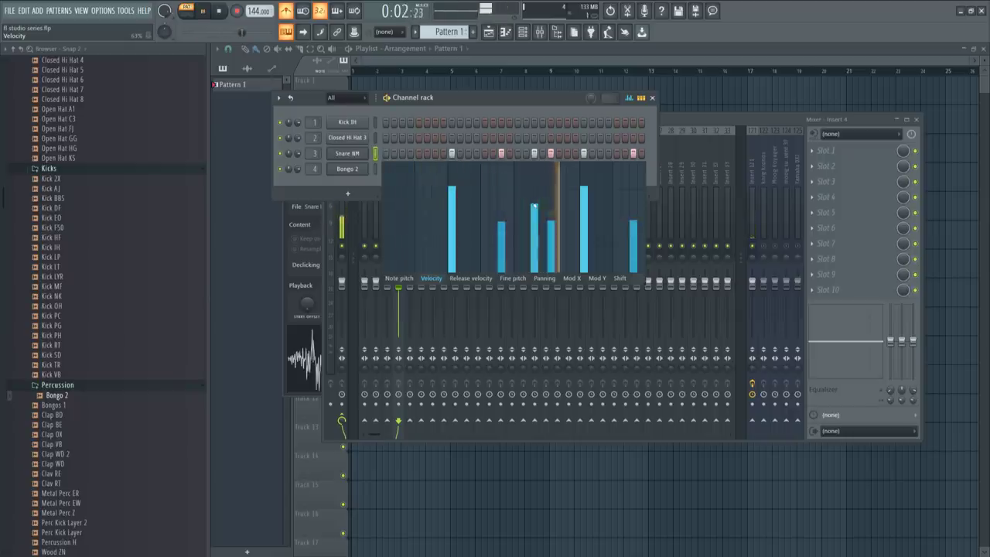
key("space")
- Open Snare NM in the piano roll, play the pattern and lengthen the step 21 note to two steps
right_click(361, 153)
left_click(392, 158)
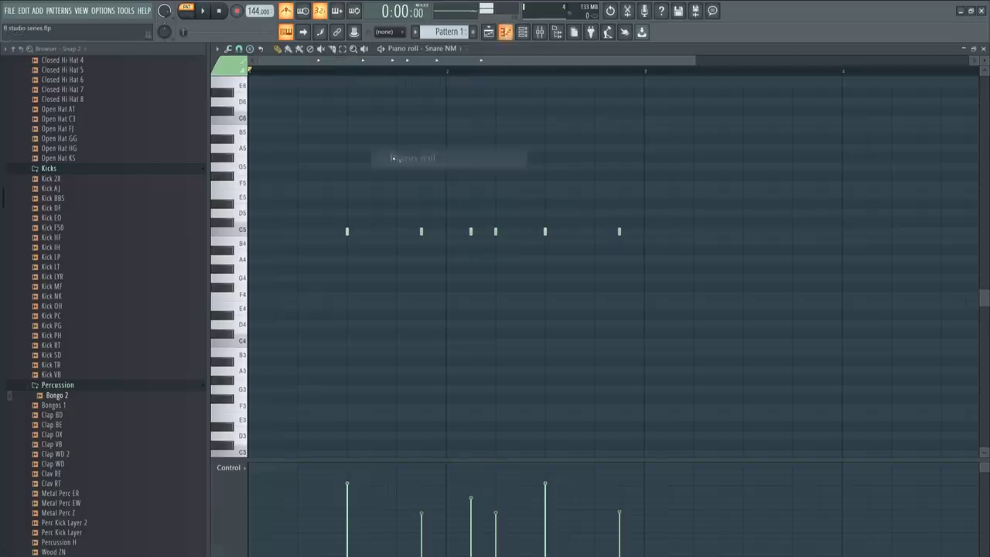
key("space")
left_click(495, 232)
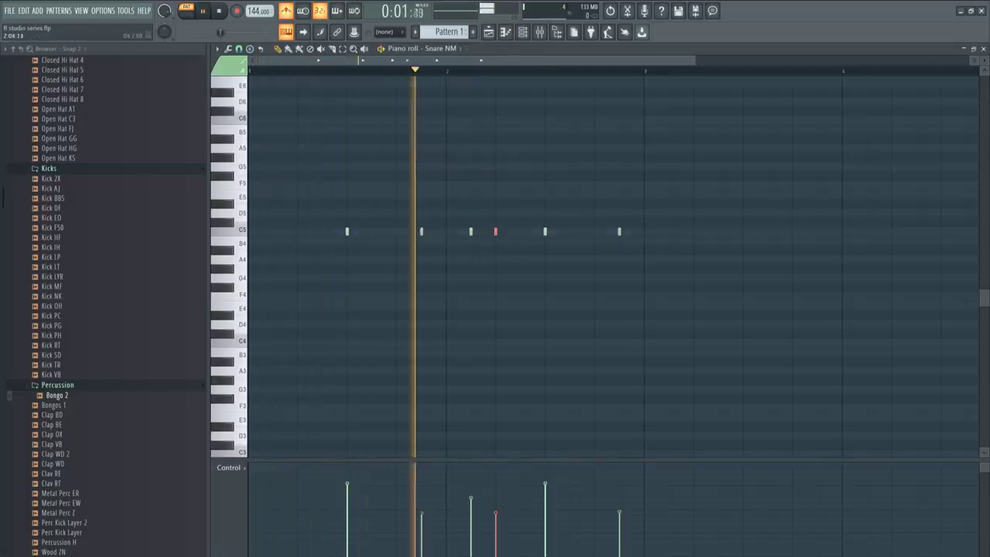
key("space")
left_click_drag(498, 231, 521, 233)
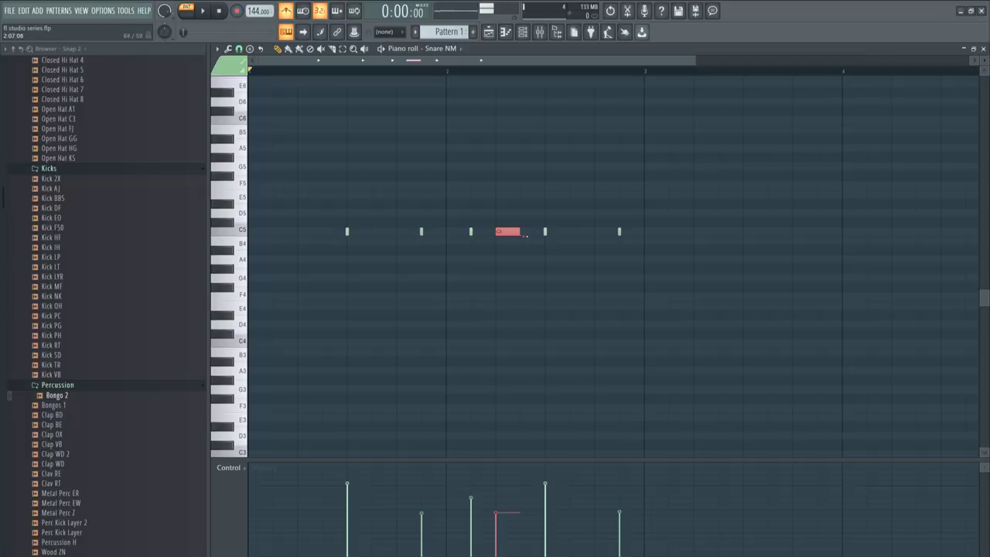
- Arpeggiate the lengthened snare note into a roll of four notes by adjusting the time multiplier, and play it back
key("ctrl+k")
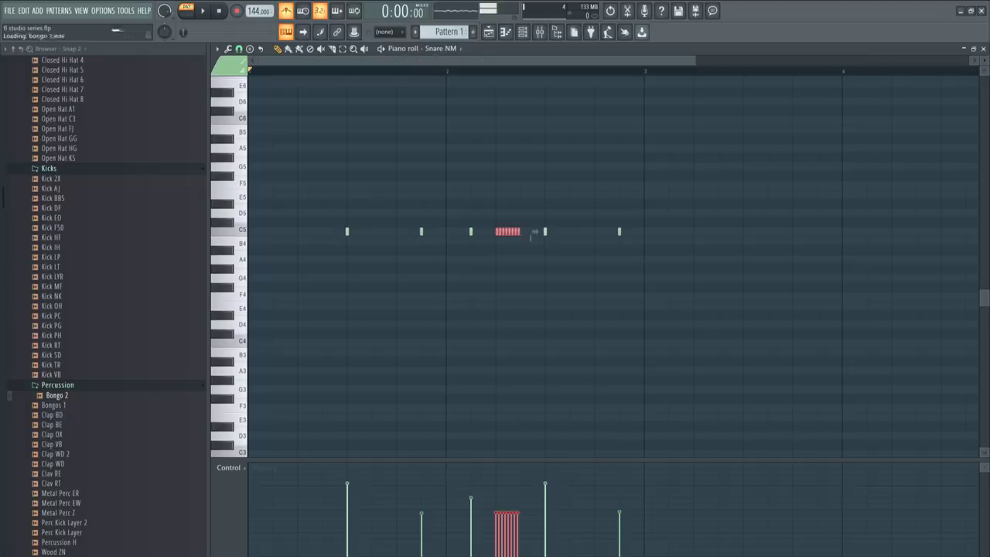
left_click_drag(870, 276, 870, 298)
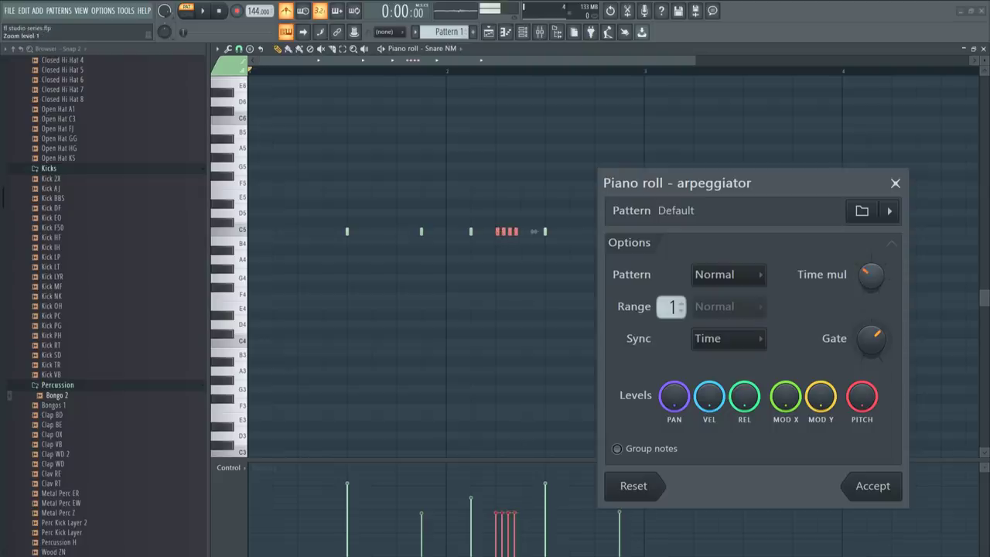
left_click(872, 484)
key("space")
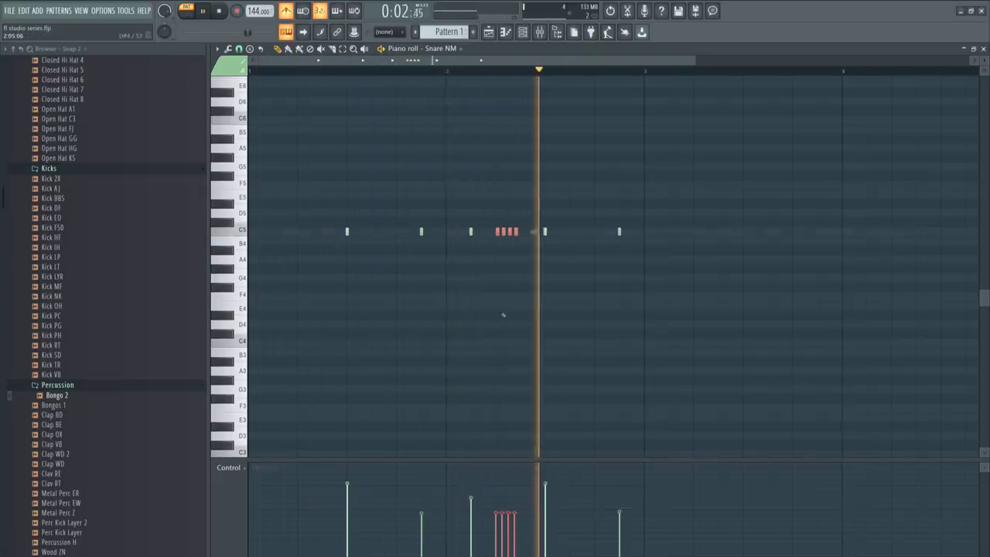
key("space")
- Shape the four roll notes' velocities into a low rising ramp and play the pattern with Insert 121 muted in the mixer
left_click_drag(499, 548, 514, 512)
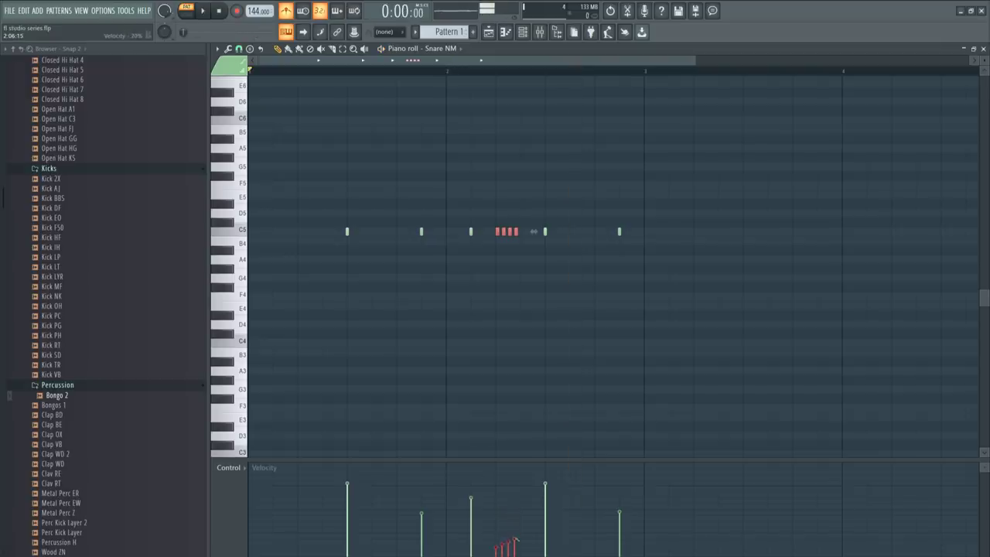
key("space")
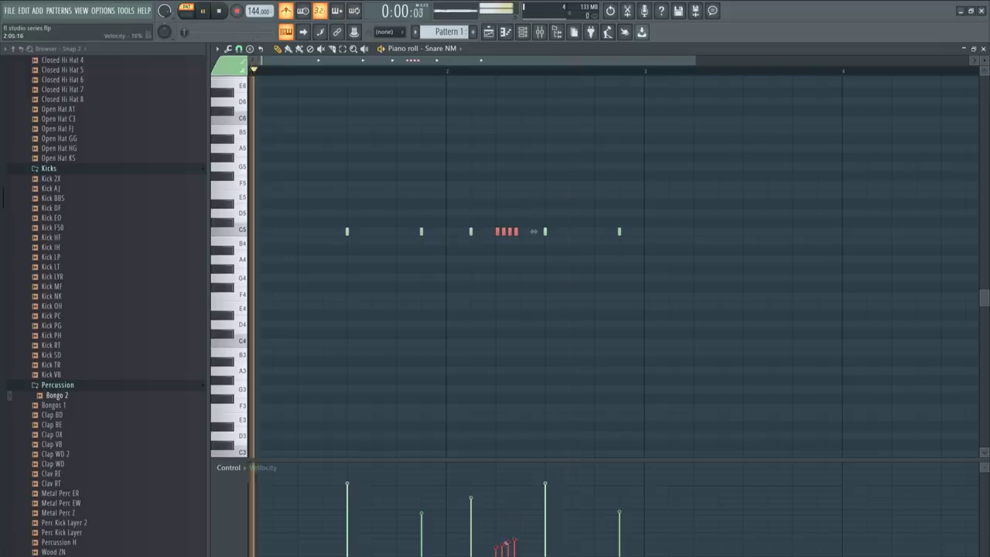
left_click(539, 32)
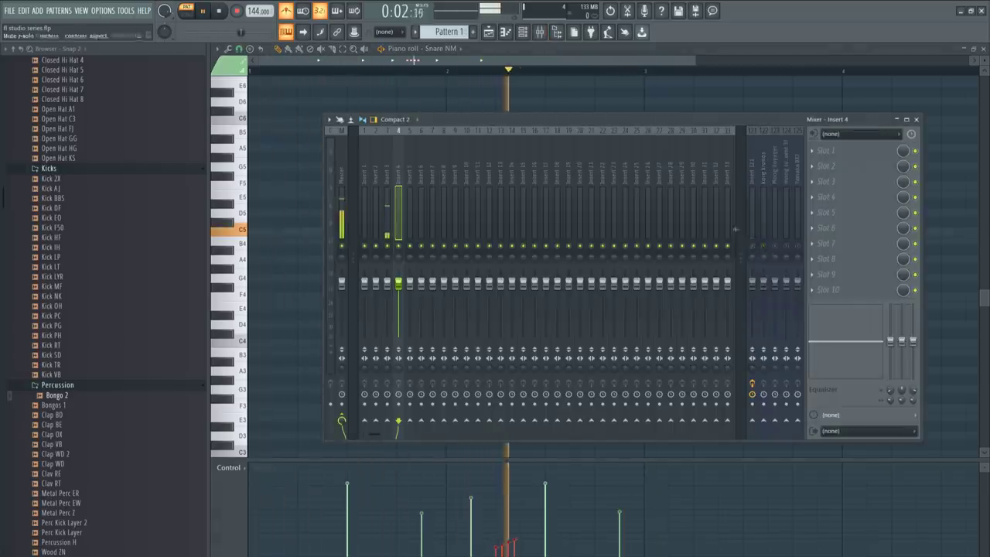
- Add a two-step C5 snare note at step 27, unmute Insert 121 in the mixer and stop playback
key("F9")
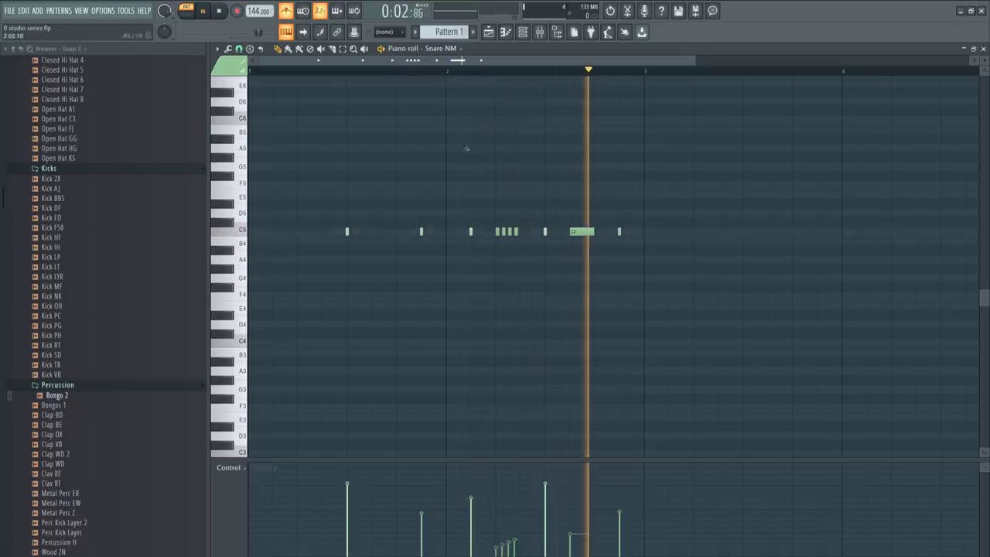
key("F9")
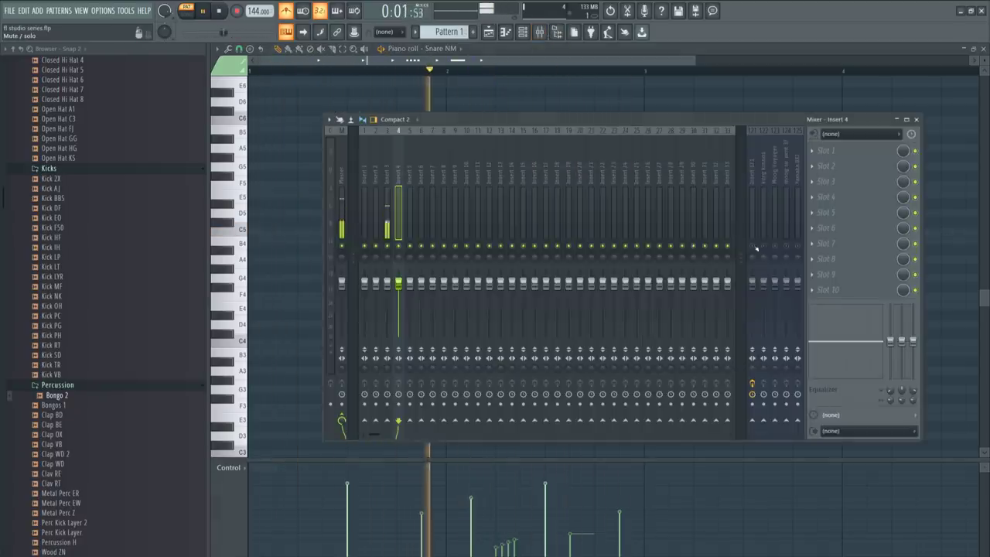
key("space")
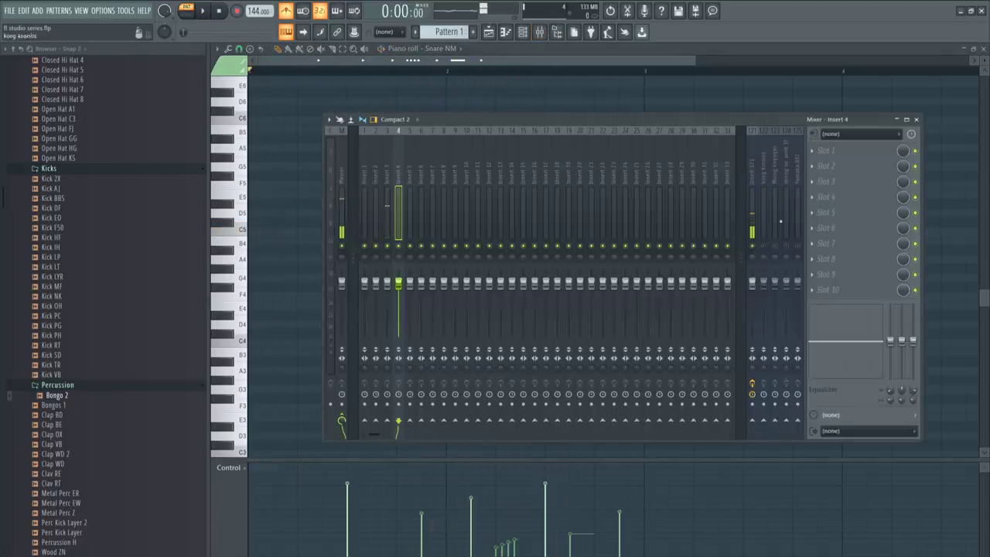
- Close the Snare NM piano roll and bring the channel rack to the front
key("F9")
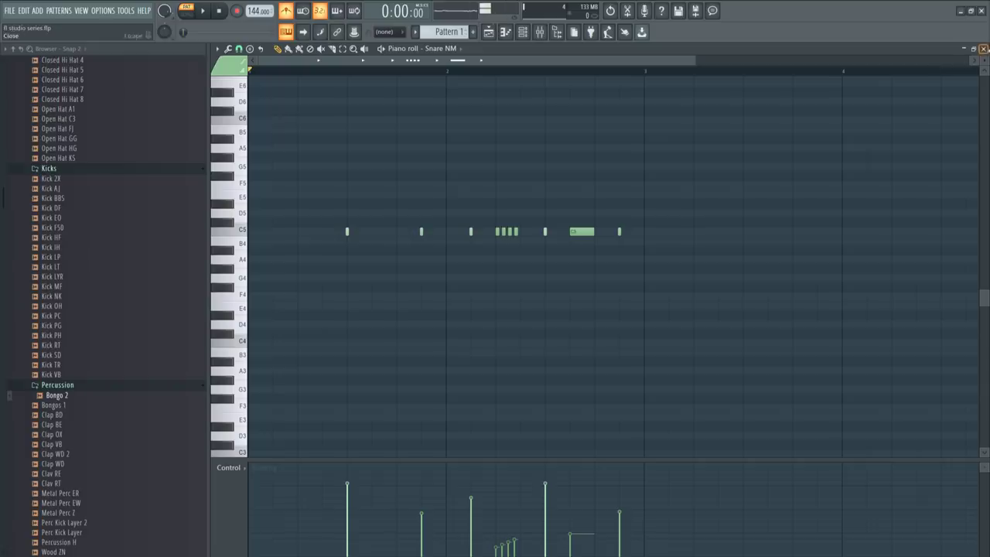
left_click(983, 49)
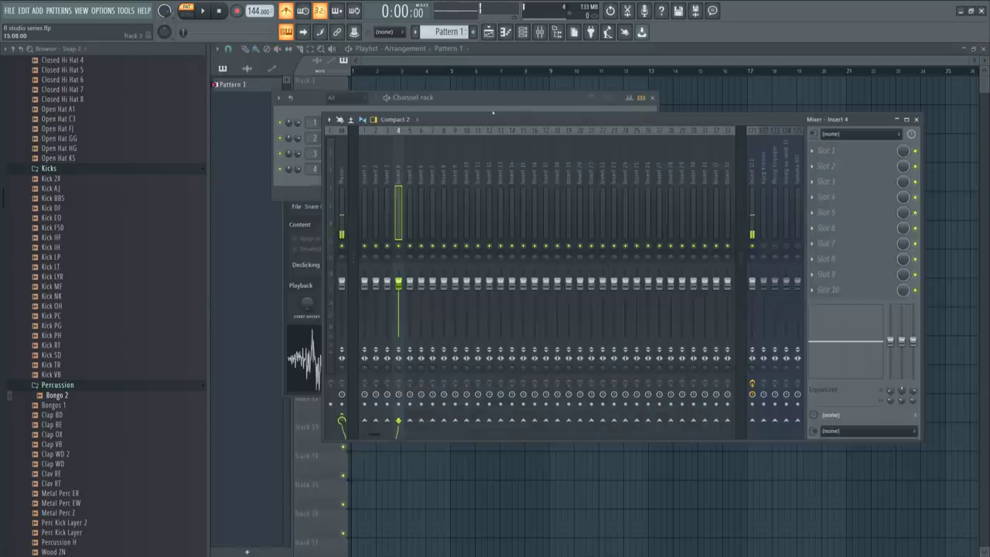
left_click(472, 103)
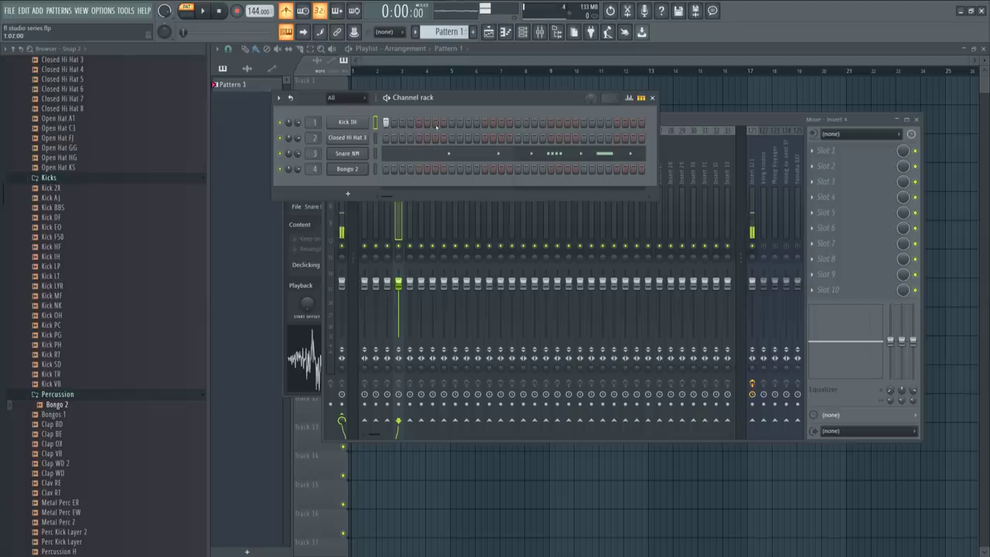
- Place Kick IH hits on steps 1 and 7, play the pattern without the metronome and turn the metronome back on
left_click(436, 122)
key("space")
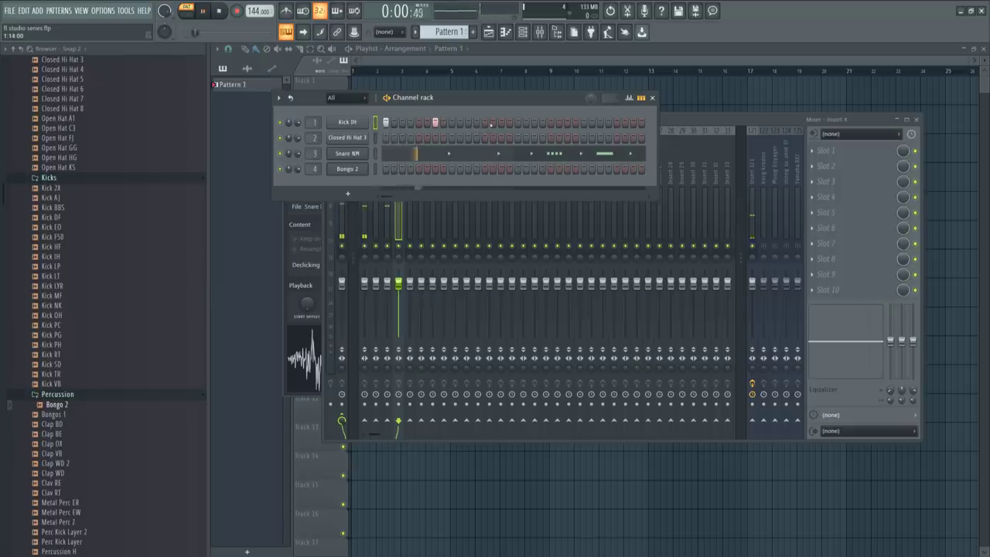
key("space")
left_click(285, 10)
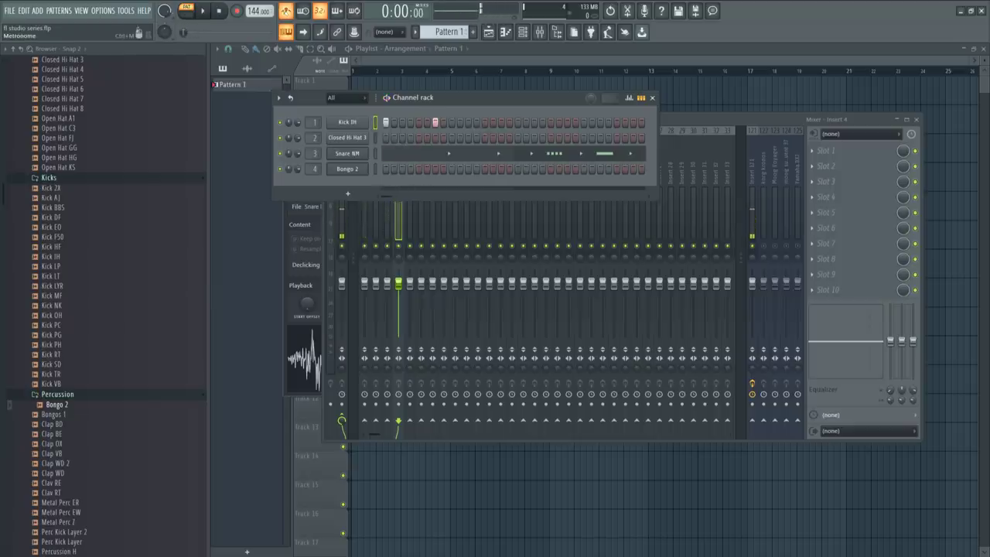
- Add Kick IH hits on steps 15, 21 and 27 while the pattern plays with the metronome
left_click(502, 123)
key("space")
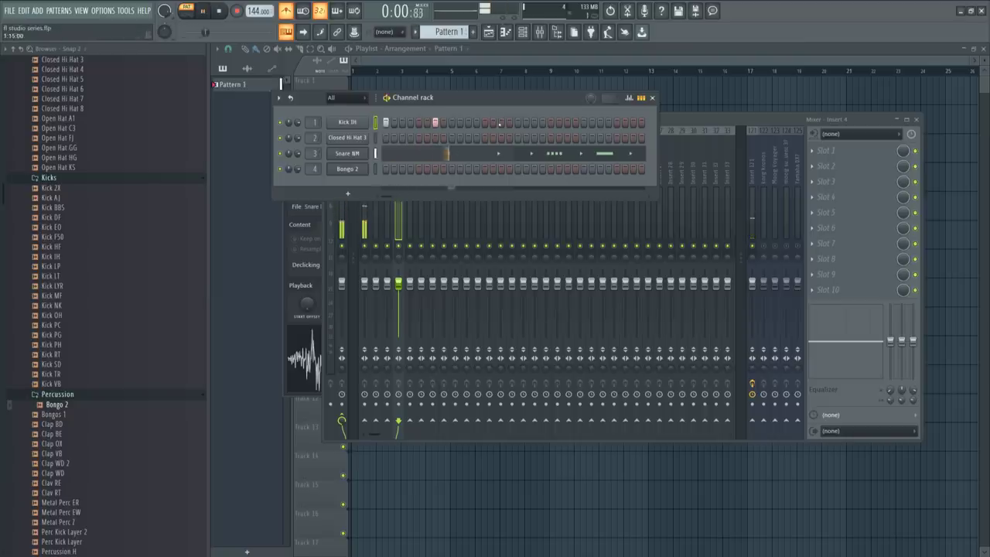
left_click(551, 122)
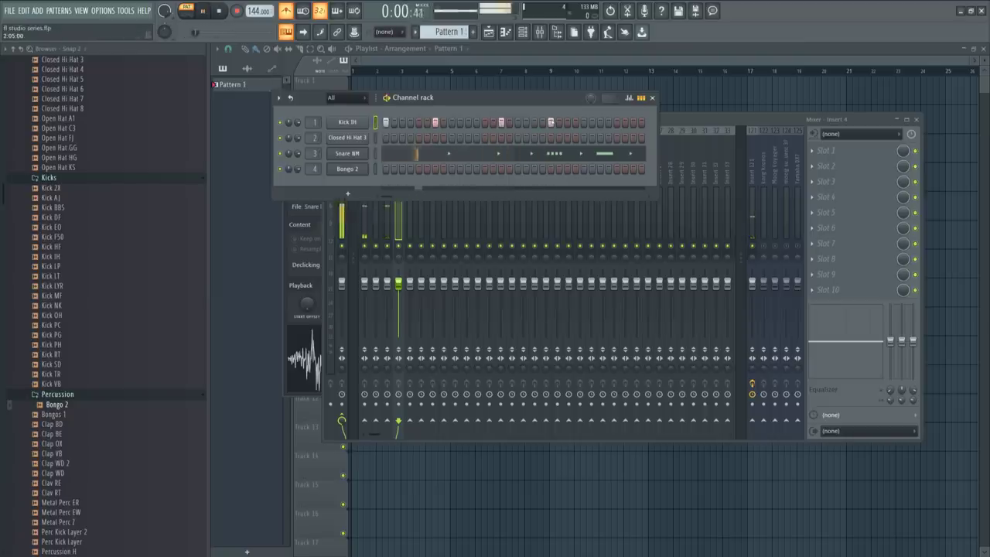
left_click(600, 122)
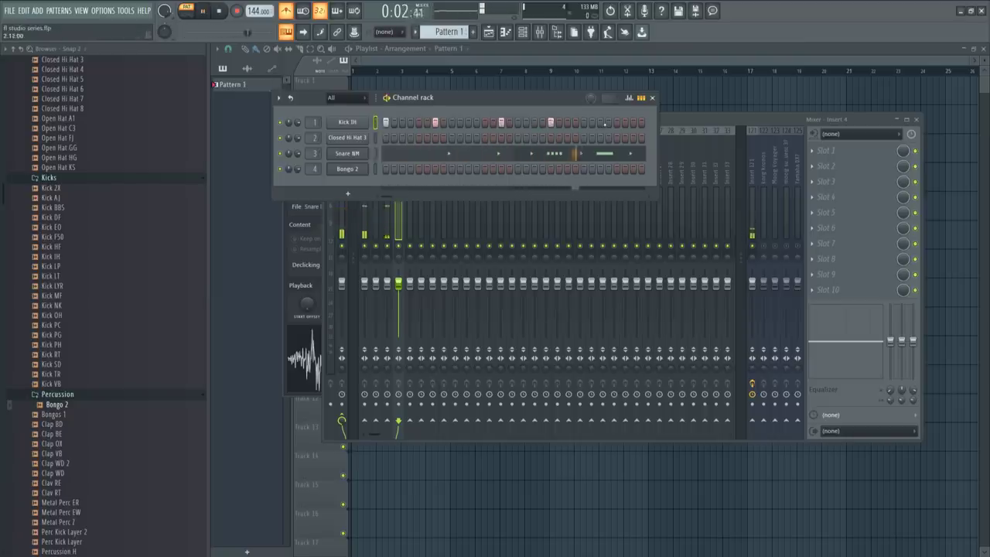
right_click(600, 124)
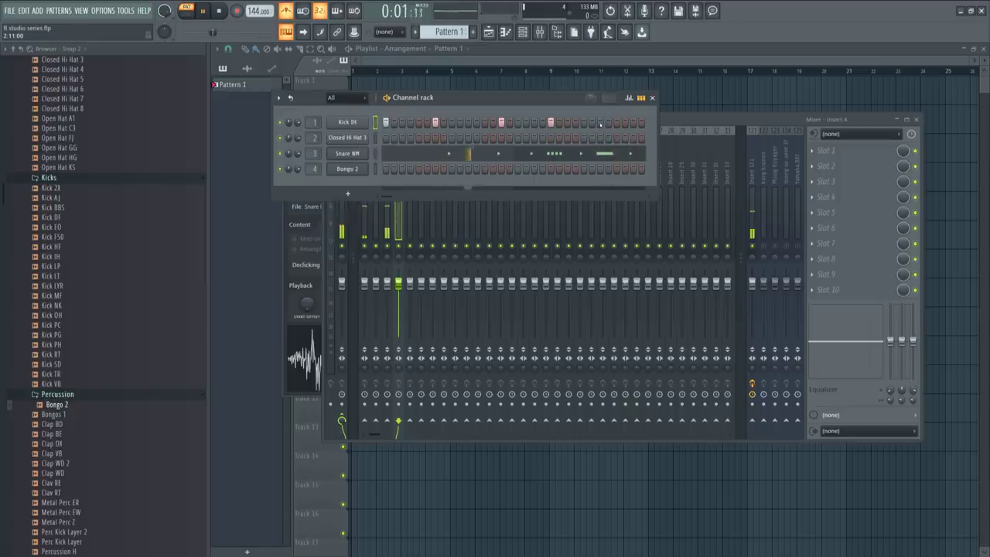
left_click(600, 122)
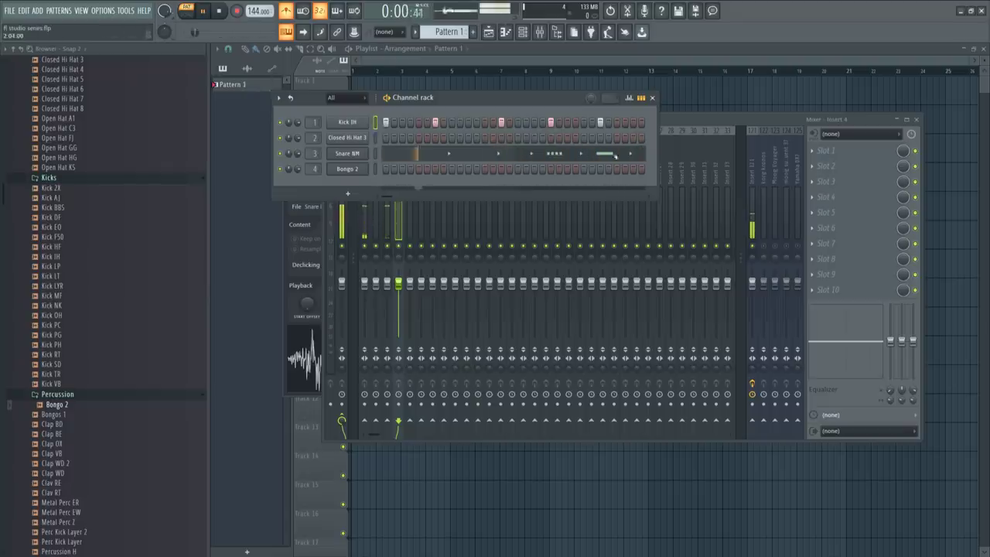
key("space")
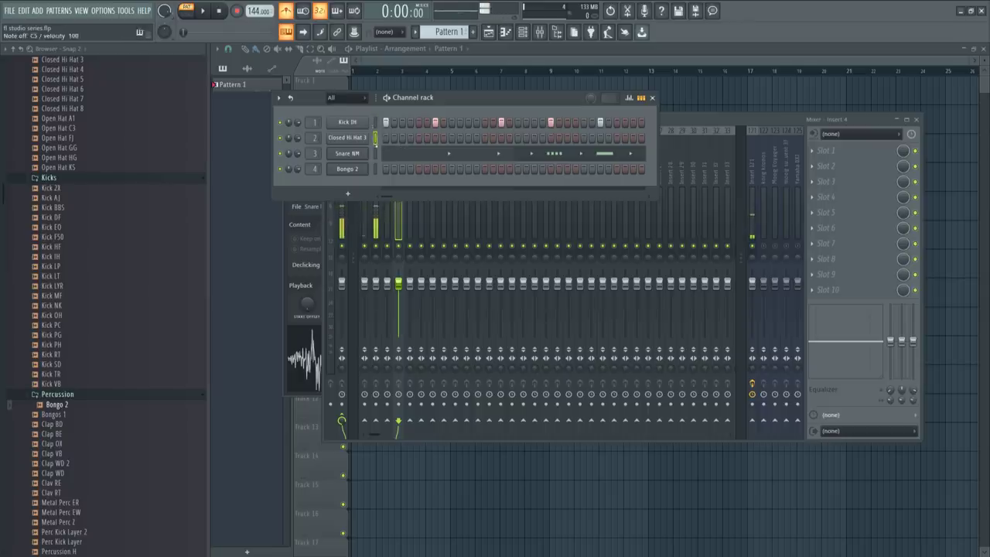
- Fill the Closed Hi Hat 3 channel on every second step and play the pattern with mixer Insert 121 muted
right_click(341, 137)
left_click(578, 202)
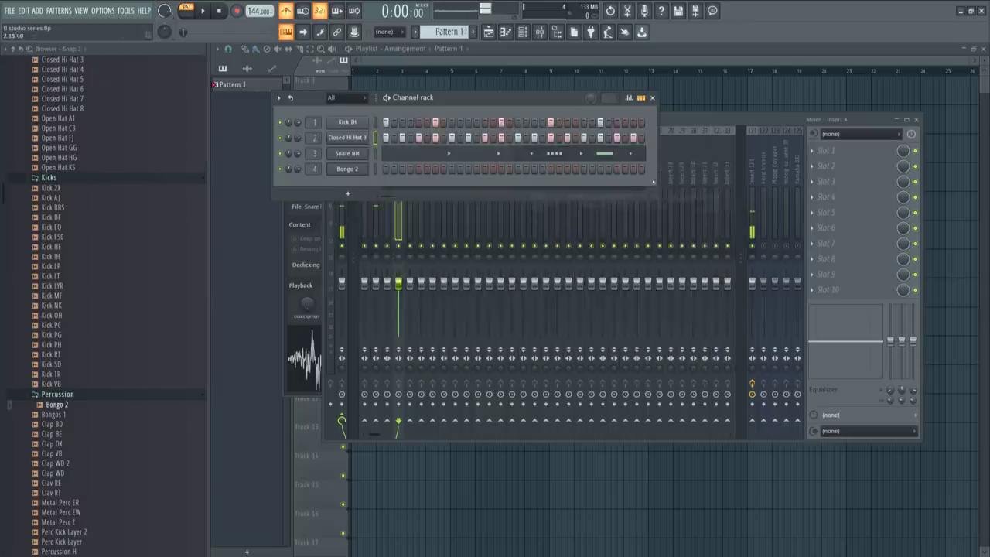
left_click(753, 247)
key("space")
left_click(464, 99)
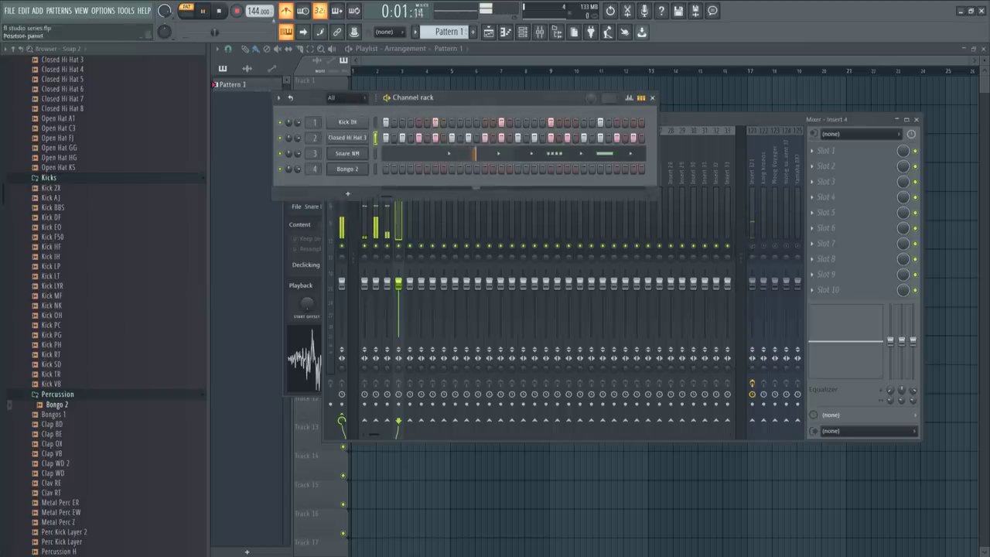
- Turn off the metronome, stop playback and unmute Insert 121 in the mixer
left_click(286, 11)
key("space")
left_click(753, 247)
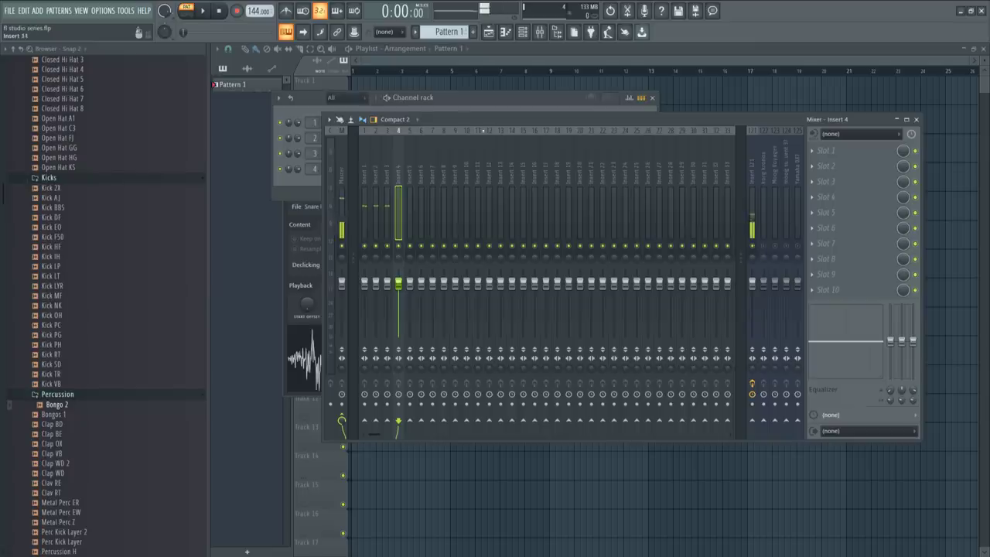
- Cut the Closed Hi Hat 3 steps out of Pattern 1 and switch to Pattern 2
left_click(446, 99)
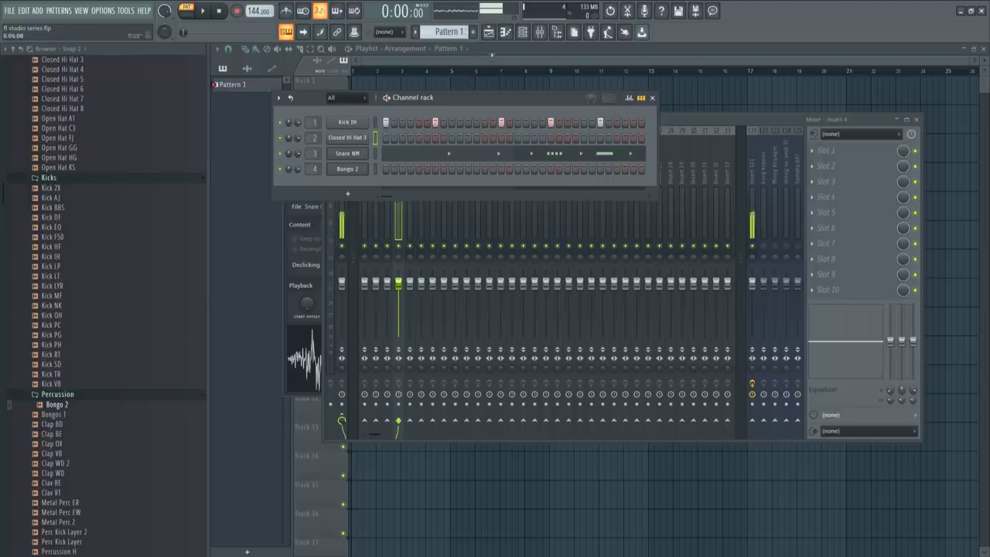
scroll(462, 33, "up", 1)
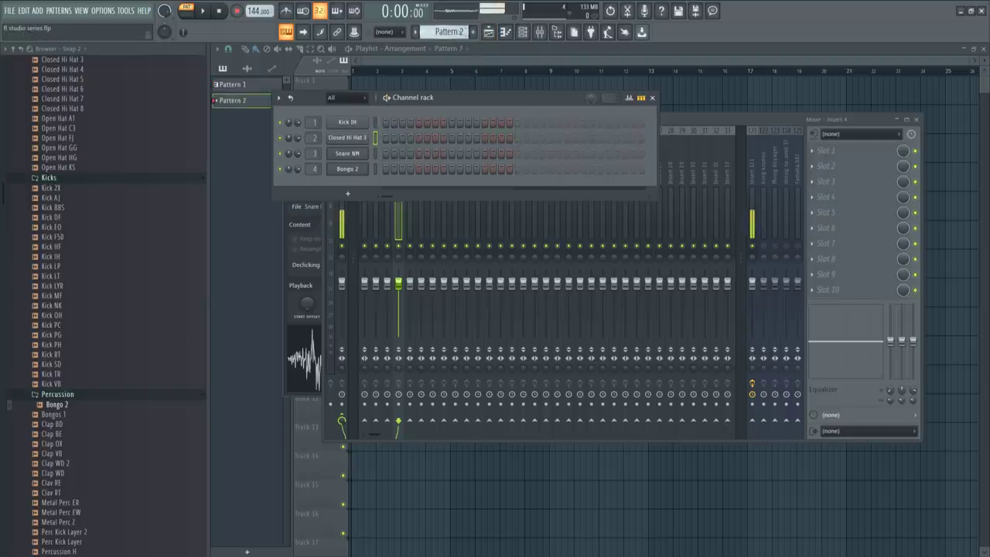
- Place Pattern 2 at bar 1 on Track 1, set the playlist snap to bars and bring up the channel rack
key("F12")
left_click(364, 96)
left_click_drag(364, 96, 334, 85)
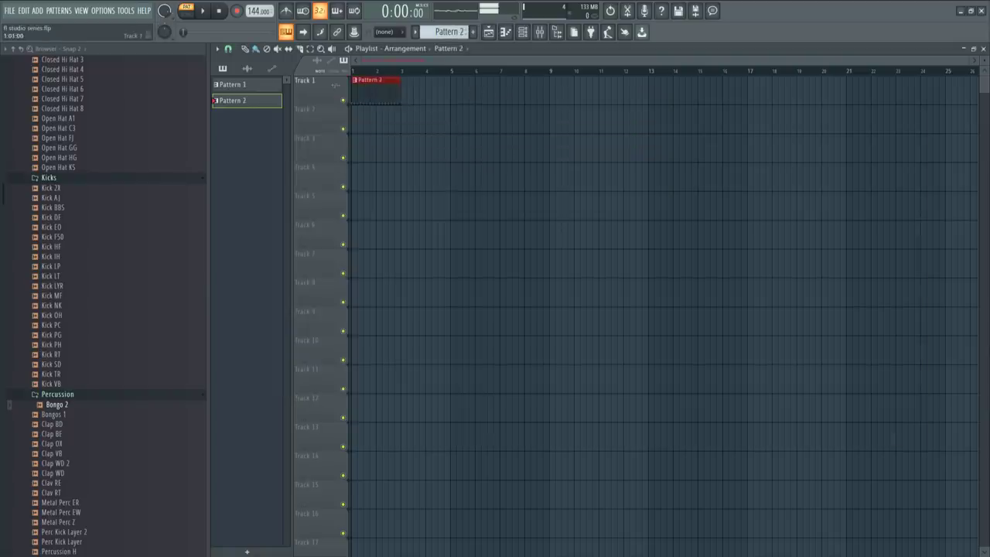
left_click(229, 49)
left_click(247, 325)
left_click(523, 31)
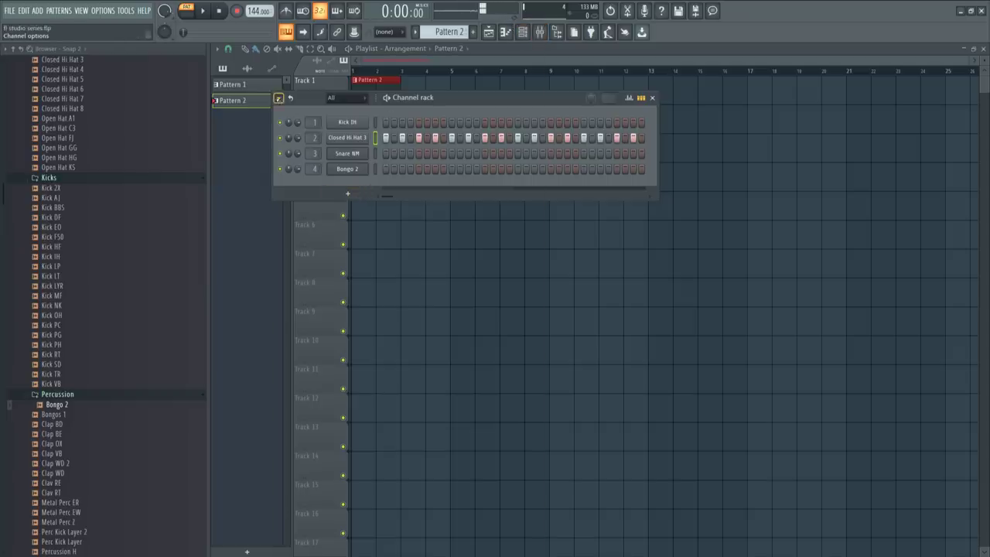
- Examine the channel options and compare the steps of Pattern 1 and Pattern 2 in the channel rack
left_click(279, 98)
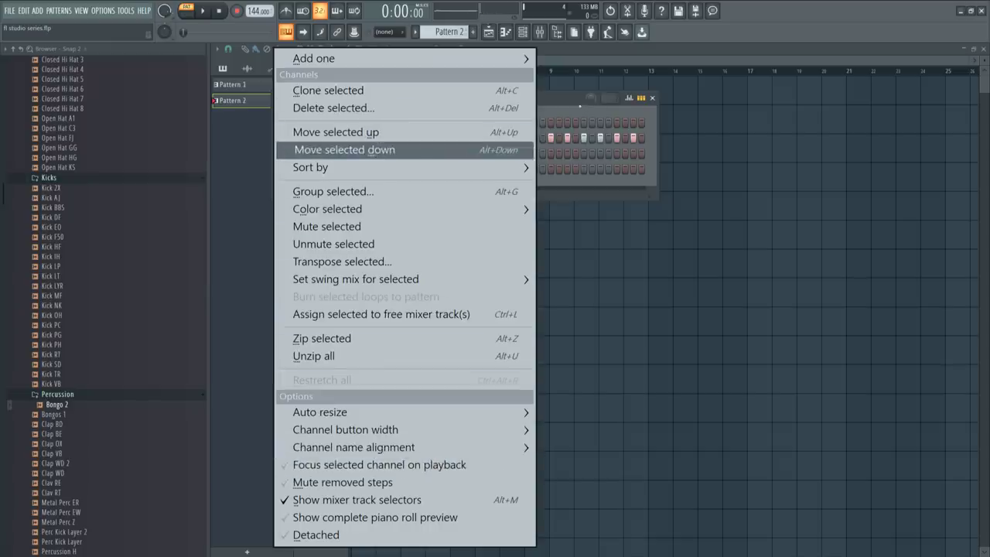
left_click(344, 149)
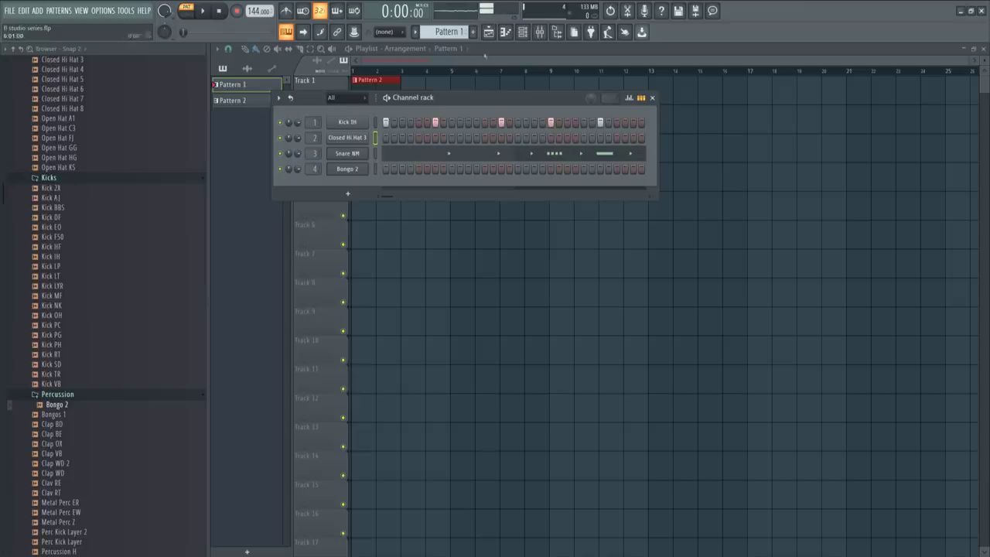
scroll(451, 33, "down", 2)
scroll(450, 33, "up", 1)
right_click(464, 206)
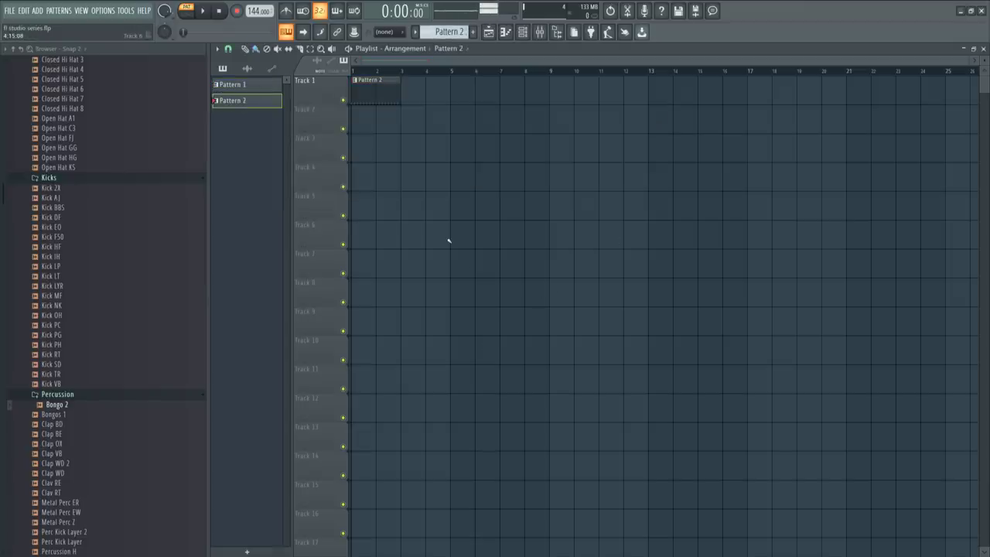
left_click(522, 33)
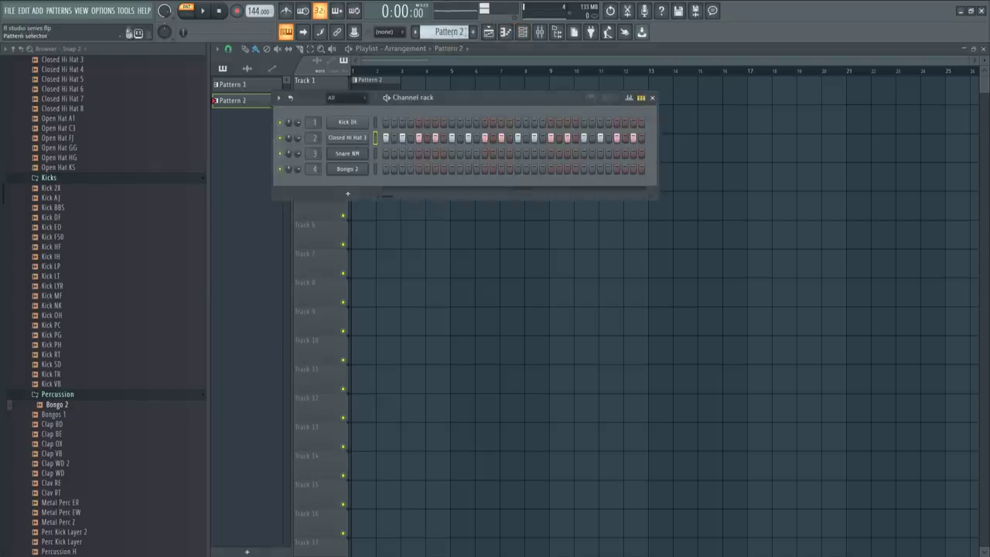
right_click(483, 250)
- Move the Pattern 2 clip to Track 2 and place Pattern 1 at bar 1 on Track 1
left_click_drag(374, 93, 376, 116)
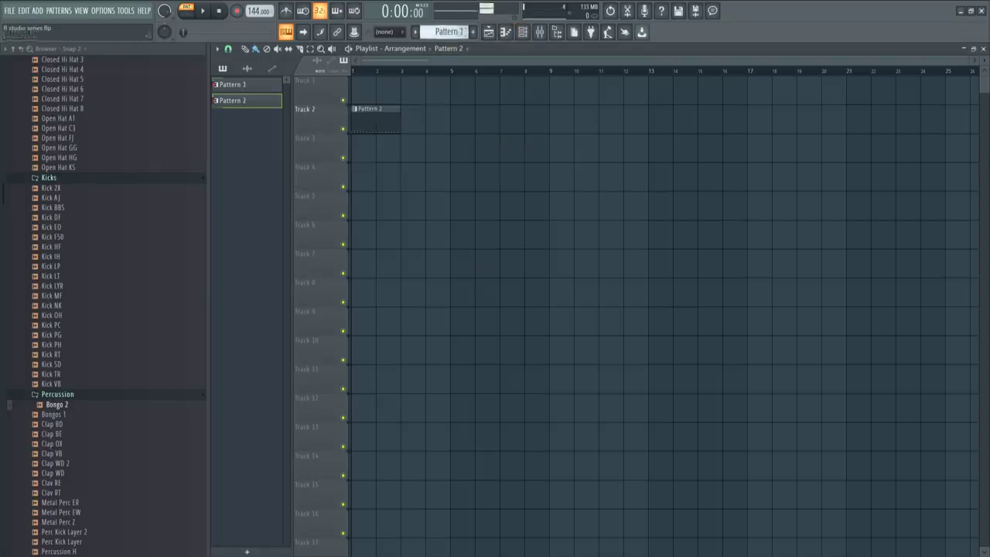
scroll(449, 32, "up", 1)
left_click(358, 90)
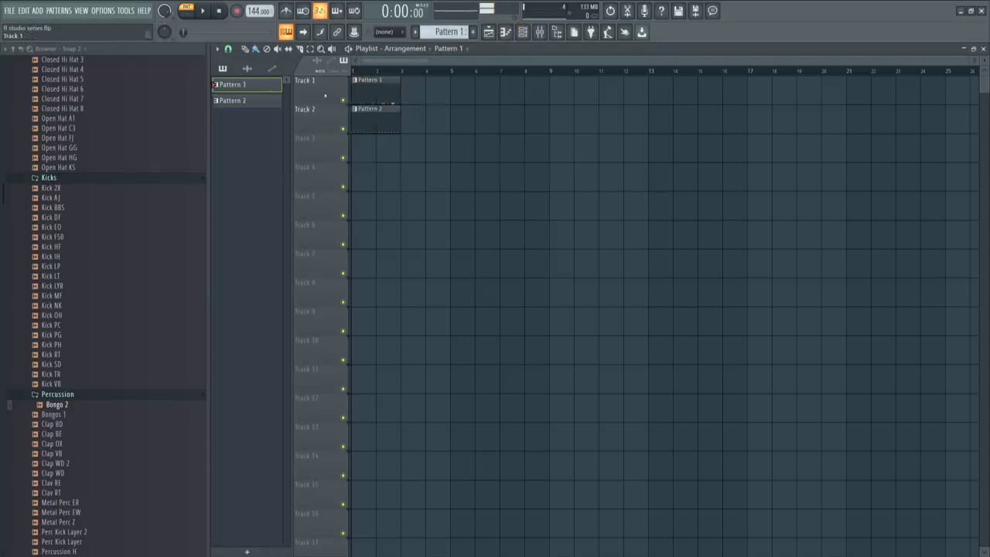
left_click_drag(392, 121, 375, 129)
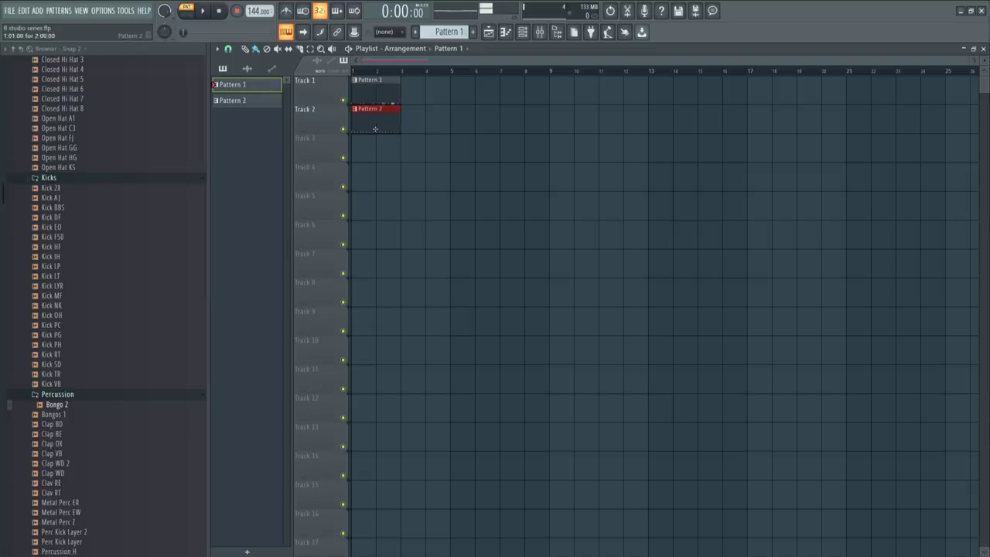
- Switch to song mode, play the arrangement briefly, and bring up the channel rack and mixer
key("l")
key("space")
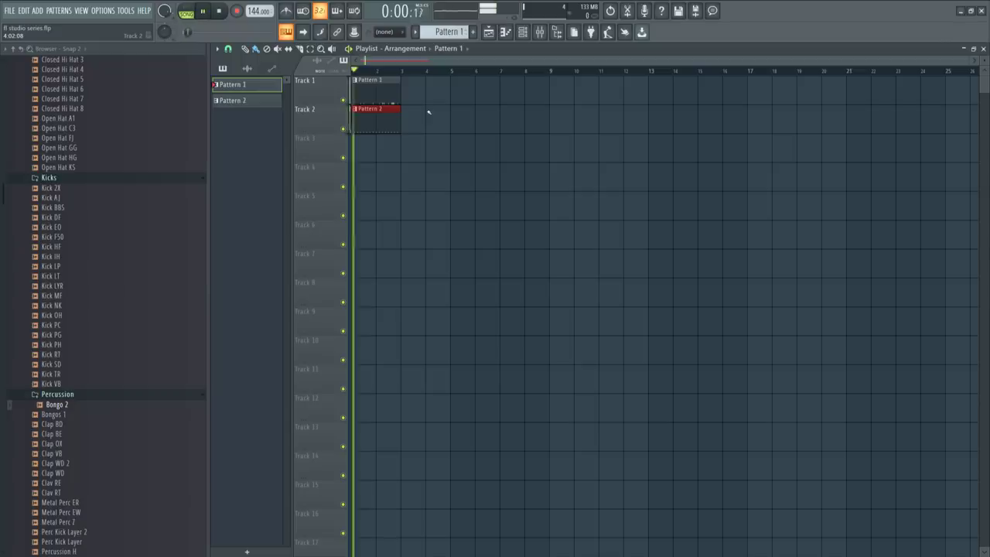
left_click(522, 32)
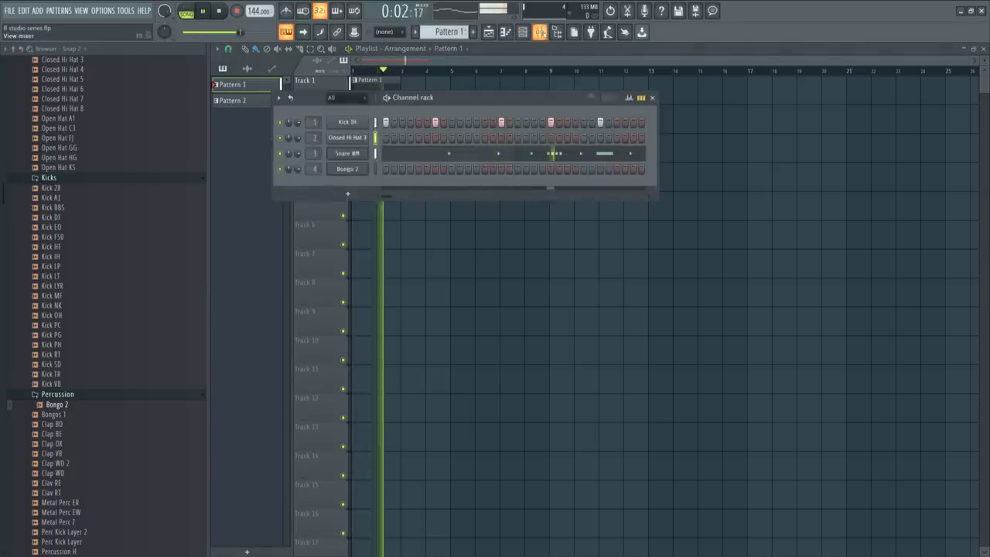
left_click(539, 31)
key("space")
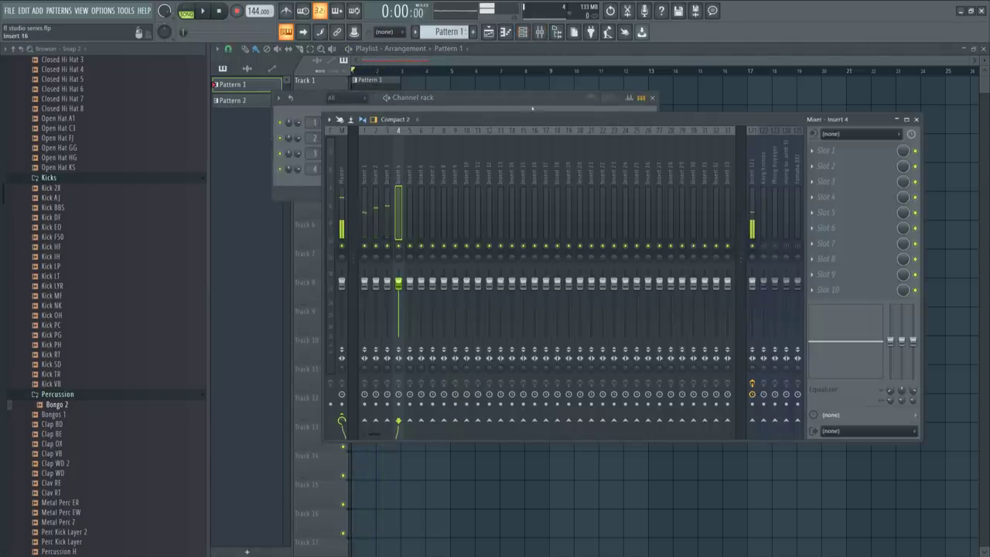
- Switch to Pattern 2 and open the Closed Hi Hat 3 channel's miscellaneous settings
left_click(532, 110)
scroll(444, 32, "down", 1)
left_click(374, 138)
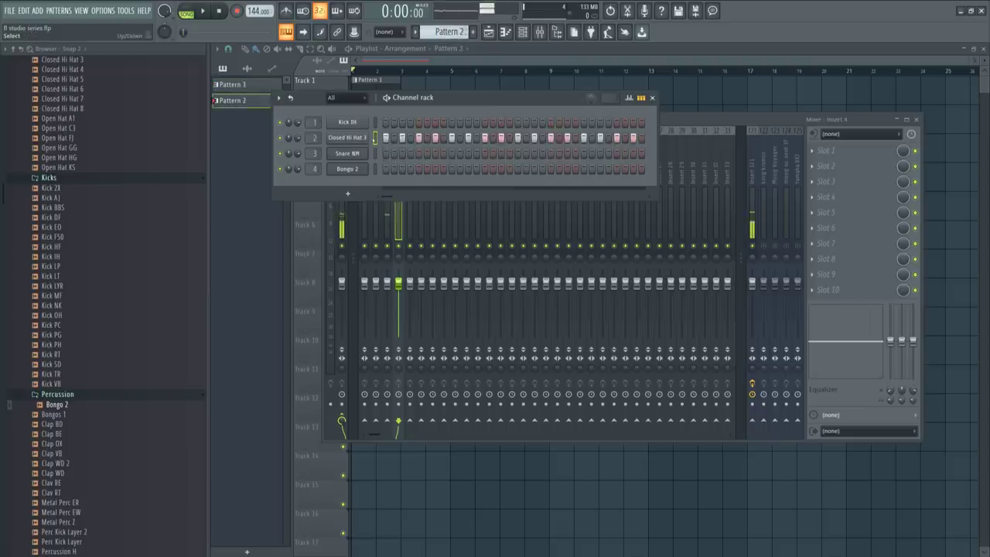
left_click(348, 138)
left_click(347, 138)
left_click(347, 138)
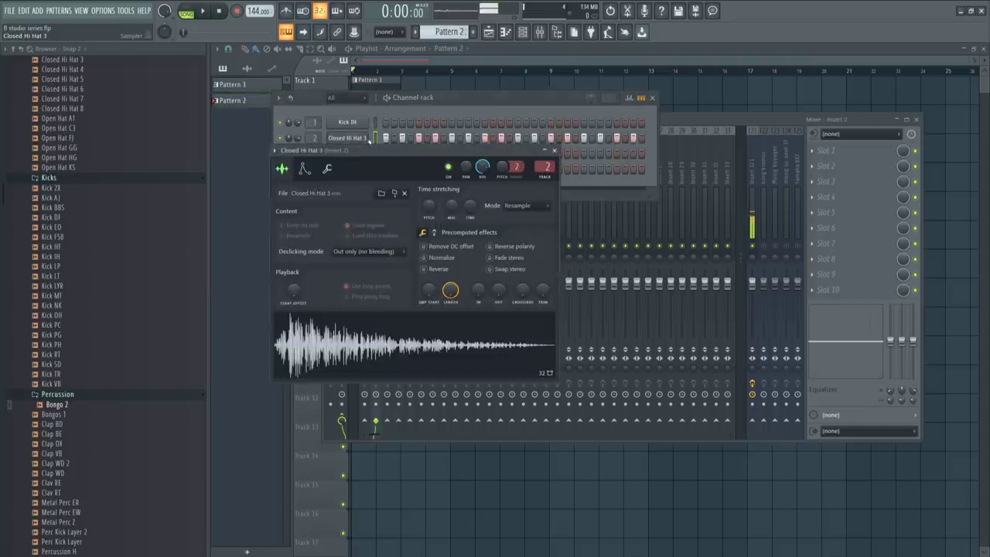
left_click(327, 169)
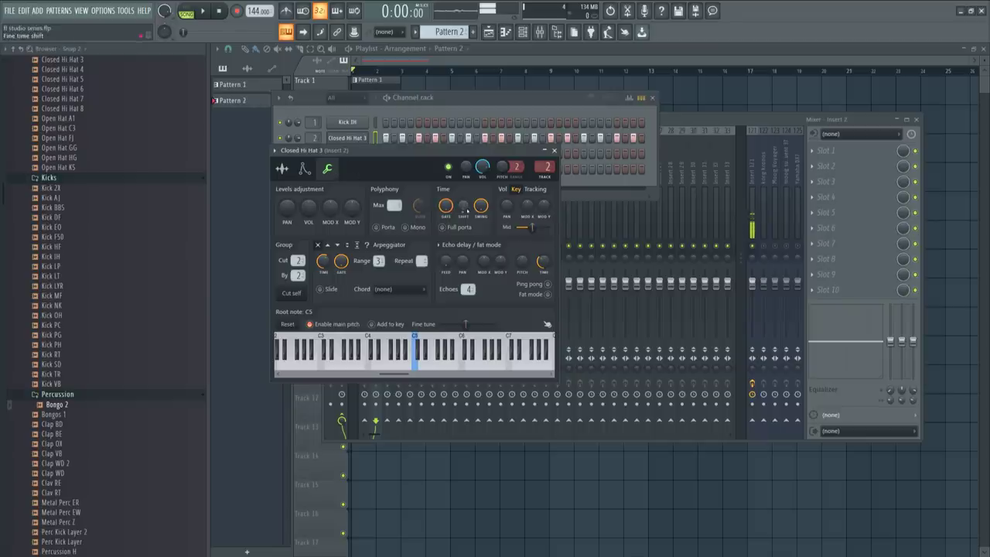
- Play the arrangement with Insert 121 muted and reopen the Closed Hi Hat 3 channel settings
key("space")
key("space")
left_click(753, 246)
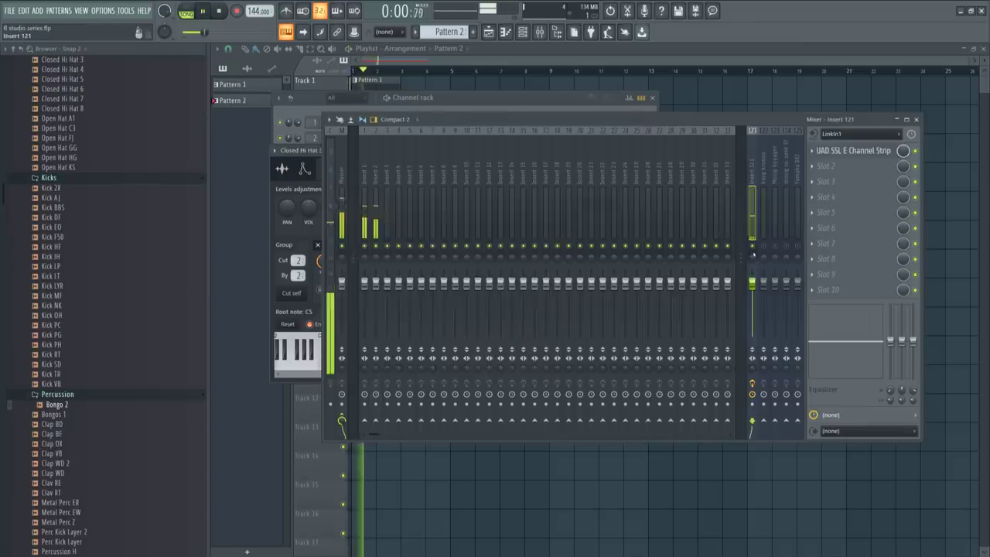
left_click(442, 102)
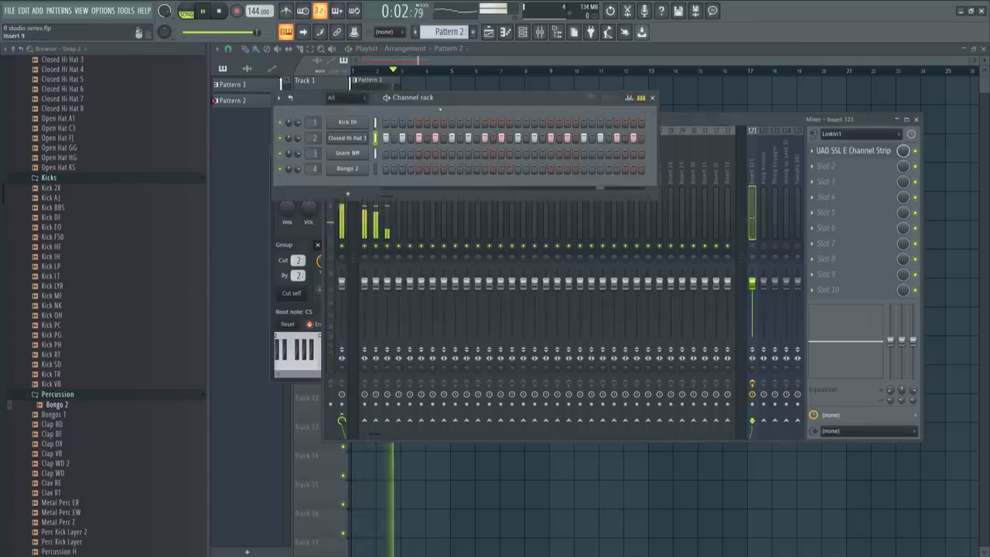
left_click(368, 138)
left_click(367, 137)
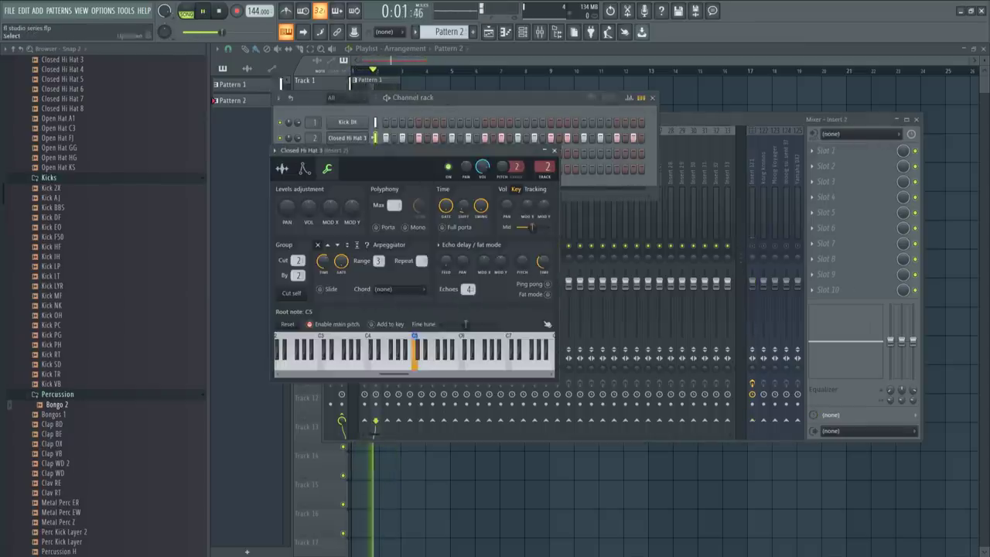
- Lower the Closed Hi Hat 3 channel's volume during playback, unmute Insert 121 and stop playback
left_click(322, 138)
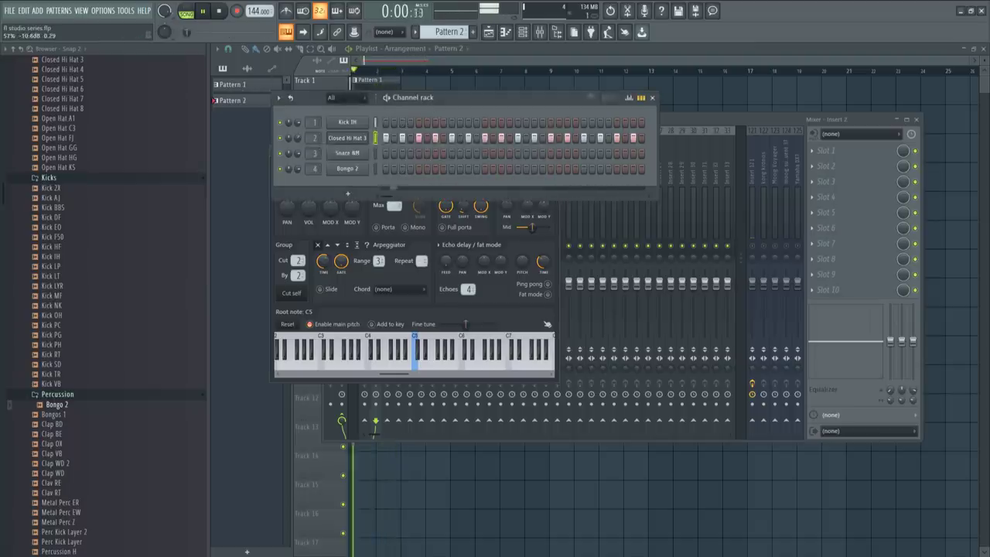
left_click(529, 232)
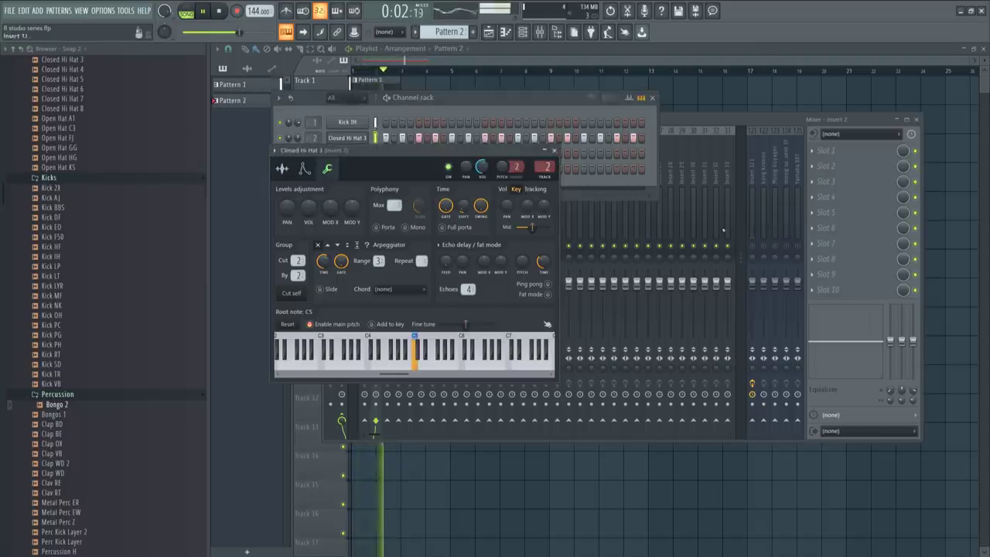
left_click(742, 246)
key("space")
- Turn the hold, decay, sustain and release of Closed Hi Hat 3's volume envelope down to minimum and play the result
left_click(305, 149)
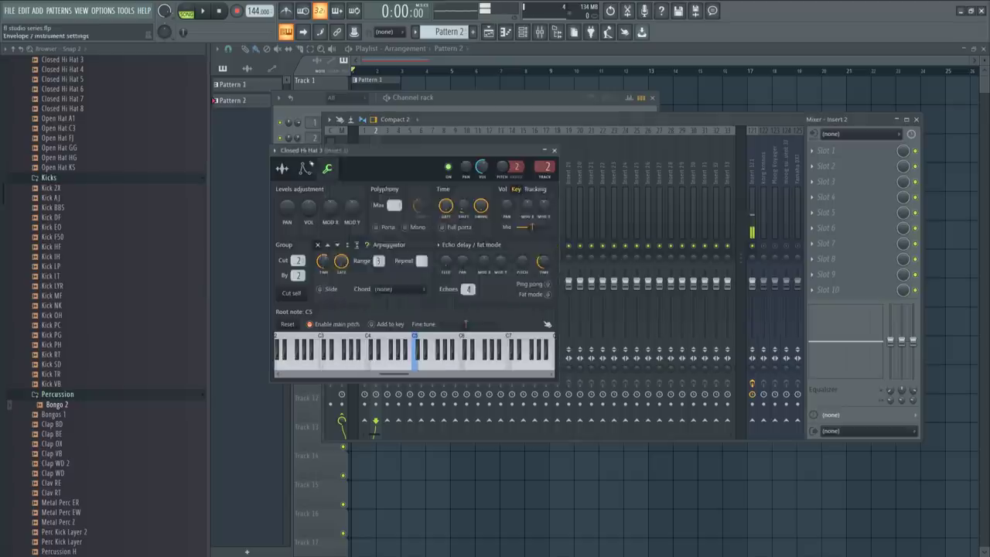
left_click(304, 169)
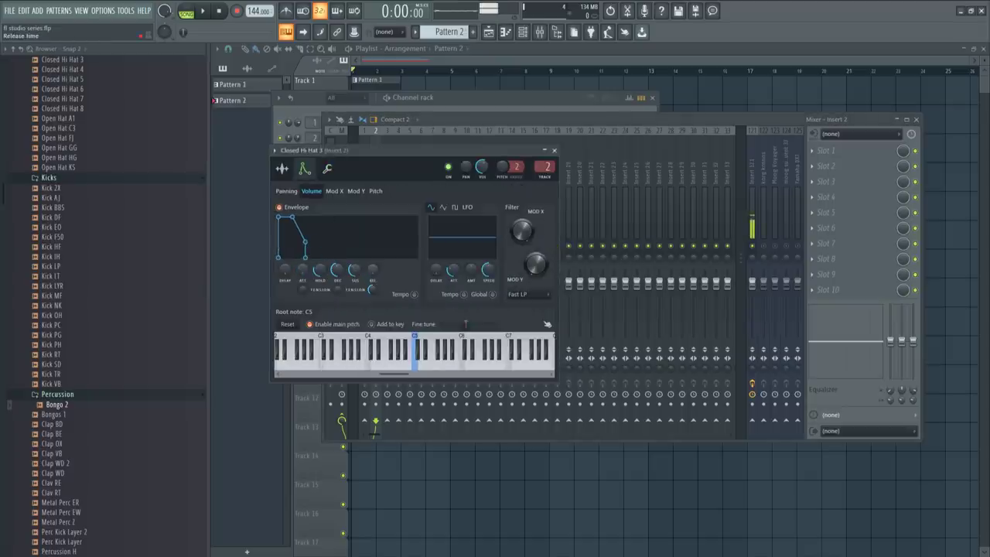
left_click_drag(337, 270, 319, 259)
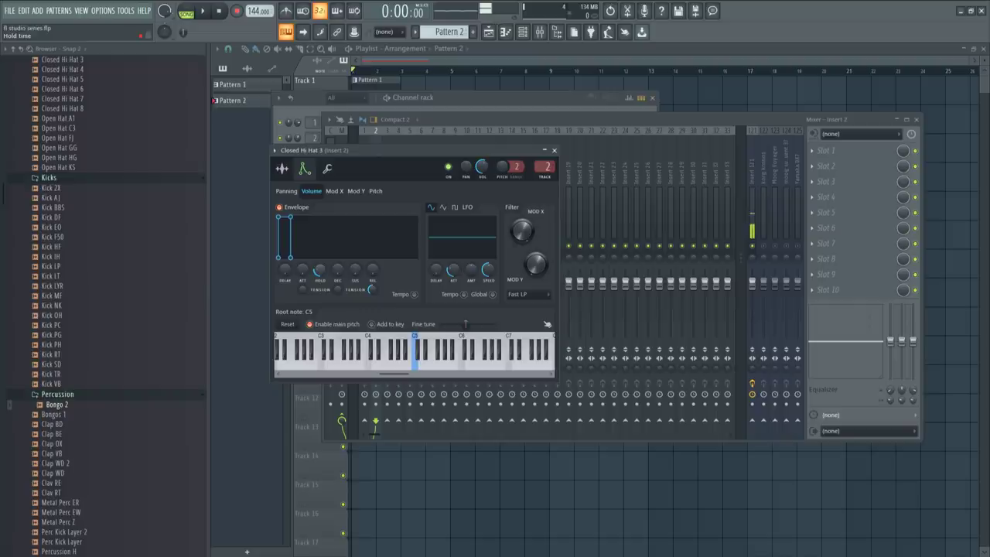
key("space")
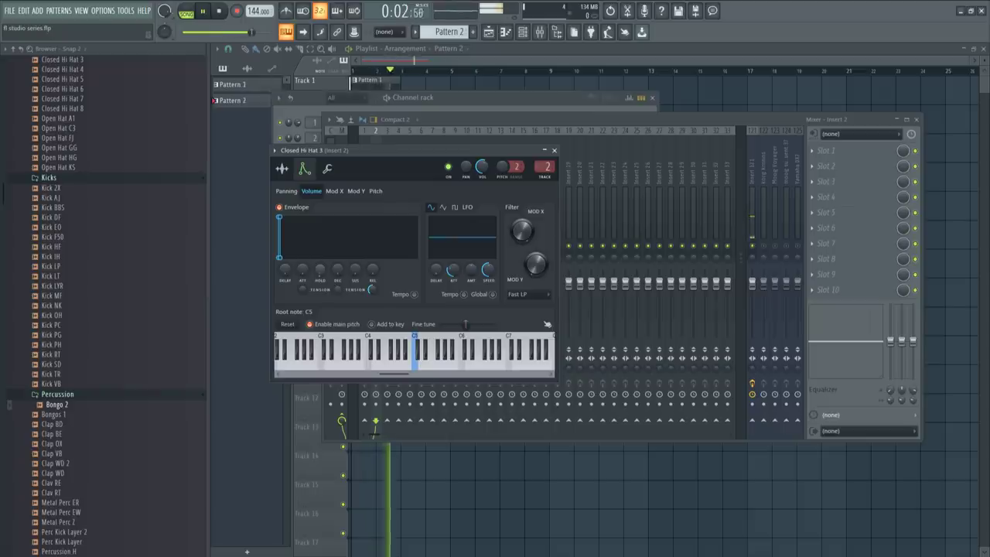
key("space")
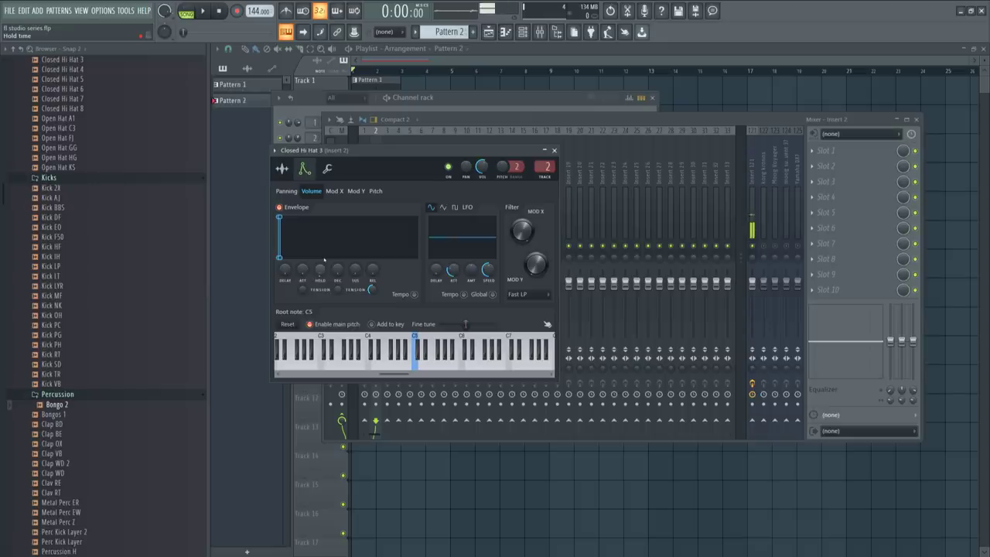
- Enable Snare NM's volume envelope during playback, with attack, decay, sustain and release at minimum and a very short hold, and close its settings
left_click(421, 100)
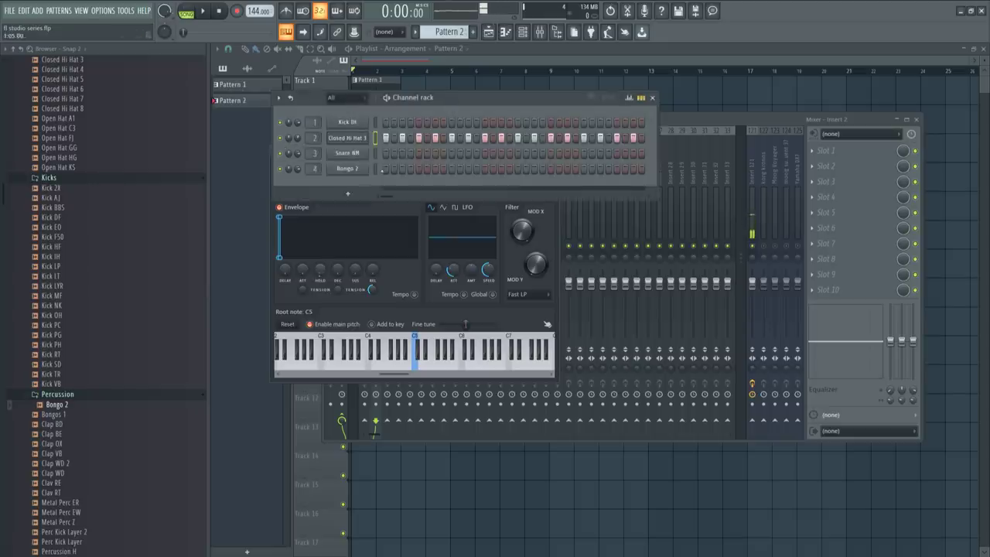
left_click(350, 154)
key("space")
left_click(323, 182)
left_click(292, 221)
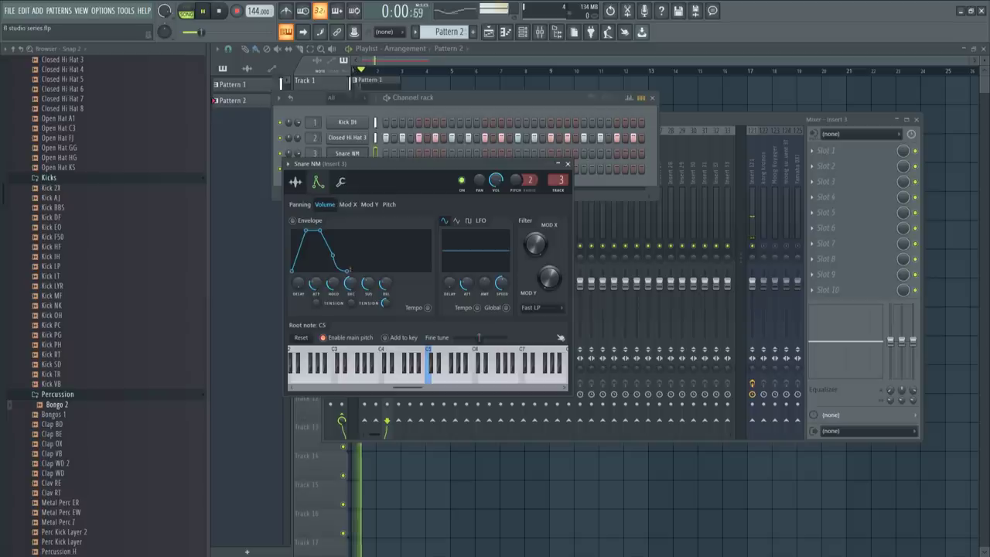
left_click_drag(315, 283, 316, 313)
left_click_drag(388, 283, 333, 303)
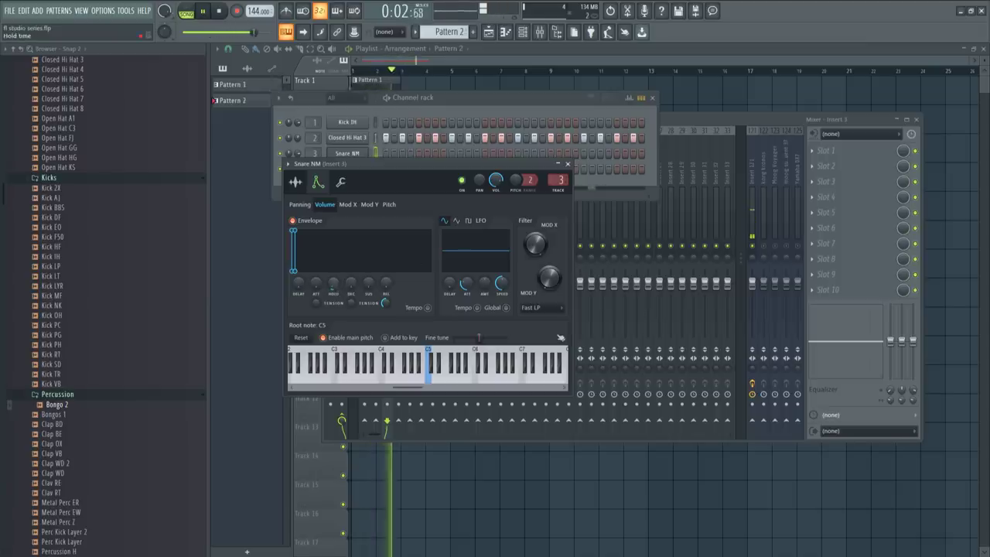
left_click(567, 164)
- Enable Kick IH's volume envelope with attack, decay, sustain and release at minimum and a short hold, close its settings and replay the arrangement
left_click(347, 122)
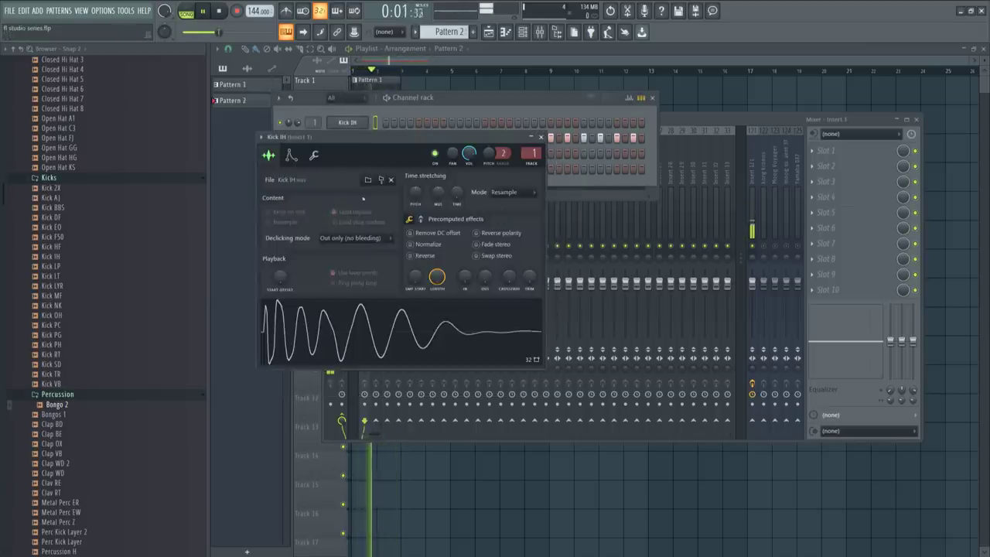
left_click(291, 154)
left_click_drag(289, 254, 289, 282)
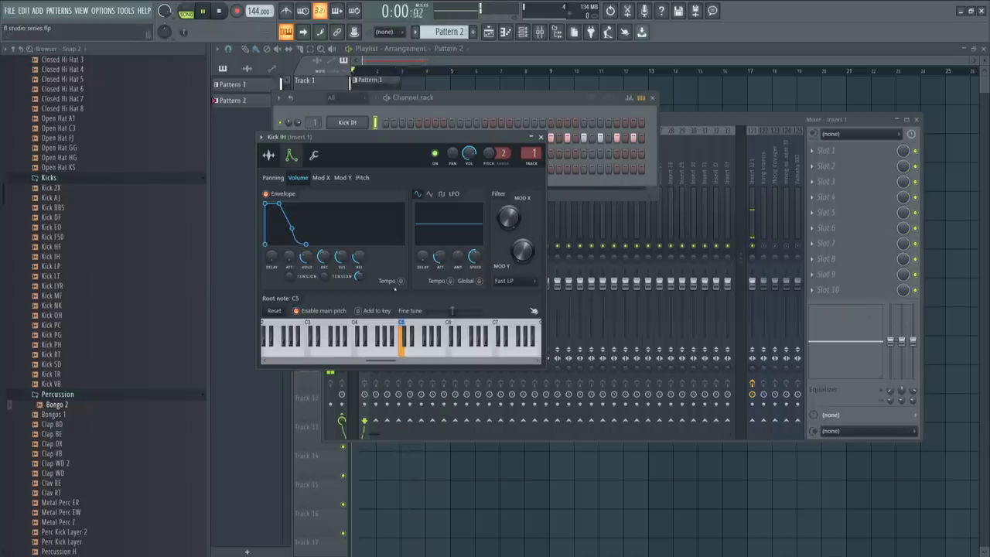
left_click_drag(360, 254, 324, 282)
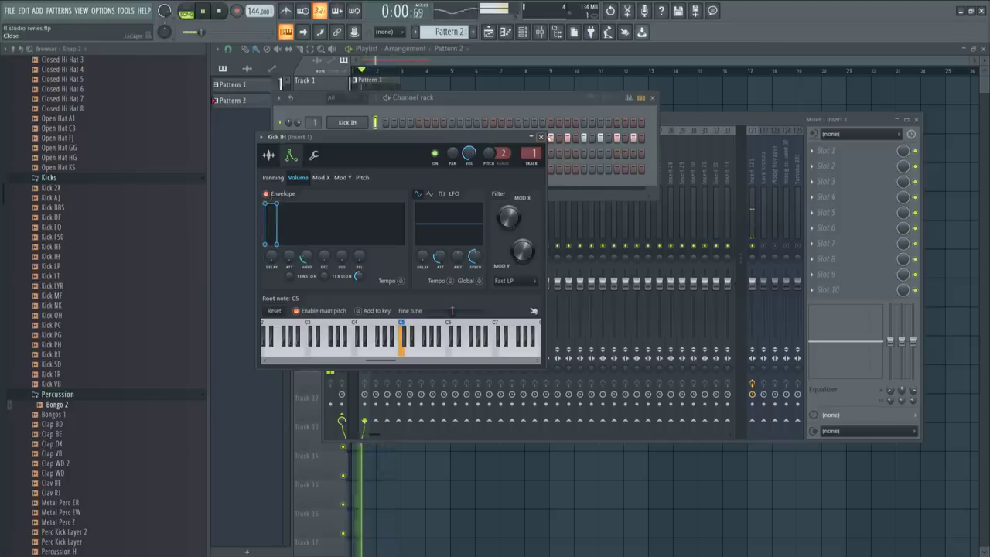
left_click(541, 137)
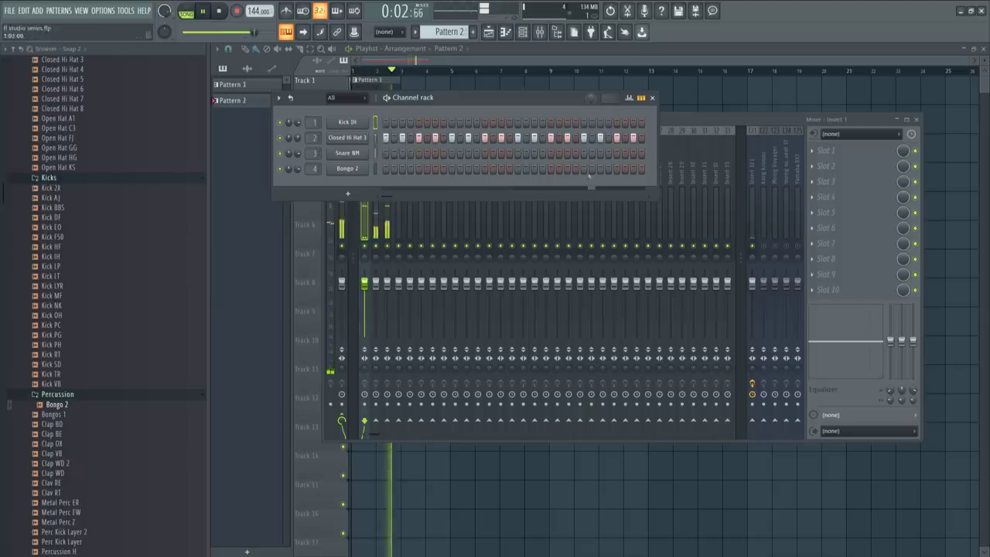
key("space")
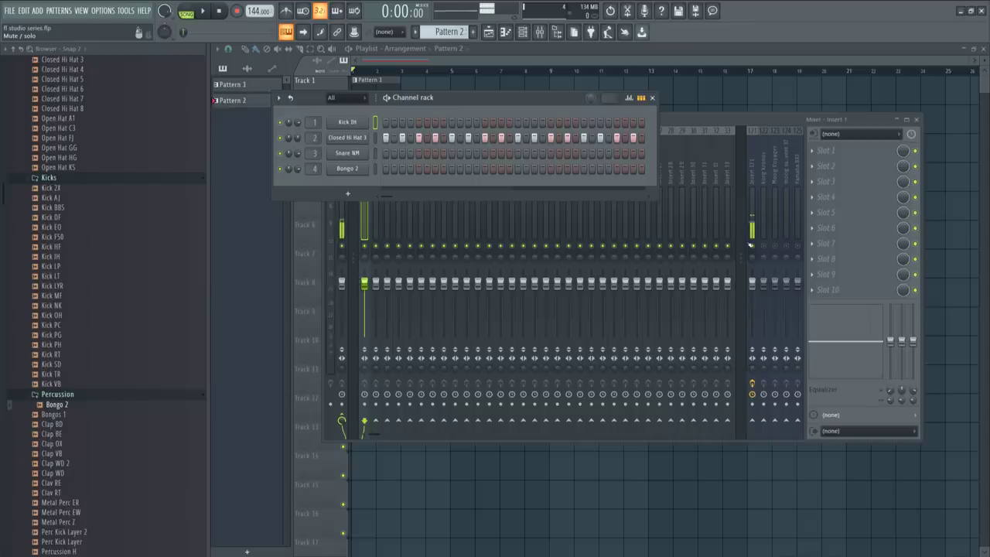
key("space")
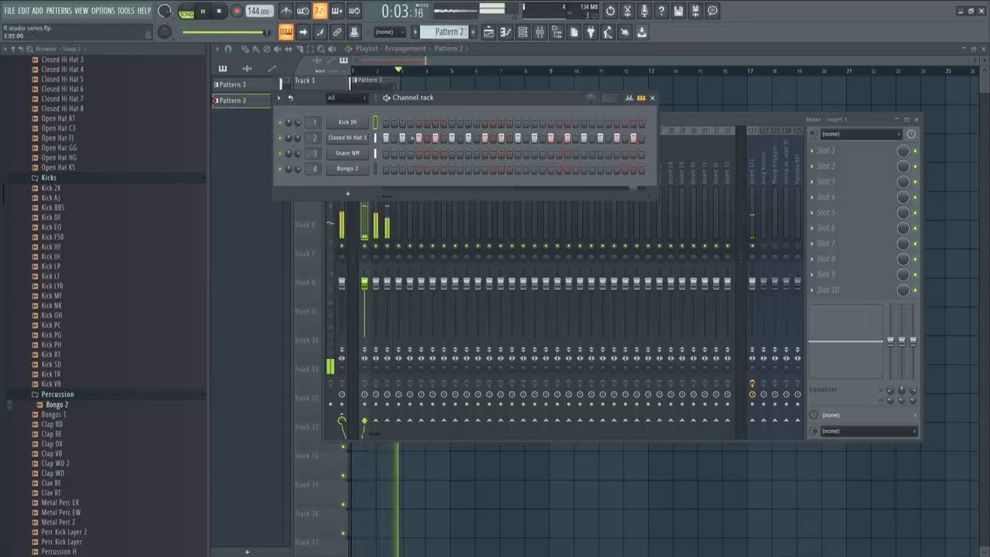
key("F4")
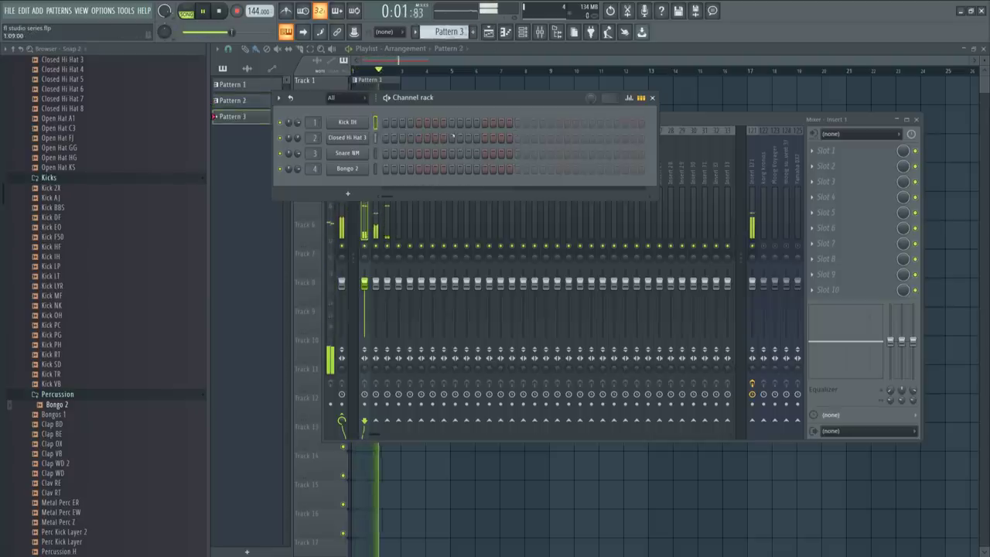
key("F5")
key("space")
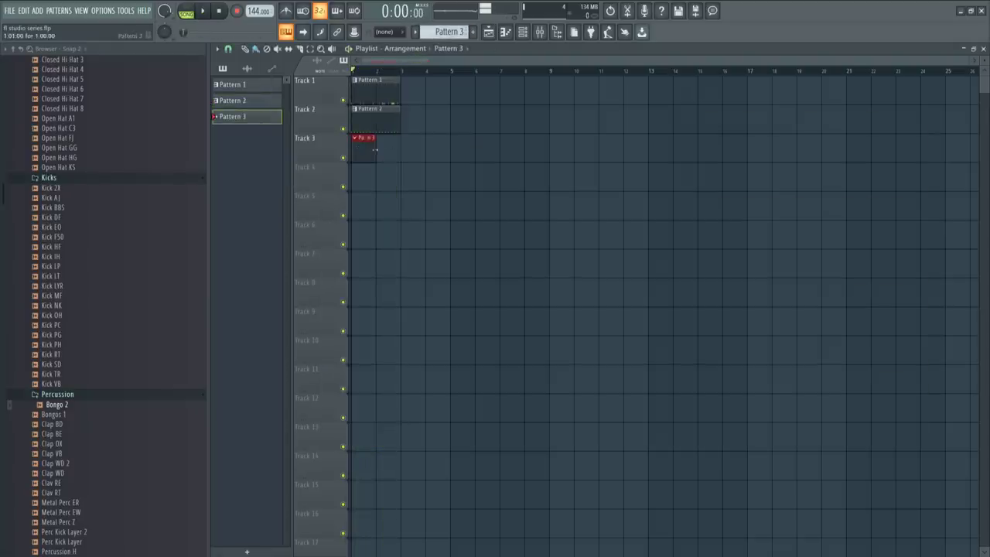
left_click(390, 120)
key("space")
left_click(522, 32)
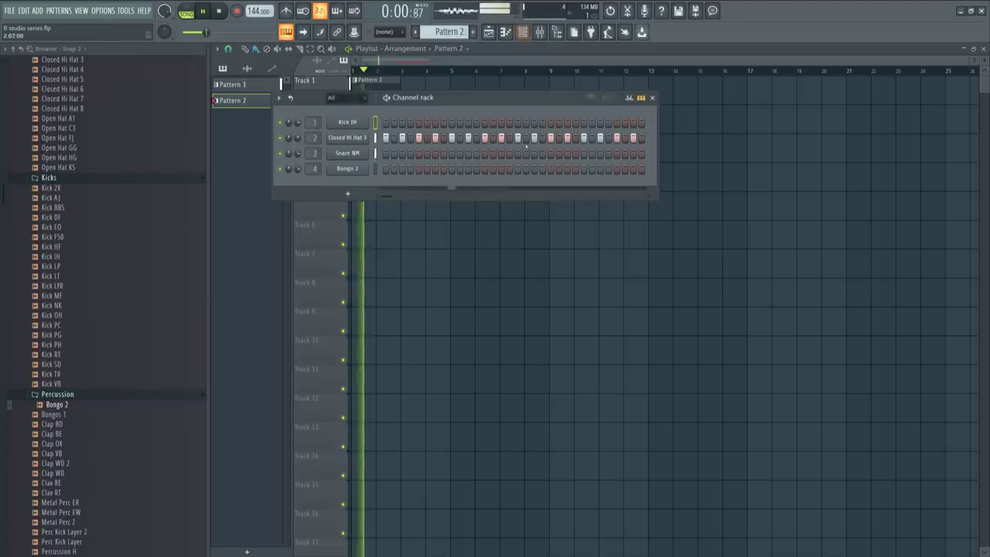
key("space")
- Create an empty Pattern 3 and, during playback, add Bongo 2 hits on steps 11 and 15
key("F4")
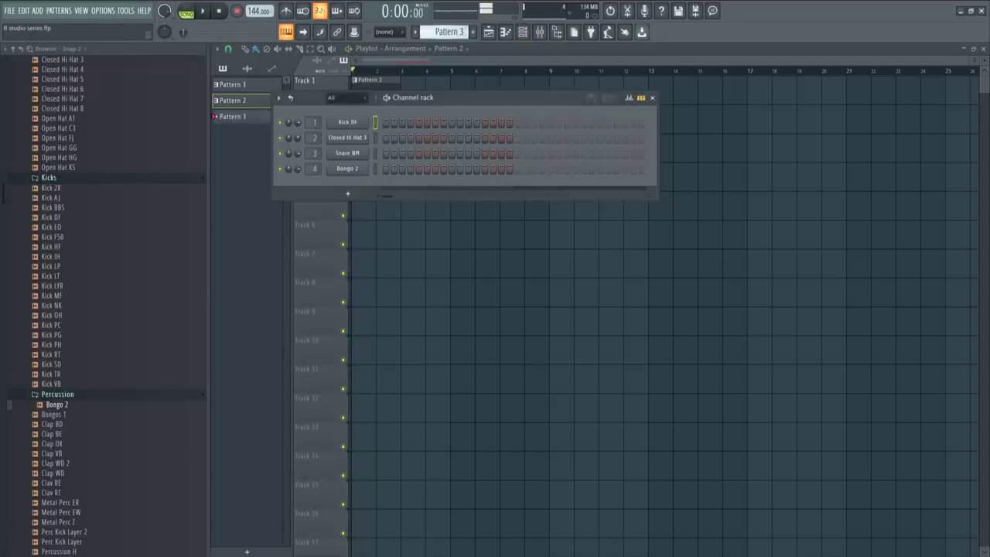
key("space")
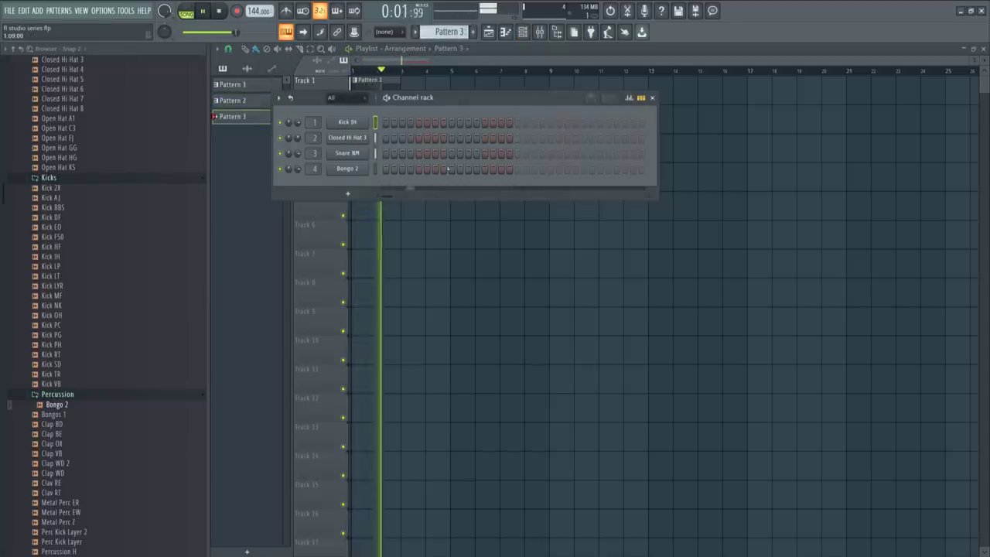
left_click(468, 169)
left_click(501, 168)
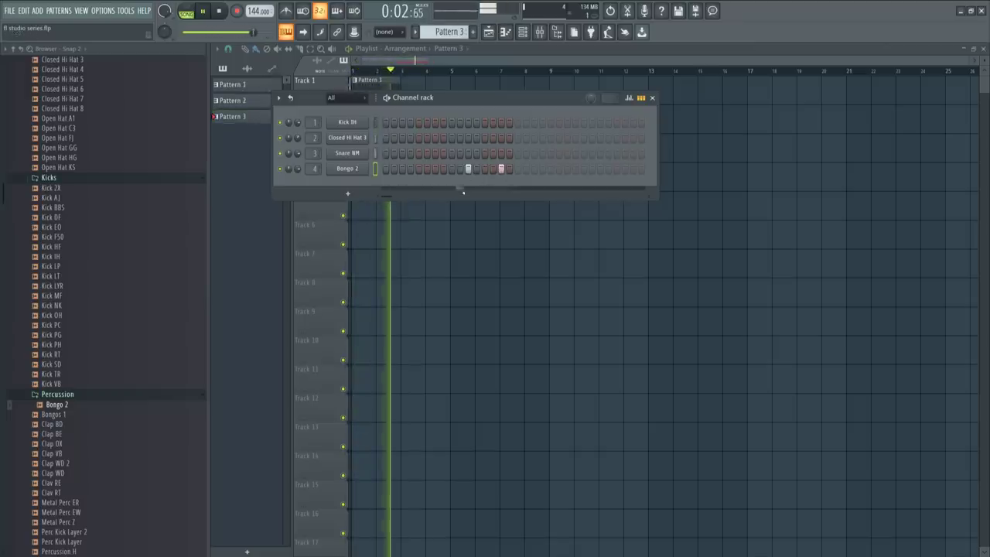
- Enable Bongo 2's volume envelope with attack, decay, sustain and release at minimum and a very short hold
left_click(353, 169)
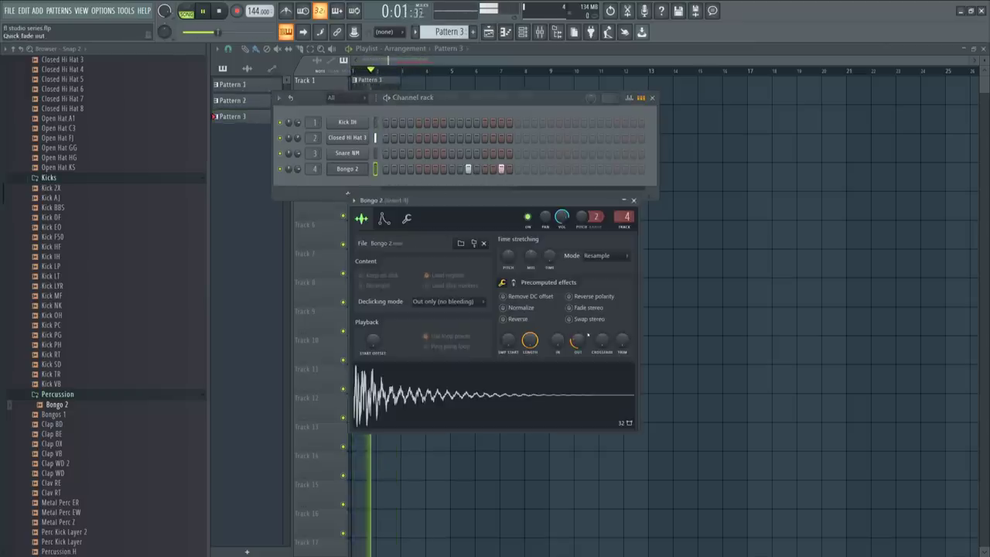
left_click(406, 218)
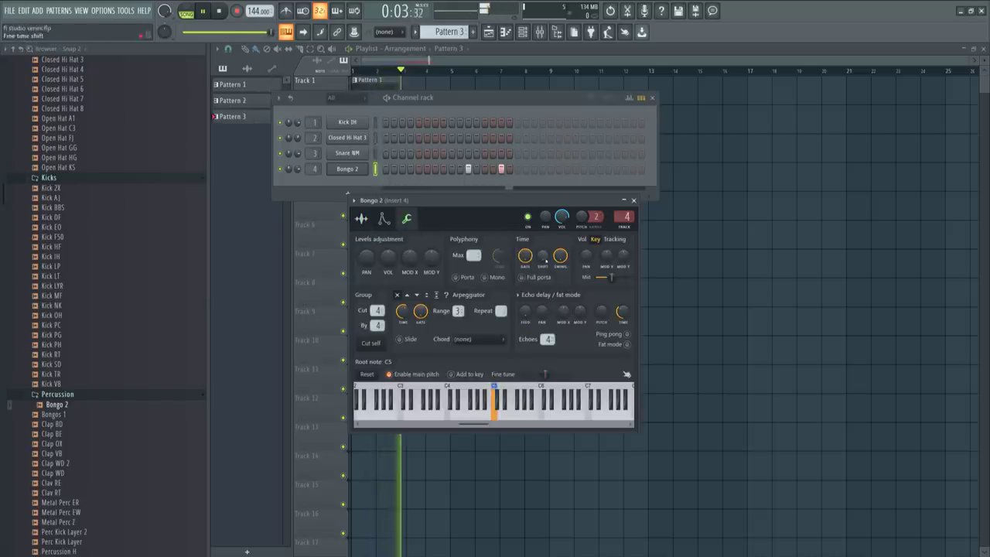
left_click(383, 218)
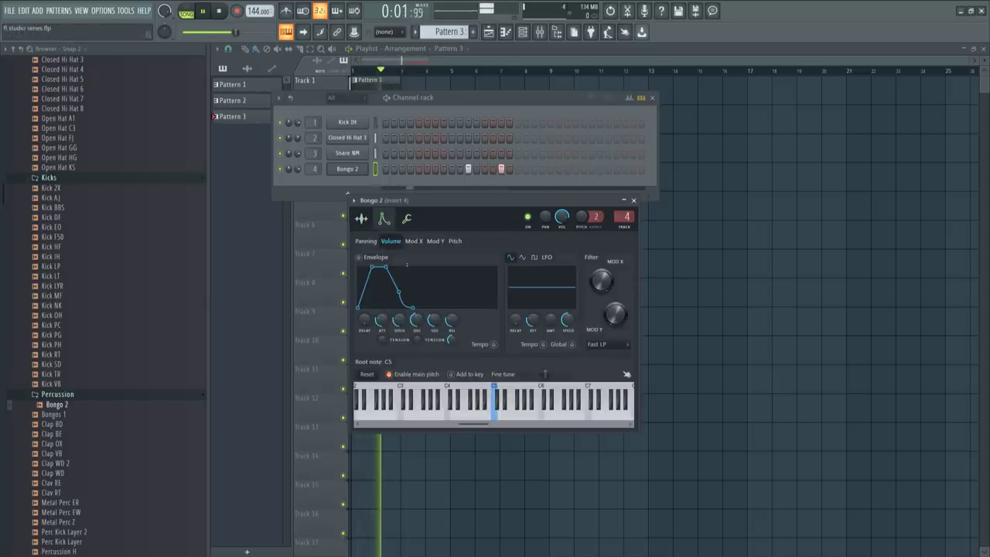
left_click_drag(384, 318, 383, 351)
left_click_drag(453, 319, 452, 337)
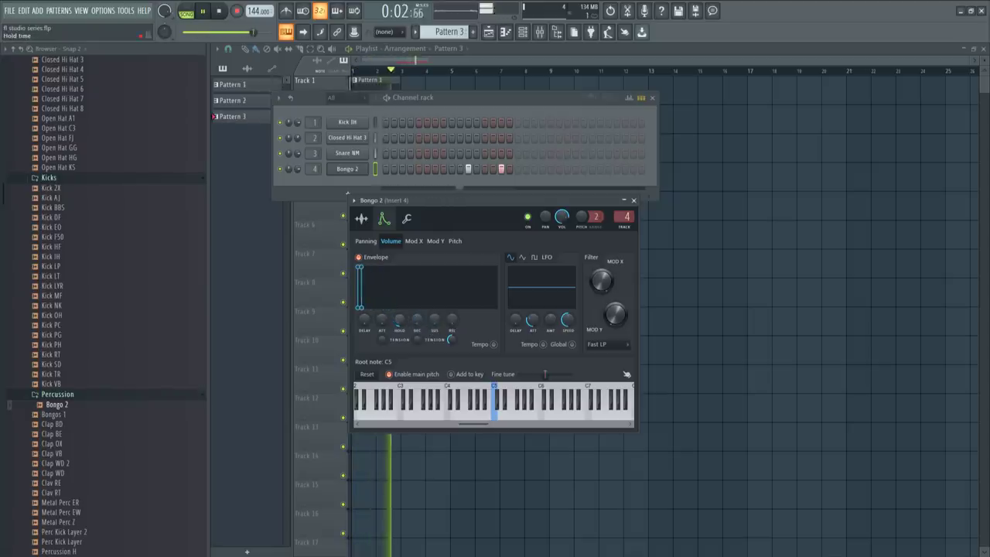
left_click_drag(399, 320, 399, 316)
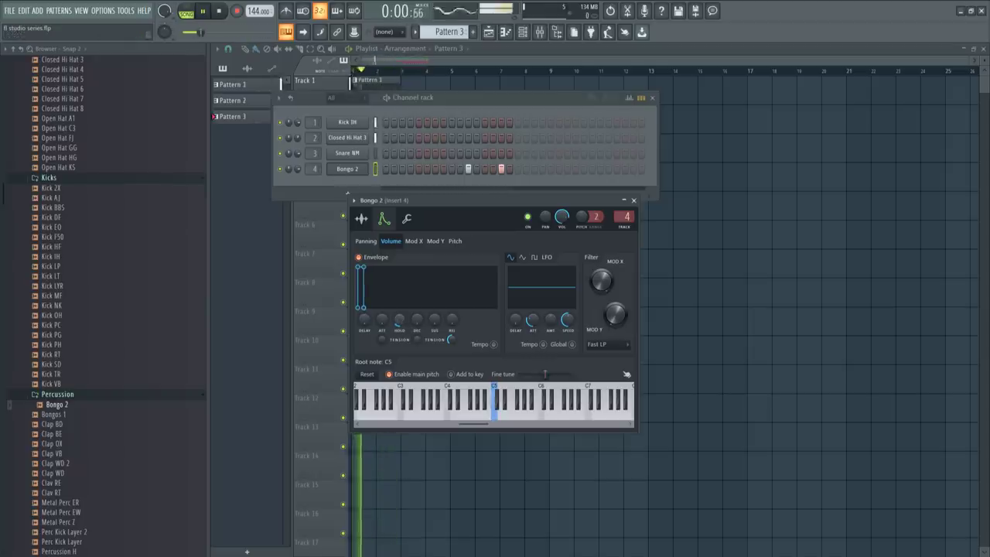
- Lower the Bongo 2 channel's volume, close its settings and play the arrangement with the mixer open
left_click_drag(298, 168, 299, 172)
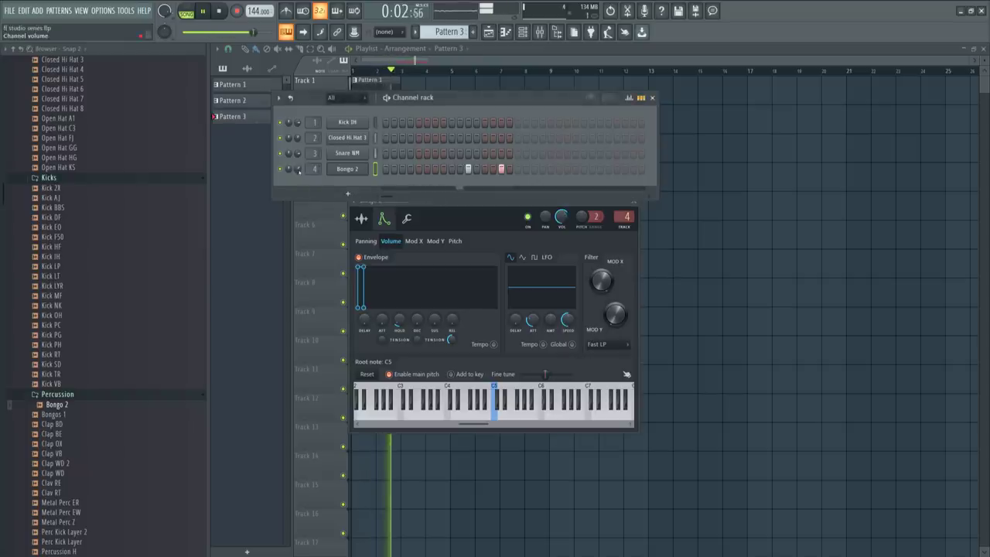
key("space")
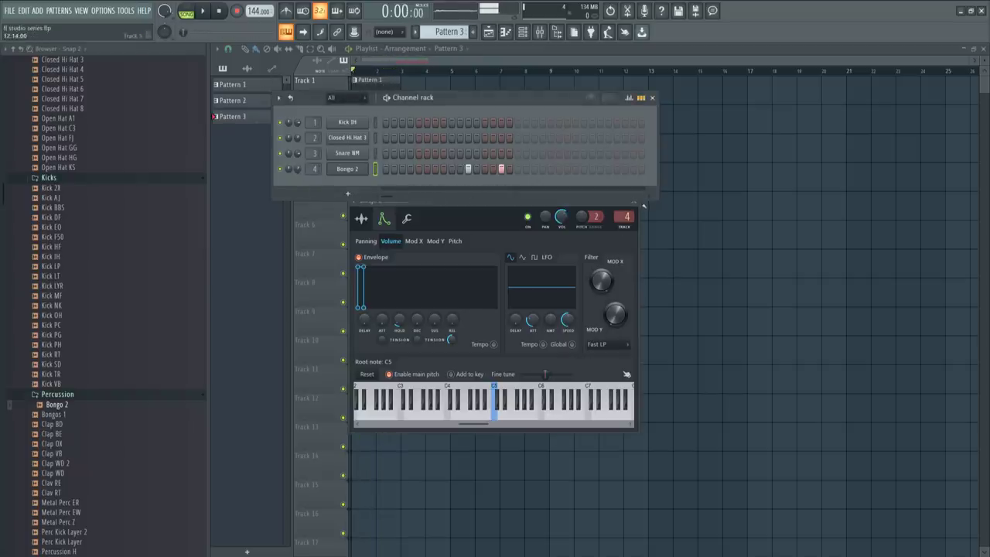
left_click(633, 200)
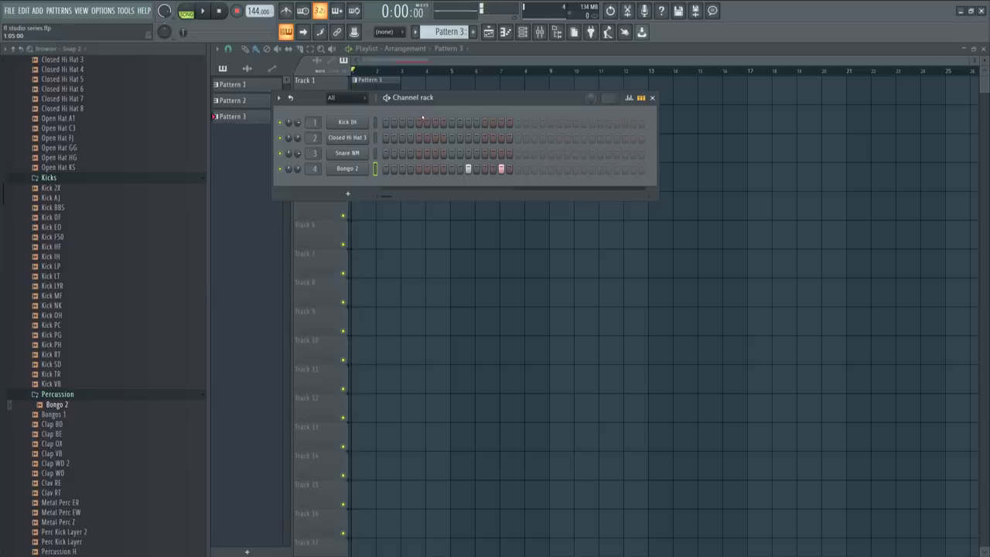
key("space")
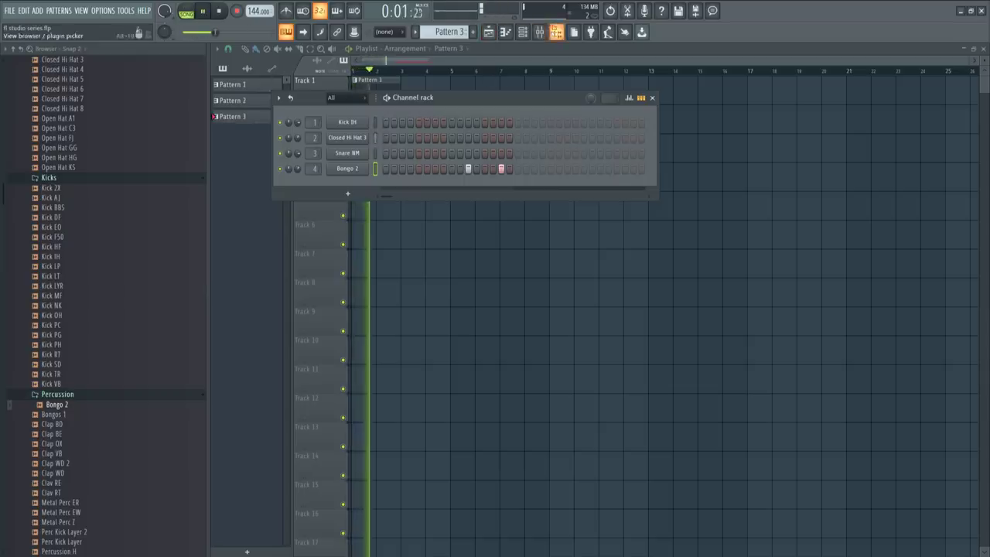
left_click(539, 32)
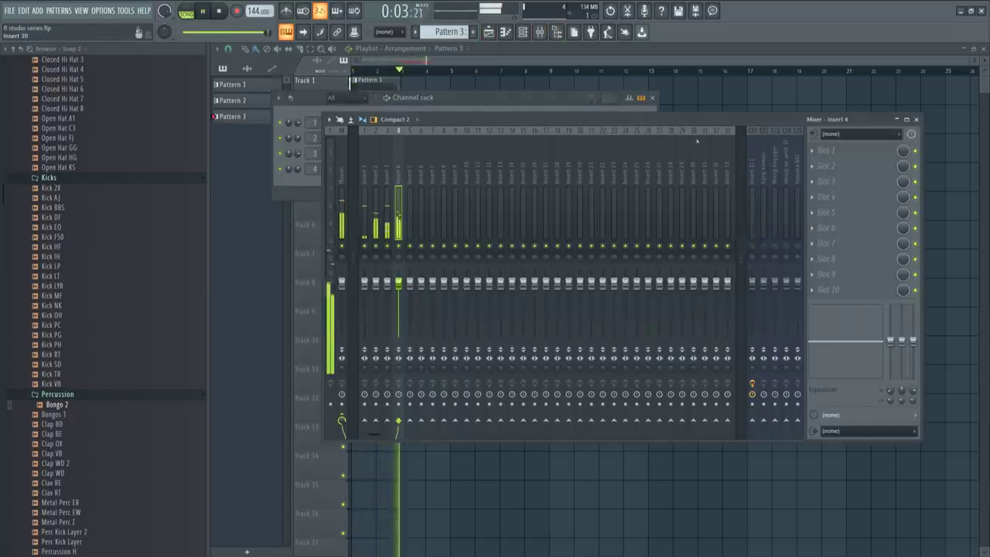
key("space")
- Select all clips in bars 1 and 2 of the playlist and duplicate them to start at bar 3
left_click(488, 32)
left_click_drag(441, 182, 355, 85)
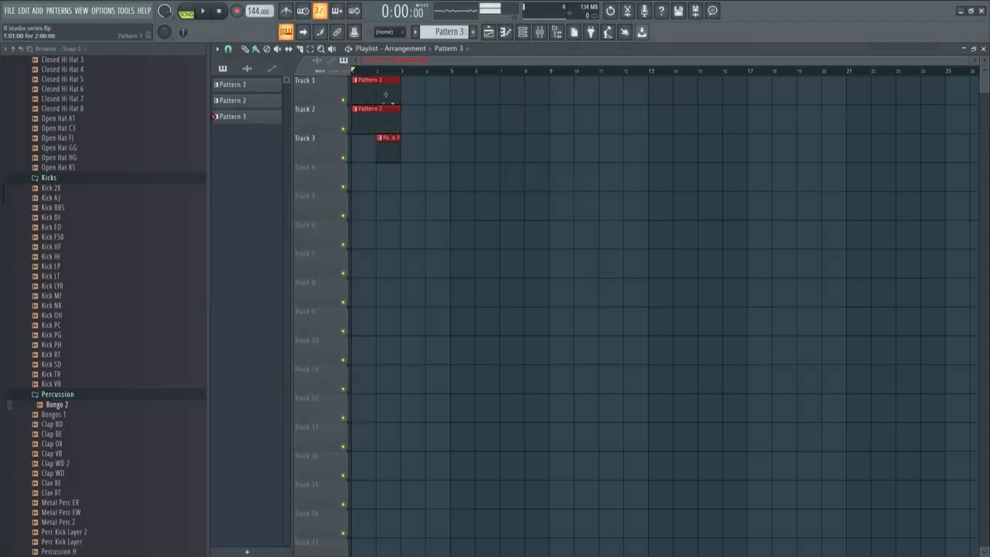
left_click_drag(366, 93, 408, 100, "shift")
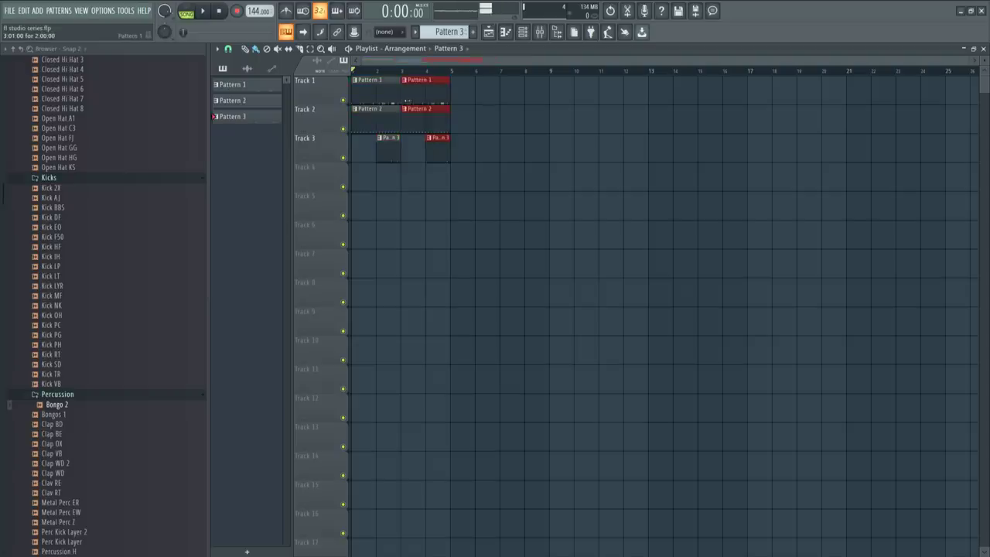
- Make the Pattern 2 clip at bar 3 unique and view its hi-hat notes in the piano roll
left_click(428, 113)
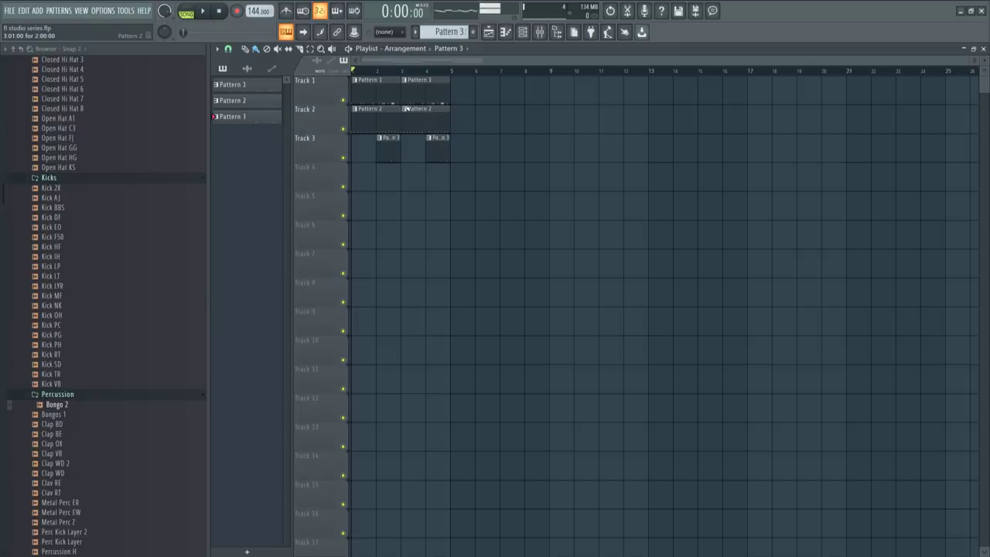
left_click(403, 109)
left_click(437, 225)
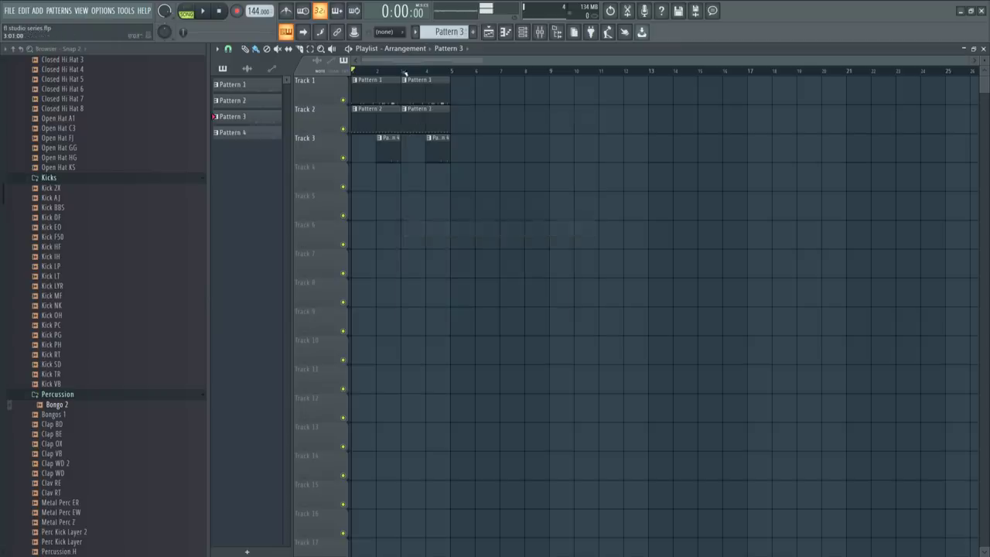
double_click(407, 113)
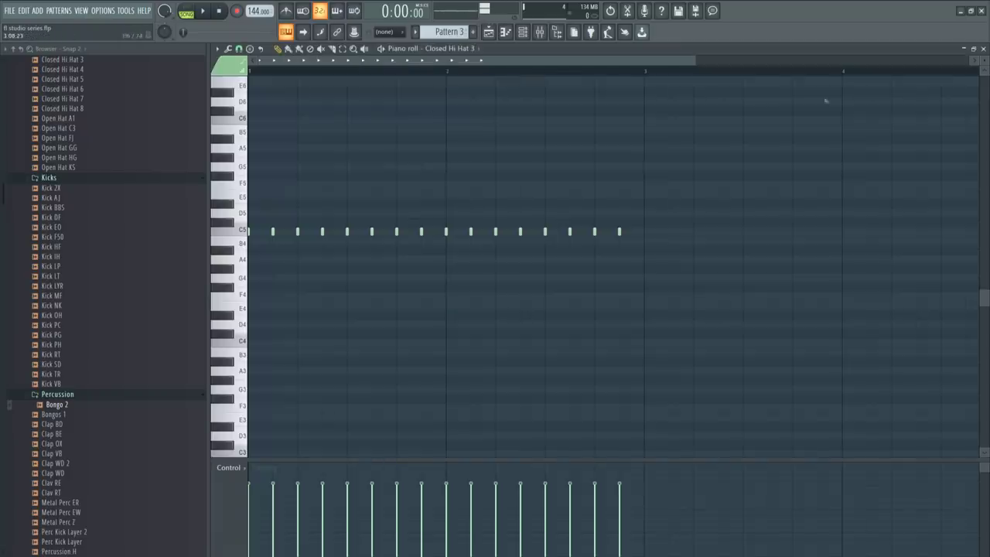
left_click(982, 48)
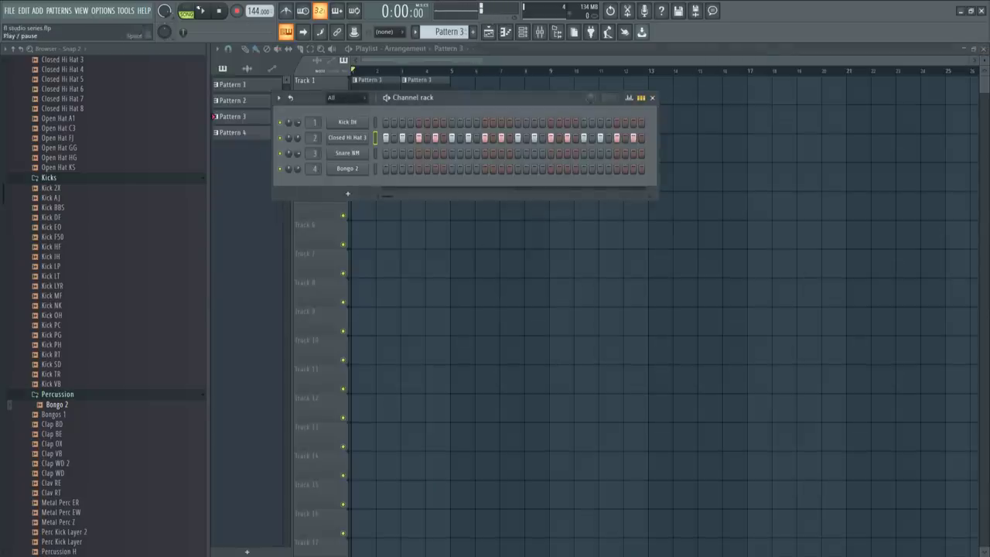
- Select bars 3 and 4 of the playlist as the playback range
left_click(187, 10)
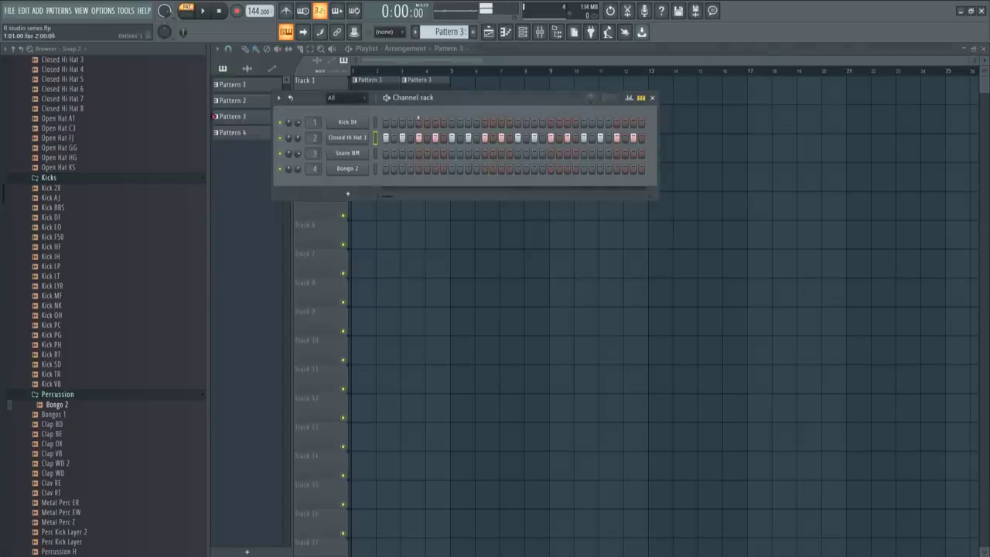
key("F6")
left_click_drag(402, 72, 450, 73)
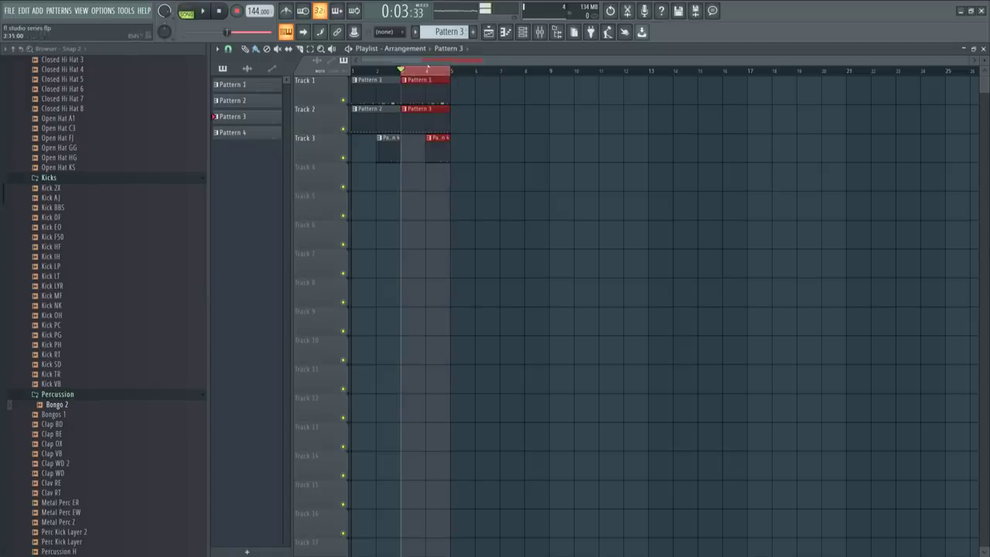
- Add a Closed Hi Hat 3 hit on step 6 of Pattern 3, remove the one on step 23 and audition the range
key("F6")
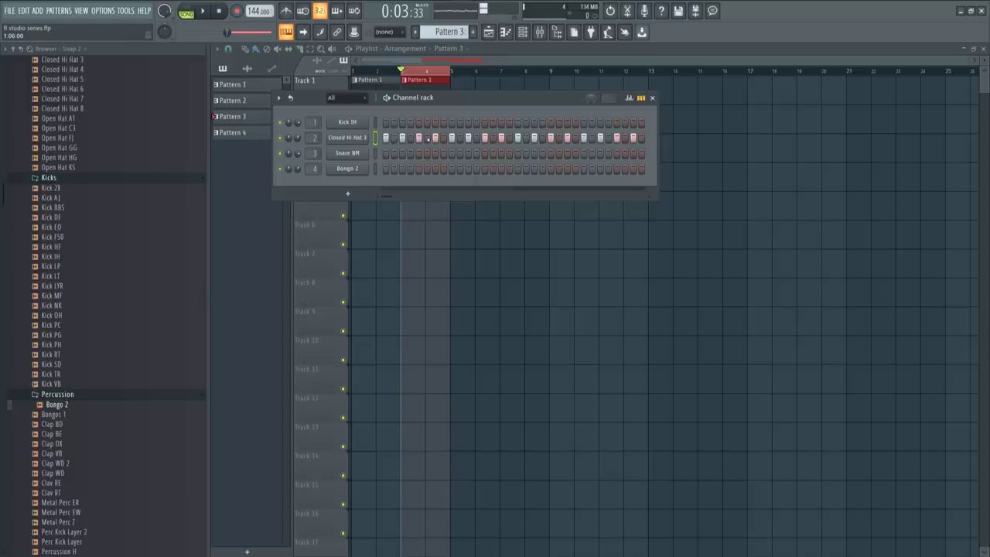
key("space")
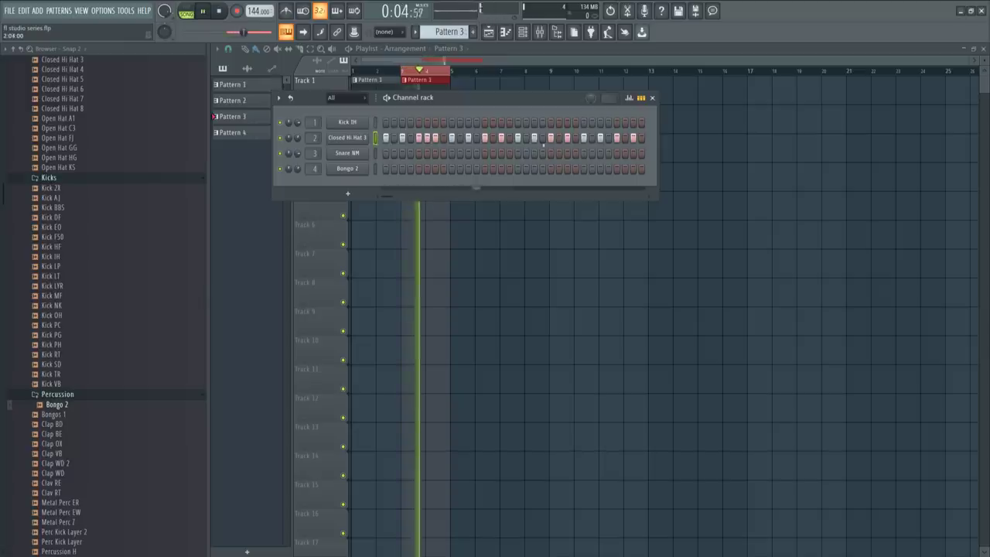
key("space")
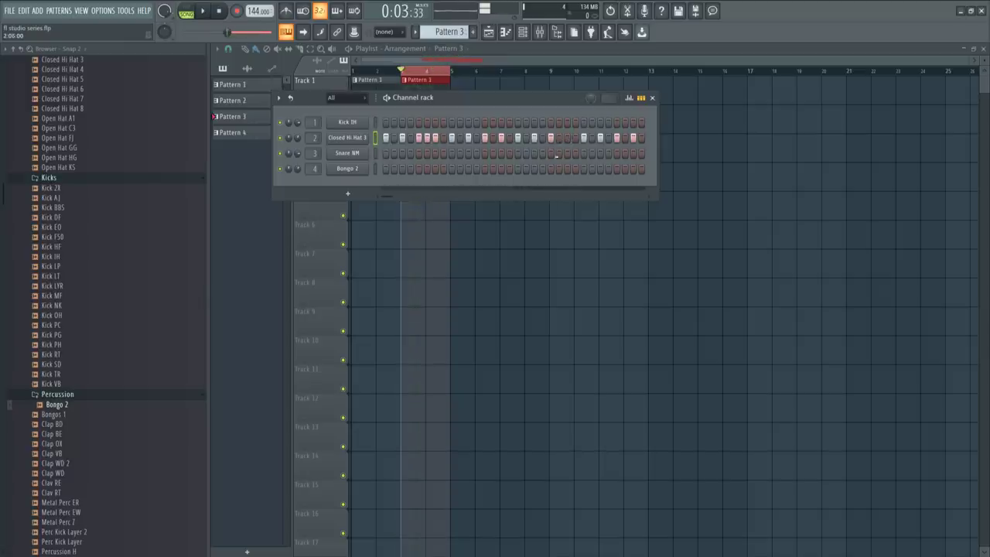
- Lengthen the Closed Hi Hat 3 note on step 21 of Pattern 3 to two steps and arpeggiate it into four short notes
right_click(357, 137)
left_click(394, 143)
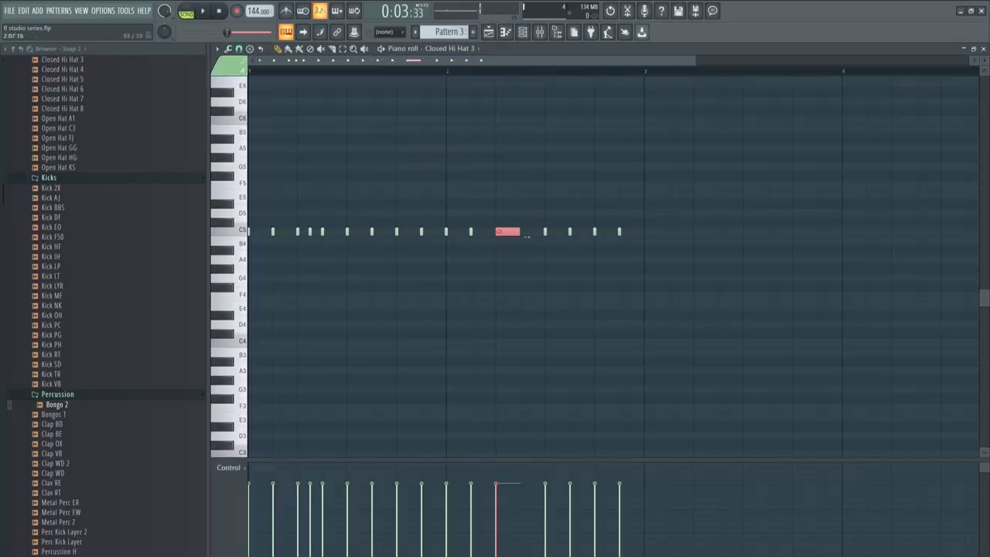
key("alt+a")
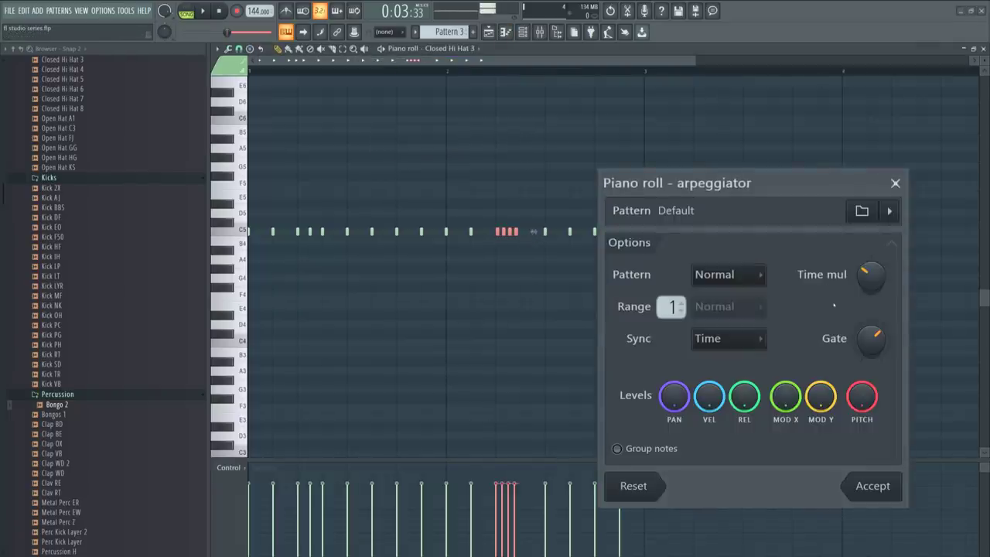
left_click(878, 496)
key("space")
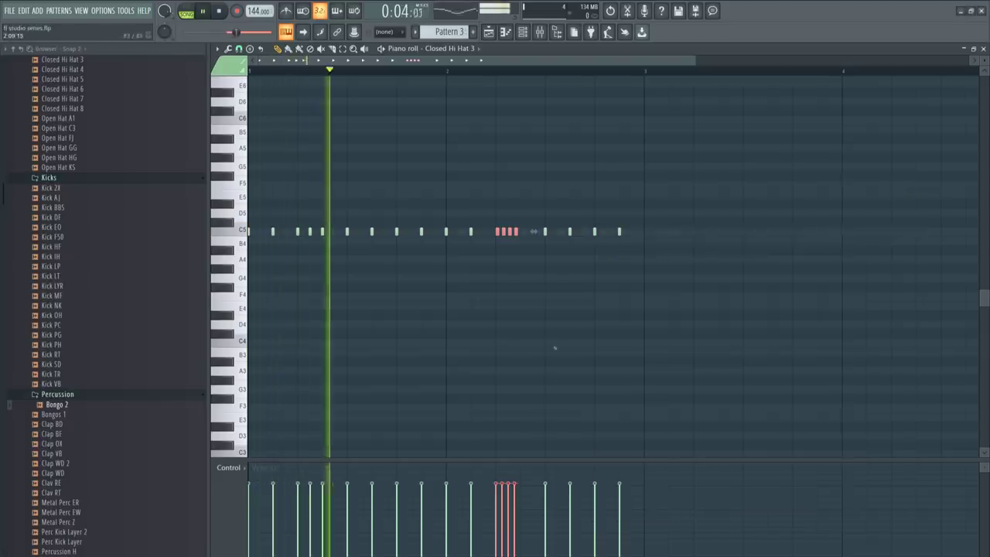
- Duplicate the four short hi-hat notes directly after themselves to form an eight-note roll, stop playback and close the piano roll
left_click(530, 242, "ctrl")
left_click_drag(525, 237, 494, 229)
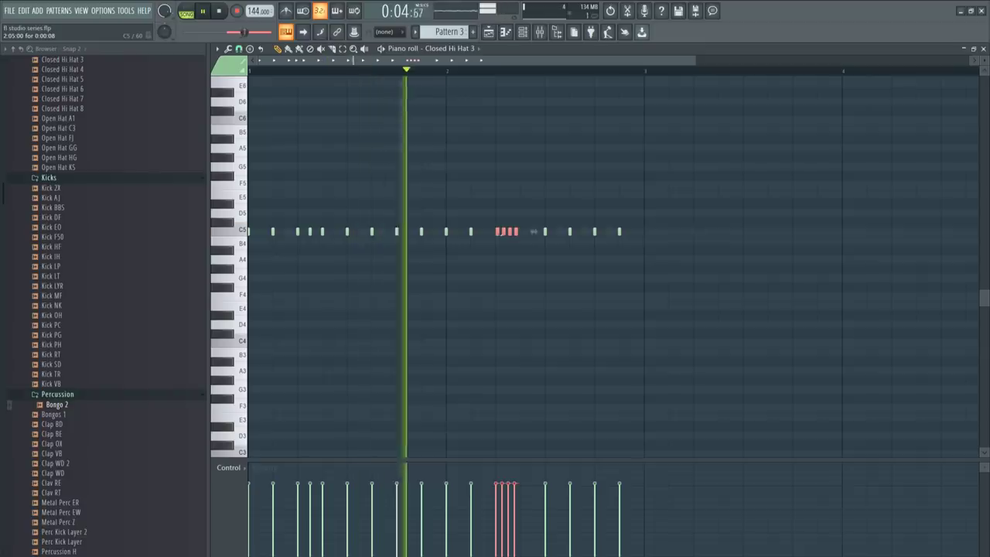
key("ctrl+b")
left_click(535, 288, "ctrl")
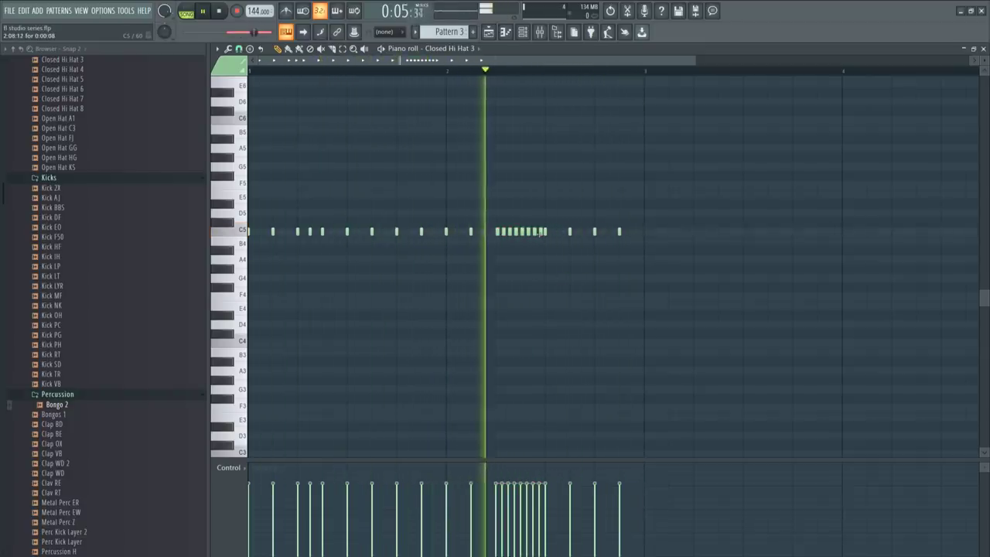
key("space")
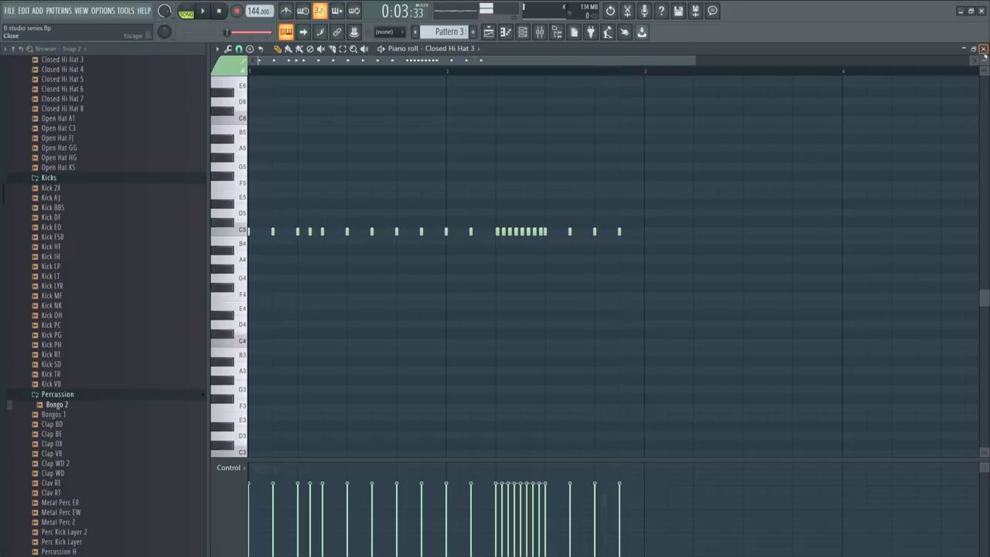
left_click(982, 49)
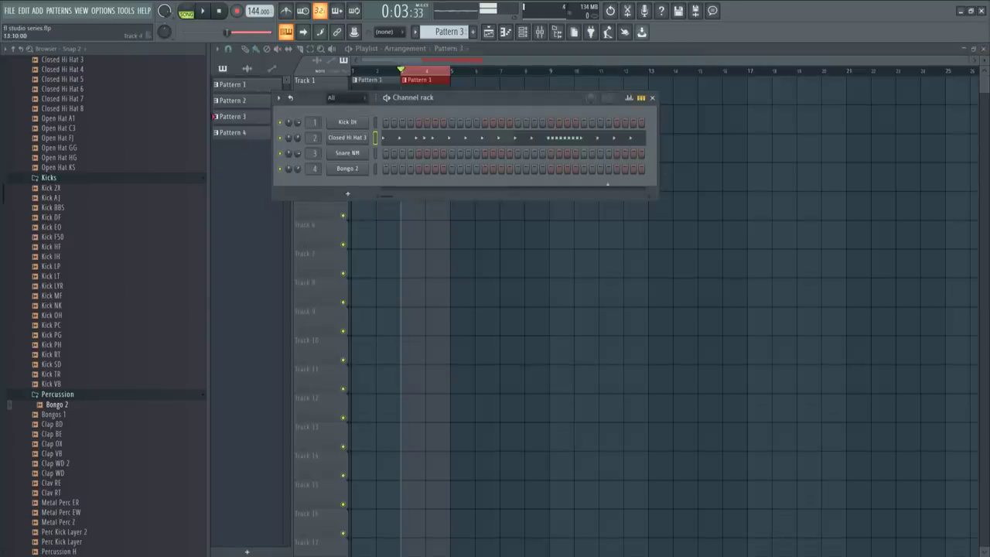
- Audition bars 3 and 4 with the hi-hat roll and hide the channel rack
key("space")
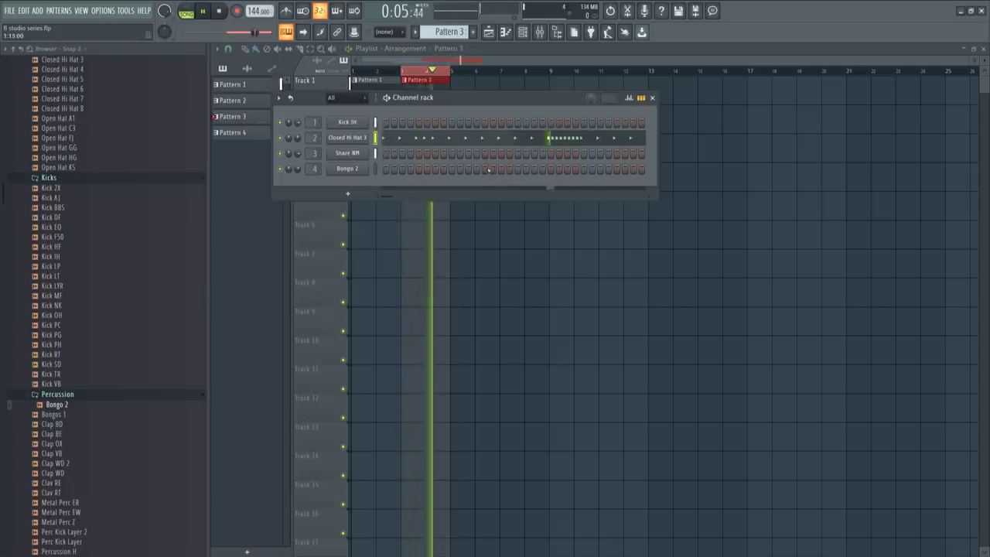
key("F6")
key("space")
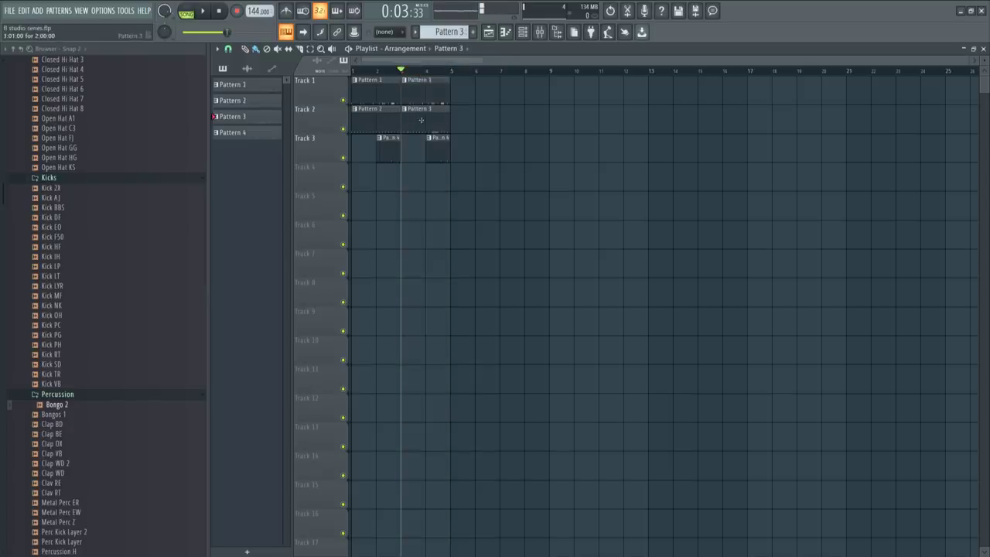
- Select all clips in bars 1 to 4 of the playlist and duplicate them to start at bar 5
left_click_drag(352, 194, 482, 76)
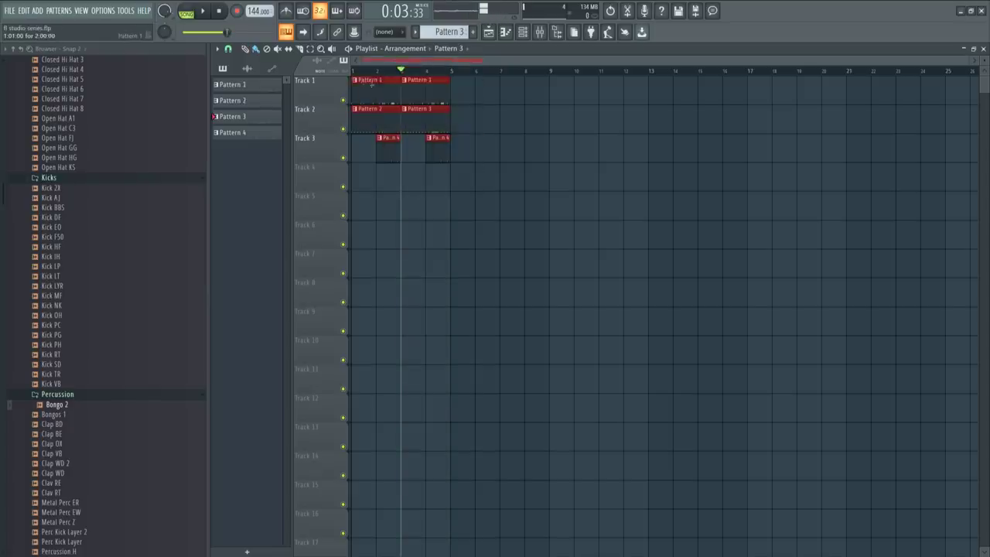
key("ctrl+b")
left_click(510, 232)
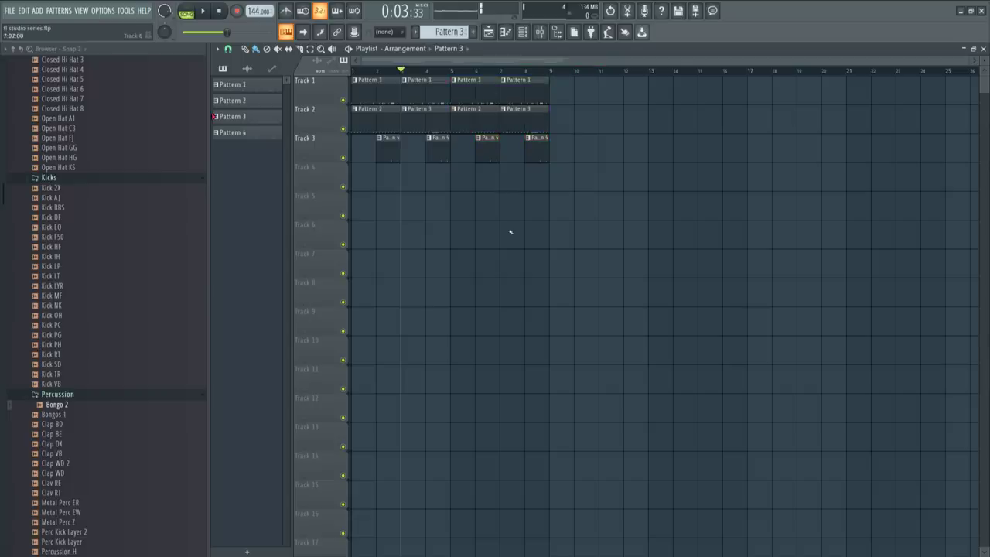
- Make the Pattern 1 clip at bar 7 unique and select bars 7 and 8 as the playback range
left_click(510, 80)
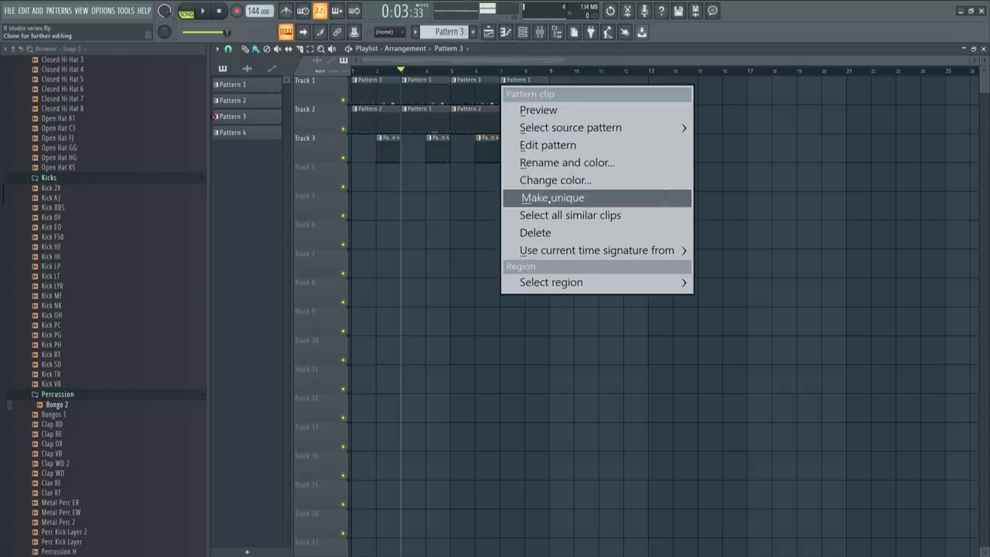
left_click(550, 199)
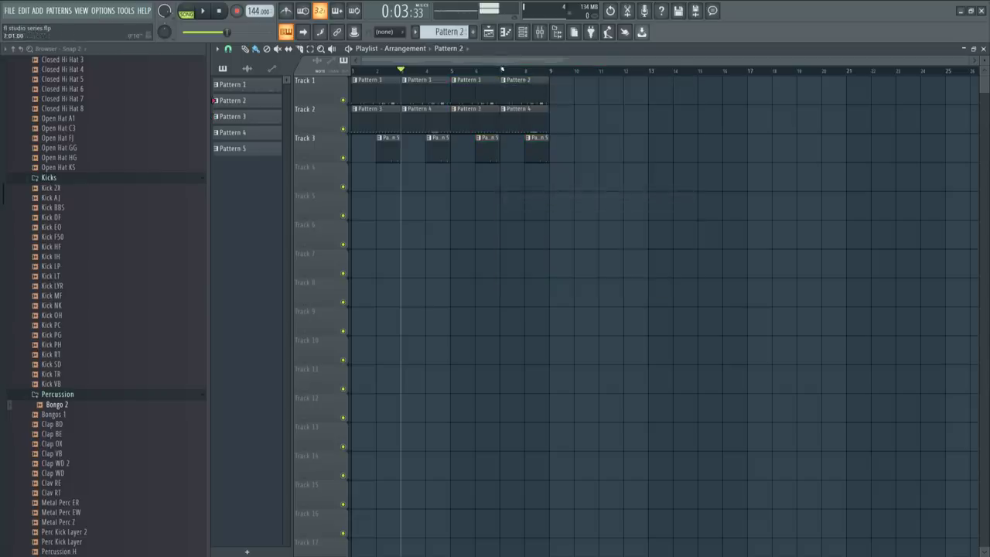
left_click_drag(502, 69, 549, 69)
- Add Kick IH hits on steps 13, 19 and 31 of Pattern 2 while auditioning bars 7 and 8
double_click(532, 83)
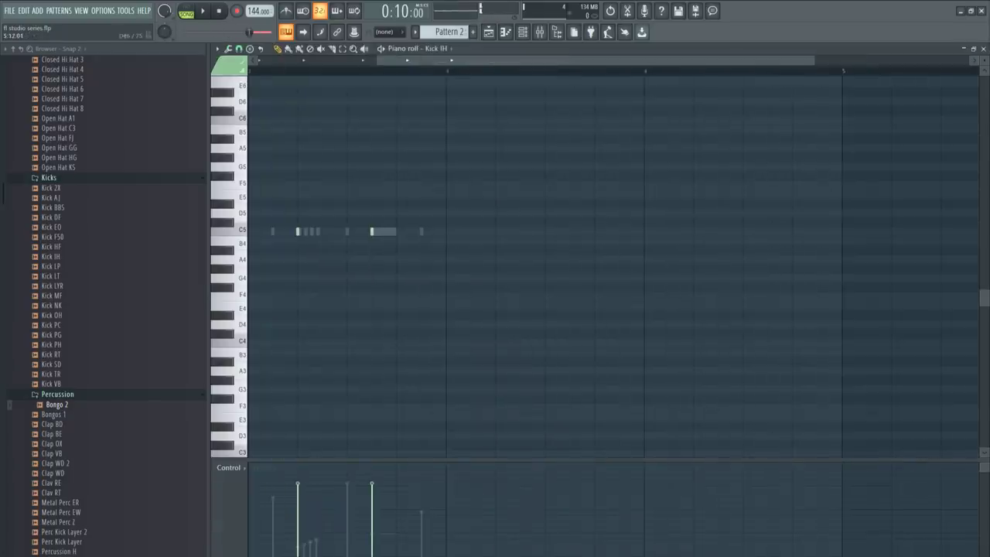
left_click(983, 48)
key("space")
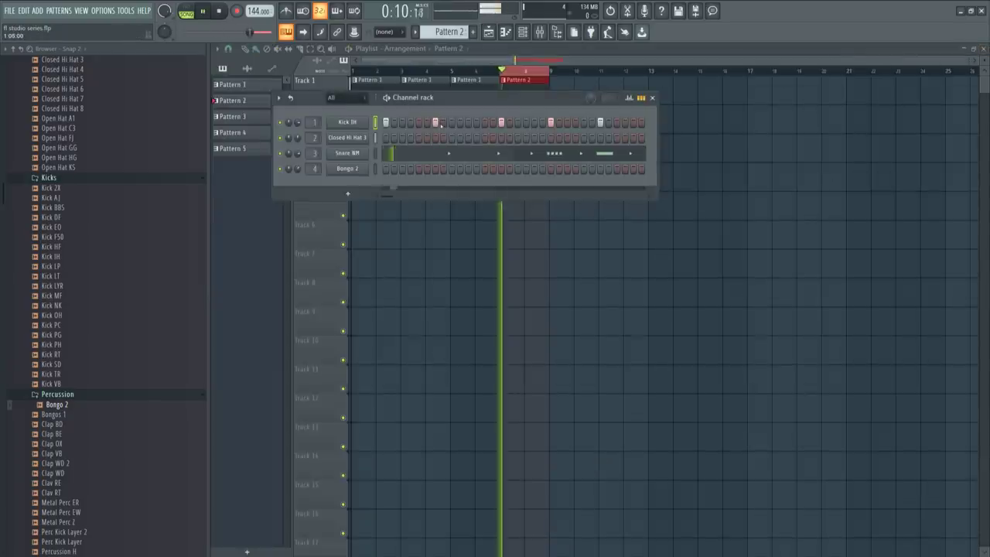
key("space")
left_click(539, 31)
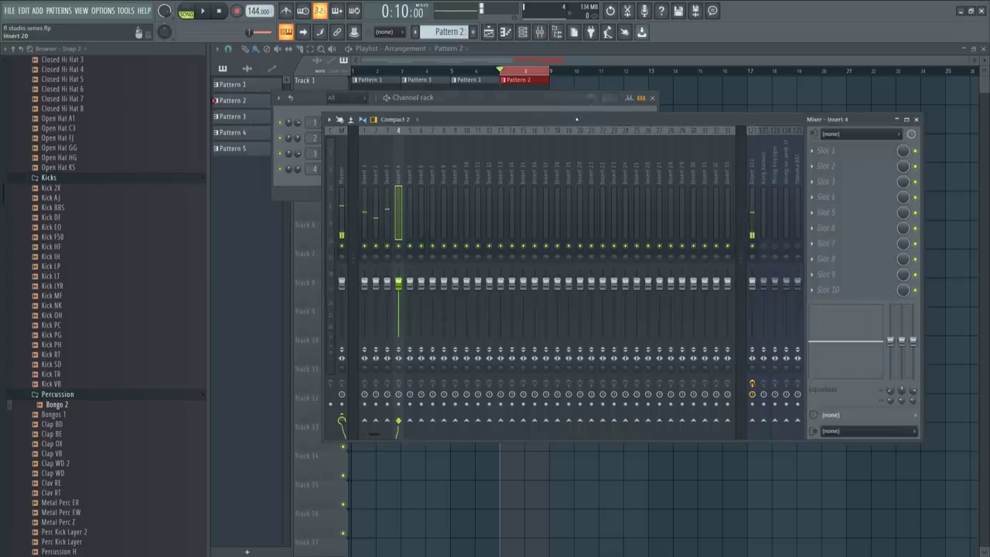
left_click(555, 108)
key("space")
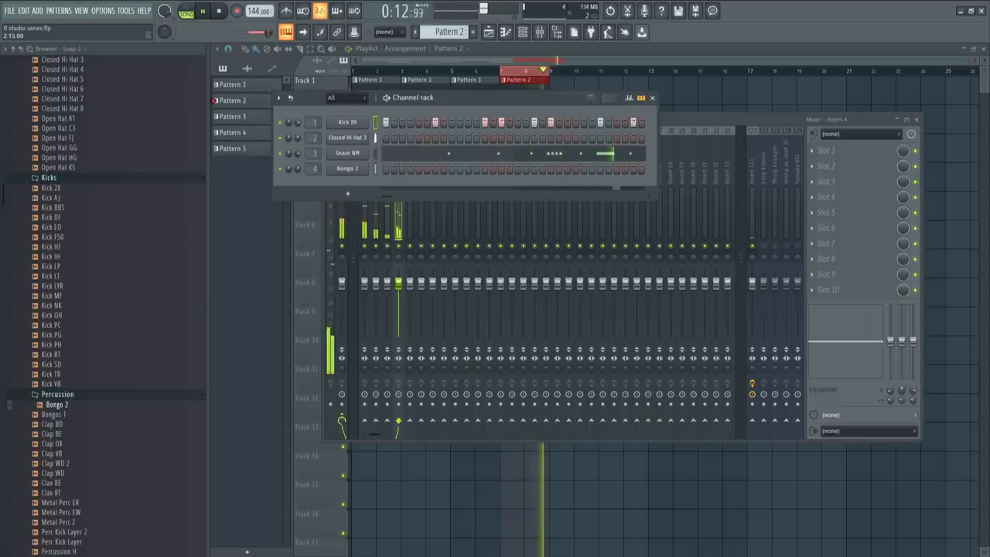
- Audition bars 7 and 8 with the mixer's Insert 121 muted and view the Bongo 2 channel's volume envelope settings
left_click(752, 246)
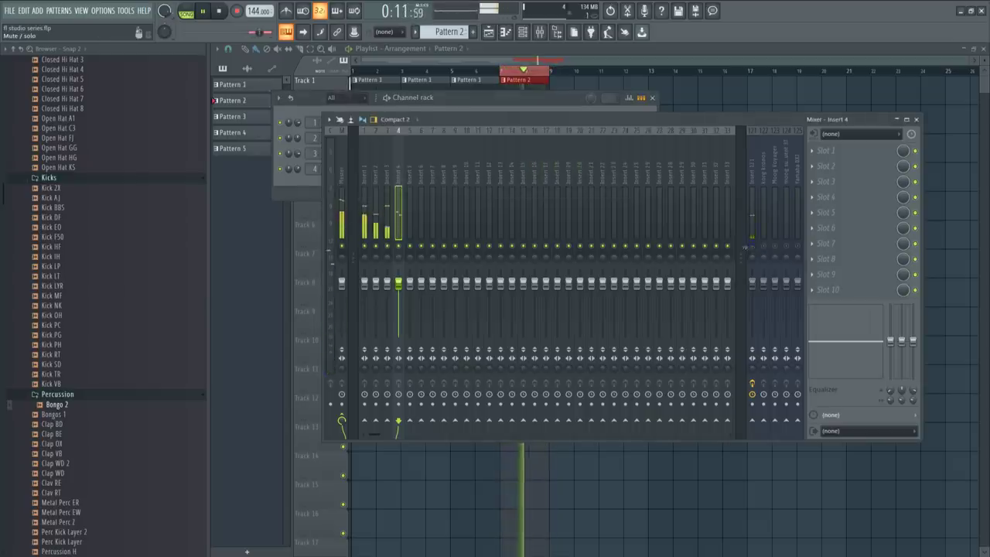
left_click(552, 108)
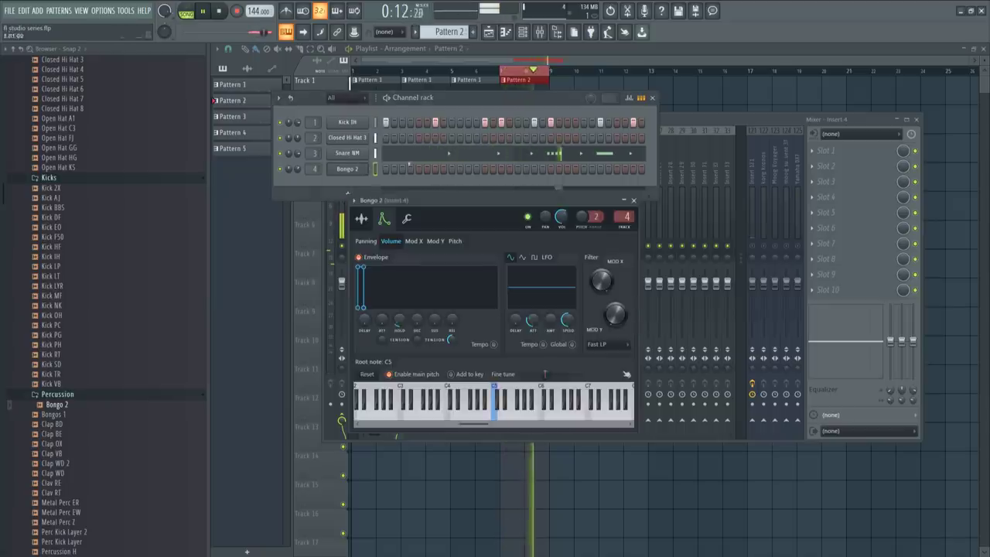
left_click(348, 167)
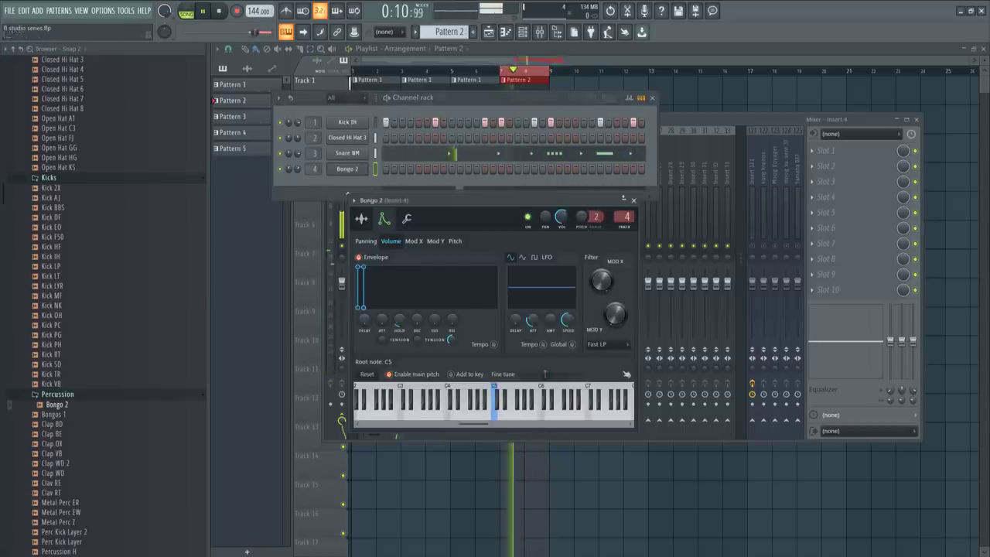
left_click(755, 247)
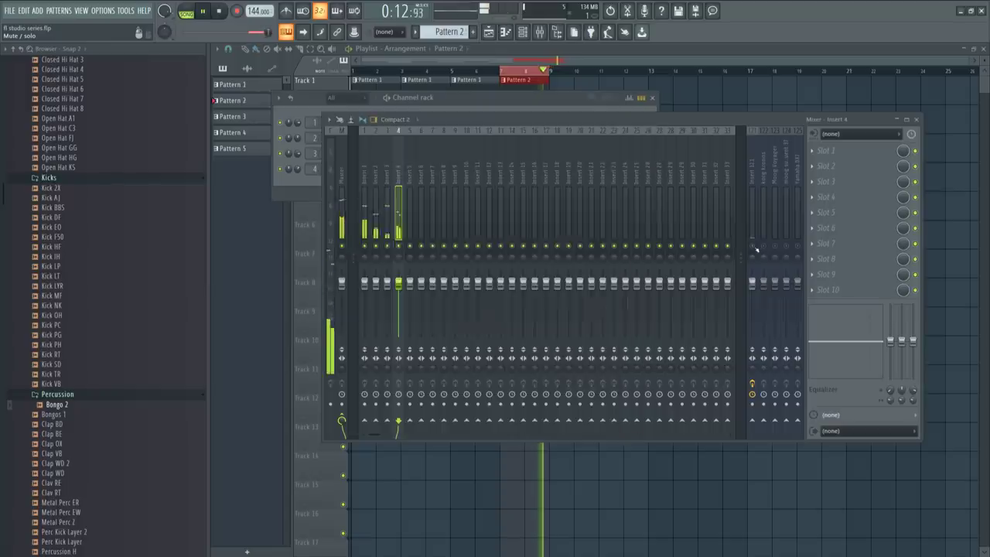
- Stop playback, close the open windows and clear the playback range over bars 7 and 8
key("space")
key("F12")
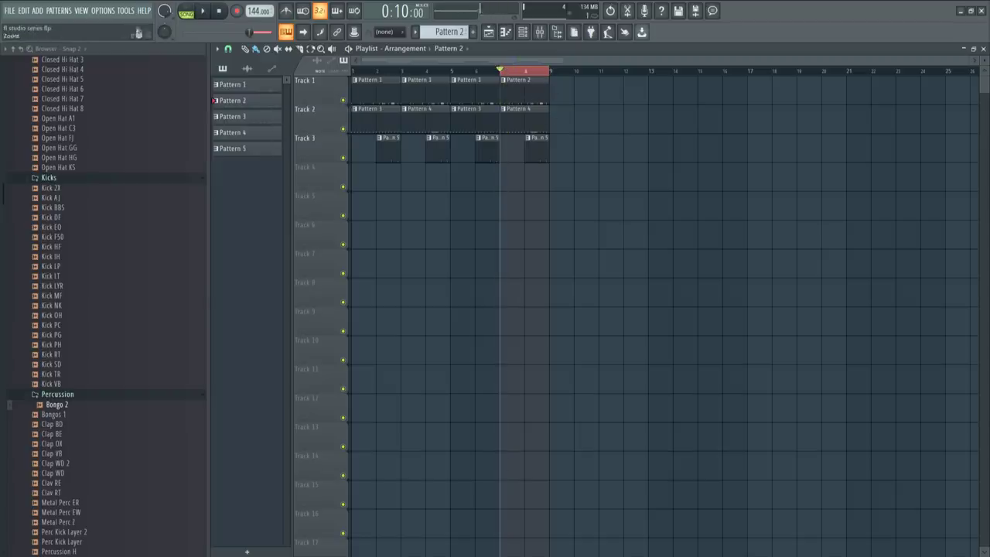
key("ctrl+d")
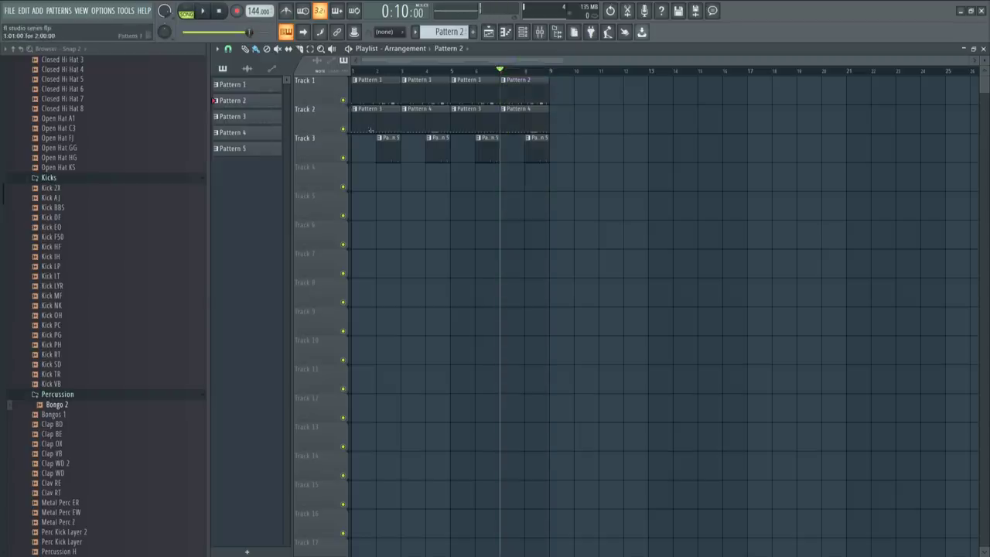
left_click(379, 121, "ctrl")
left_click(427, 124, "ctrl")
left_click(476, 121, "ctrl")
left_click(526, 118, "ctrl")
left_click(392, 93, "ctrl")
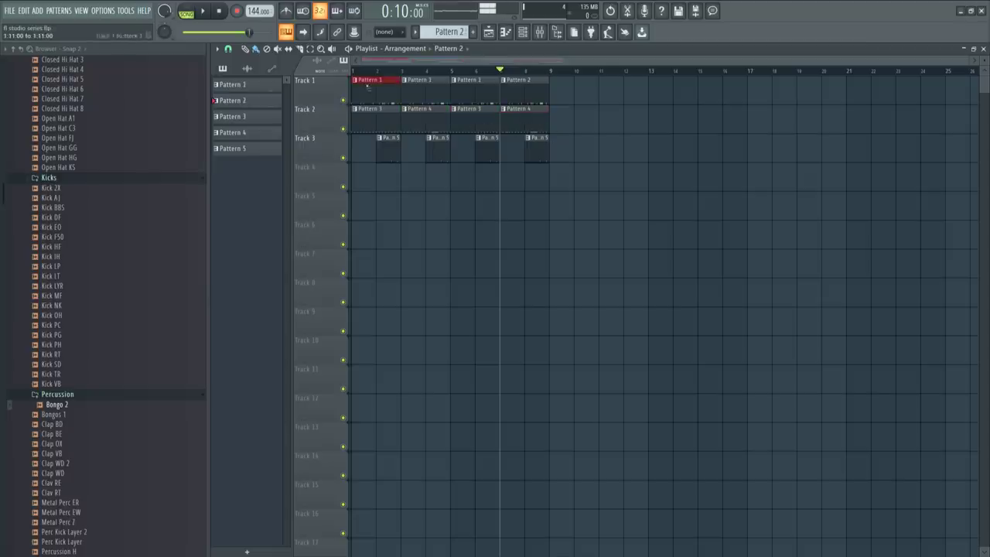
left_click(427, 91, "ctrl")
left_click(476, 91, "ctrl")
left_click(540, 88, "ctrl")
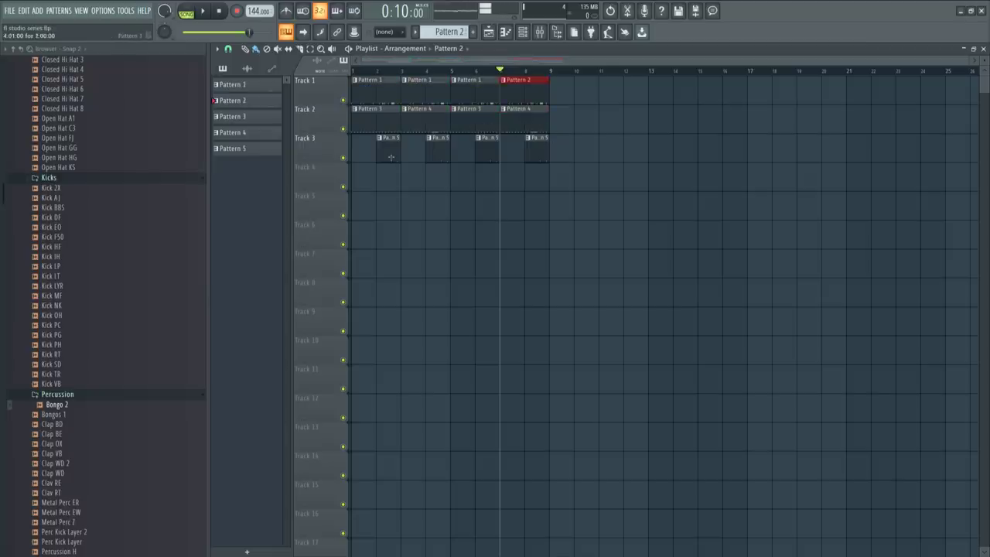
left_click(519, 213, "ctrl")
- Mute the mixer's Insert 121 and play the full eight-bar arrangement from the start
key("space")
left_click(221, 11)
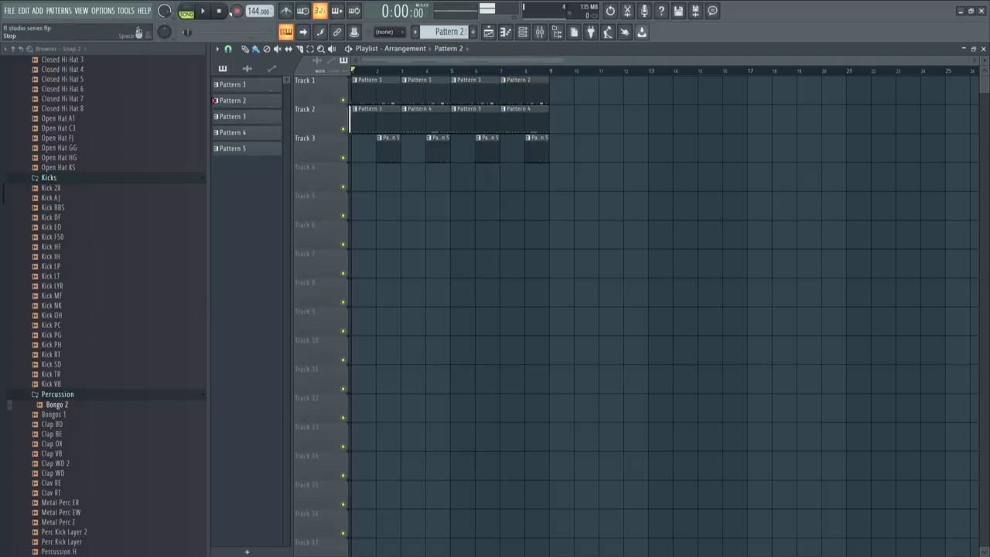
left_click(539, 32)
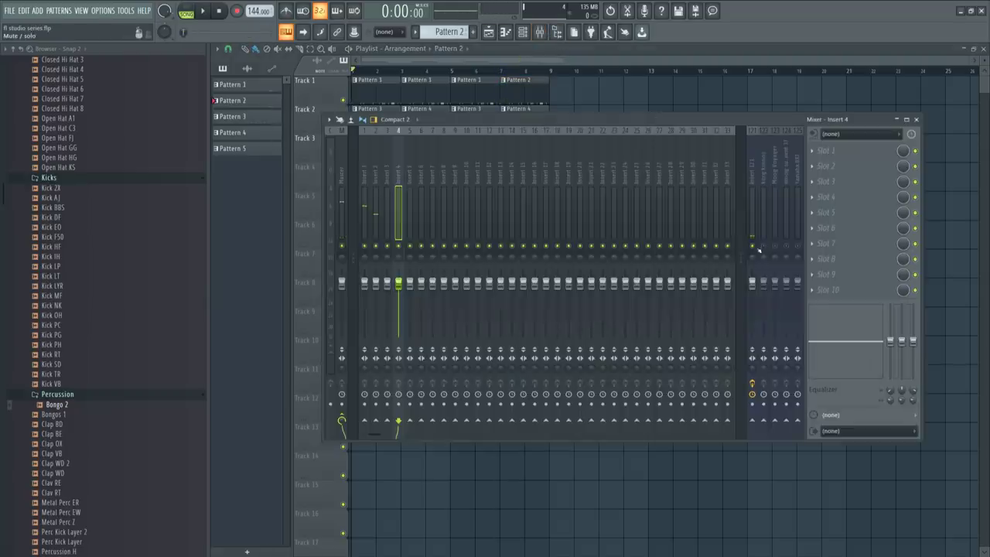
key("space")
right_click(946, 221)
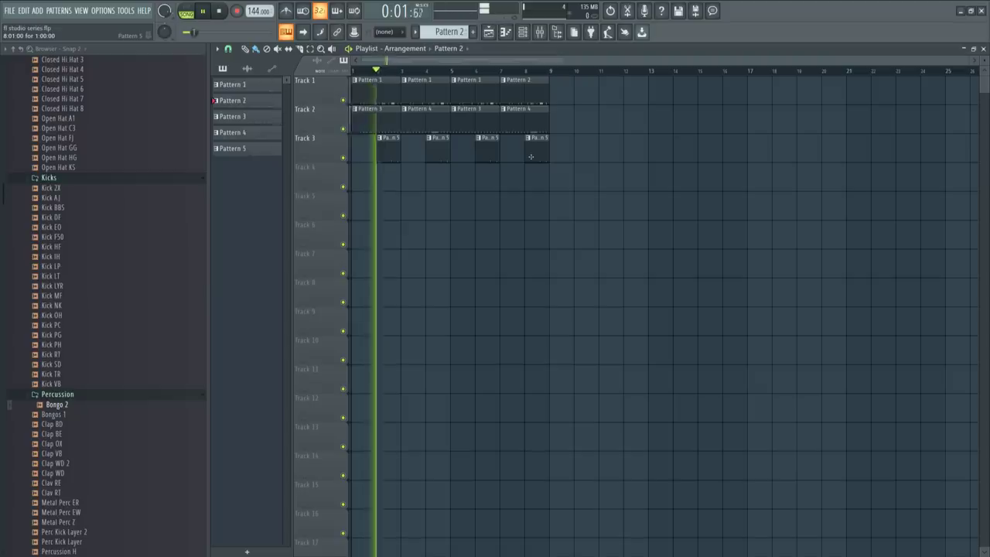
left_click(539, 32)
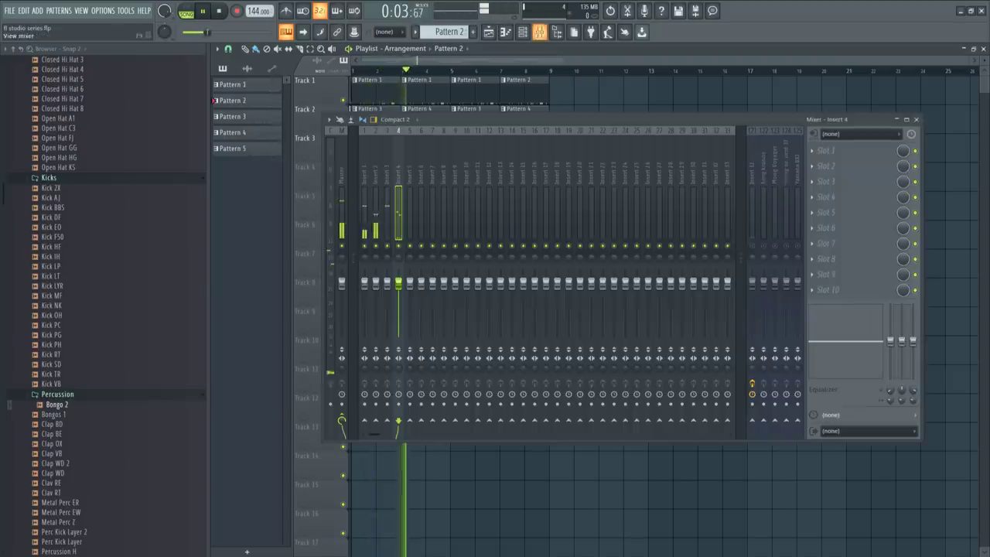
key("F9")
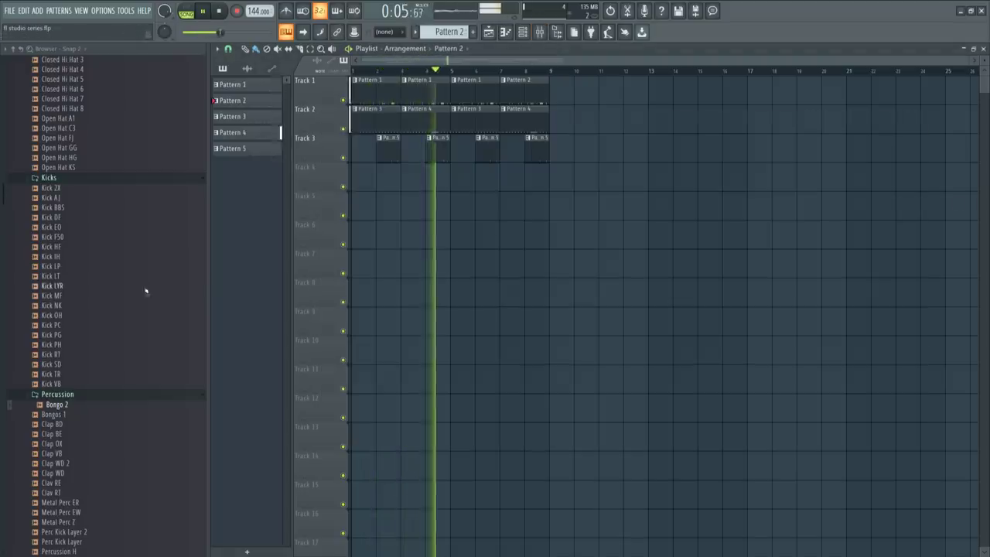
- Preview the Noise SP sample from the FX folder of X Drums and stop playback
scroll(146, 291, "up", 5)
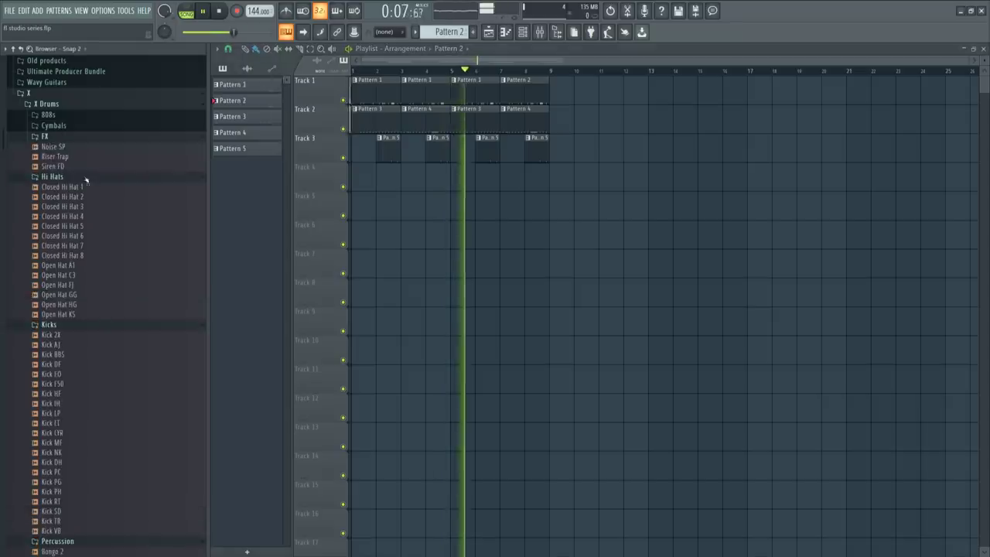
left_click(62, 147)
key("space")
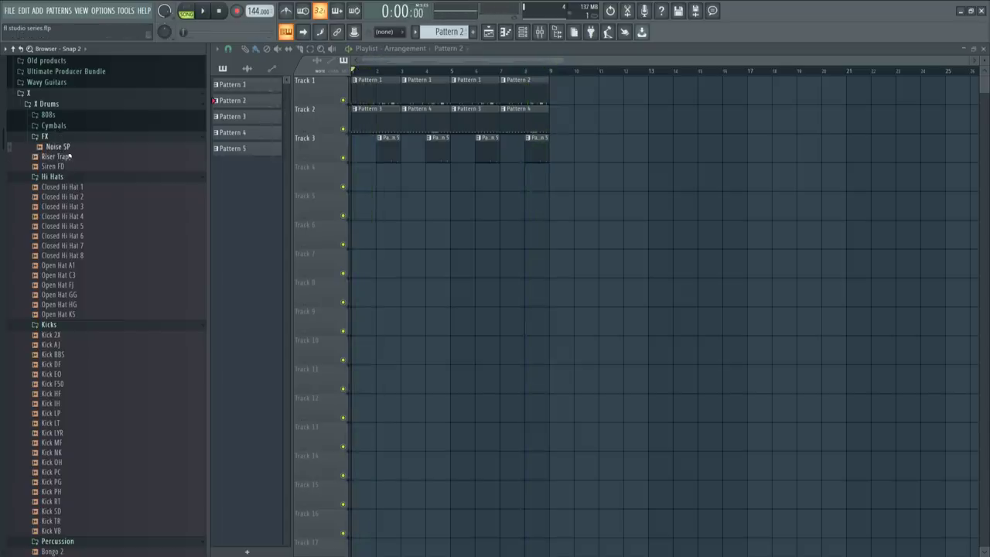
- Place the Noise SP sample as an audio clip on Track 4 at bar 7 and show the channel rack
right_click(65, 152)
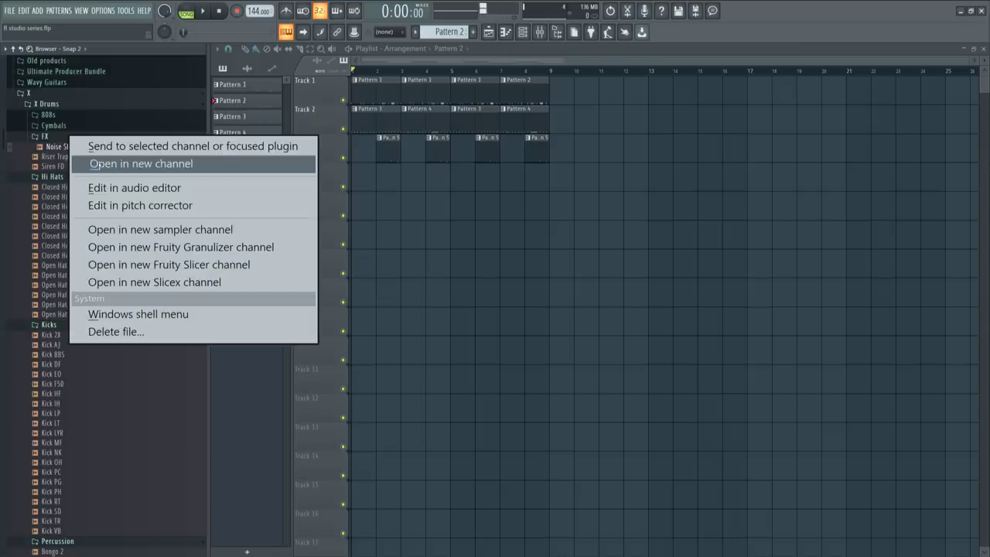
left_click(100, 162)
left_click_drag(48, 150, 503, 177)
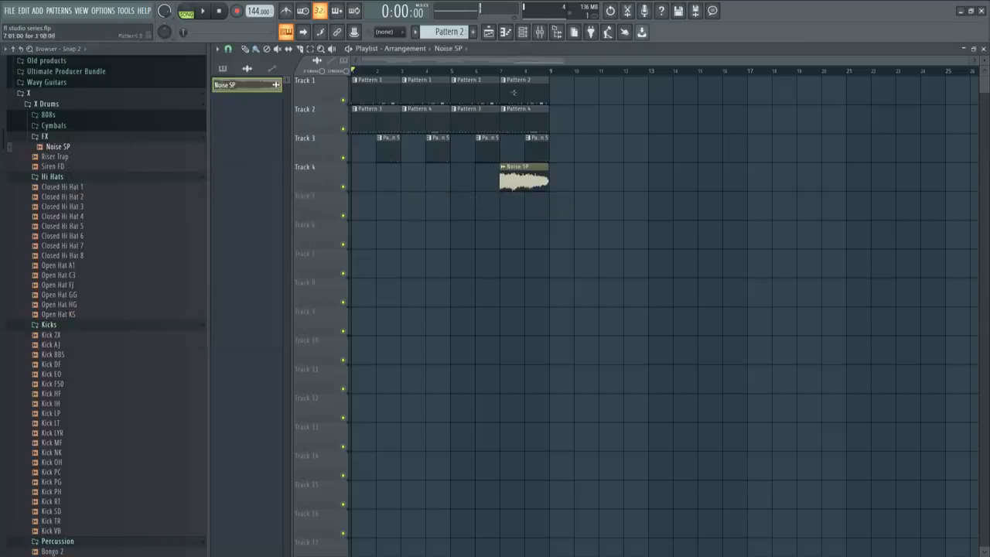
left_click(523, 32)
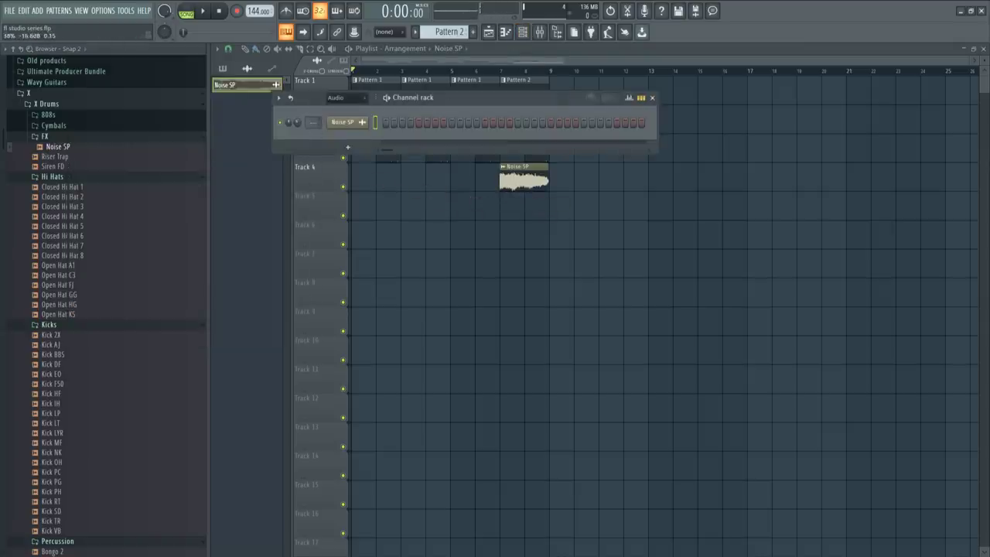
- Reverse the Noise SP clip at bar 7 on Track 4 and close its channel settings
left_click(526, 180)
left_click(503, 168)
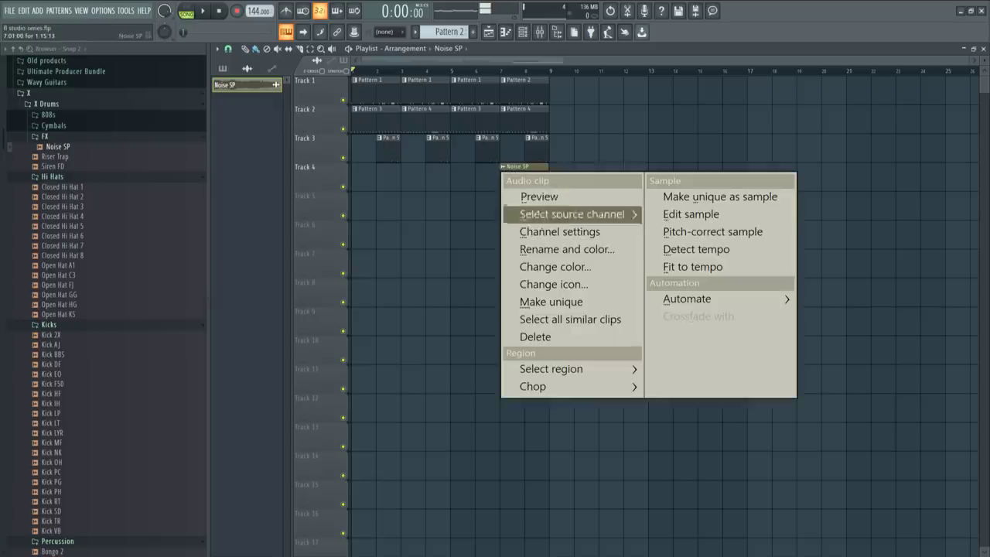
left_click(531, 230)
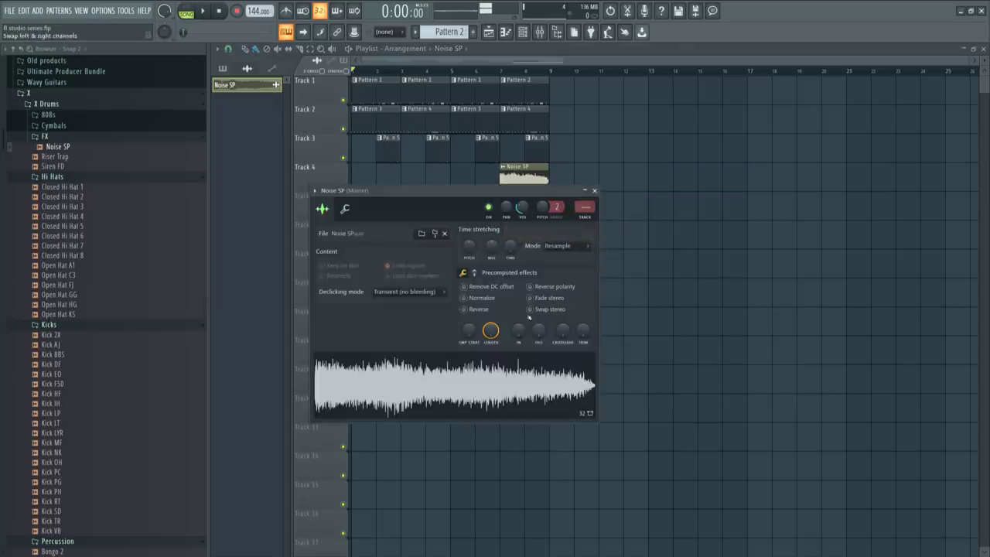
left_click(465, 310)
left_click(595, 191)
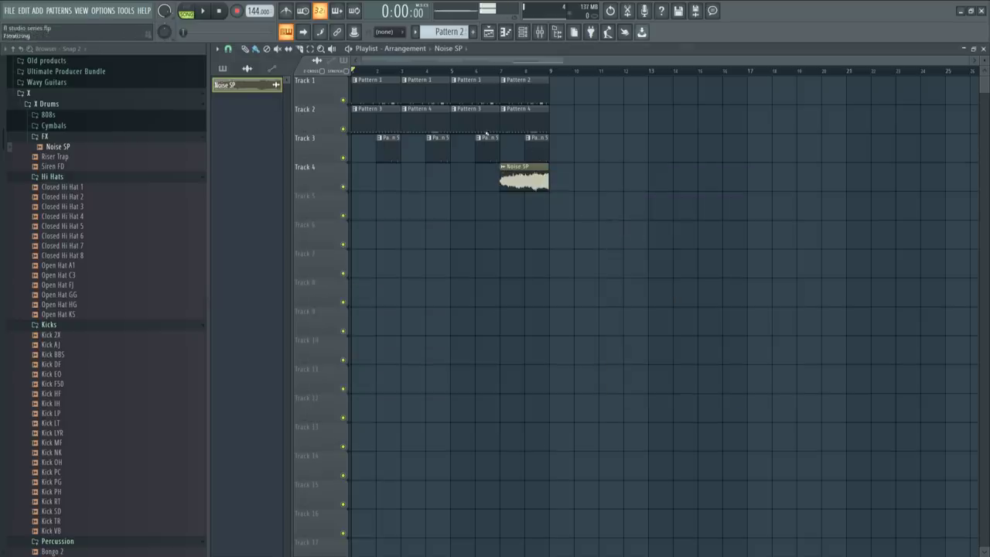
- Play the arrangement from bar 7 with the channel rack open, stop playback and hide the rack
left_click(523, 32)
right_click(492, 171)
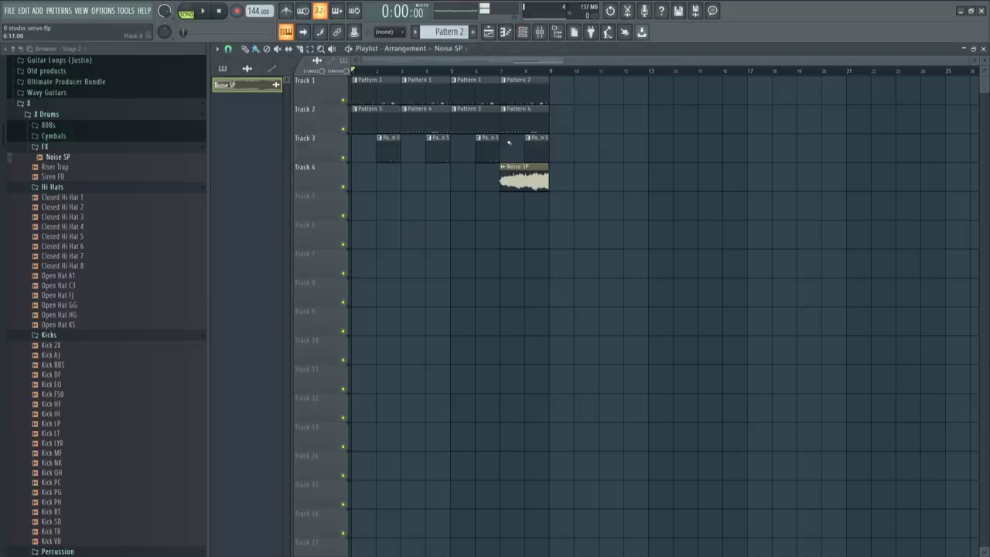
left_click(500, 70)
left_click(521, 32)
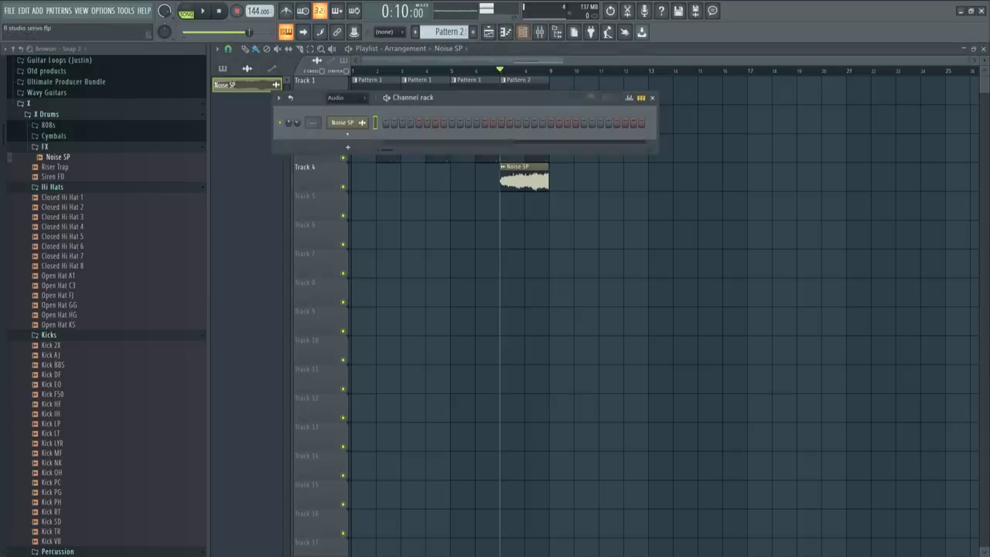
key("space")
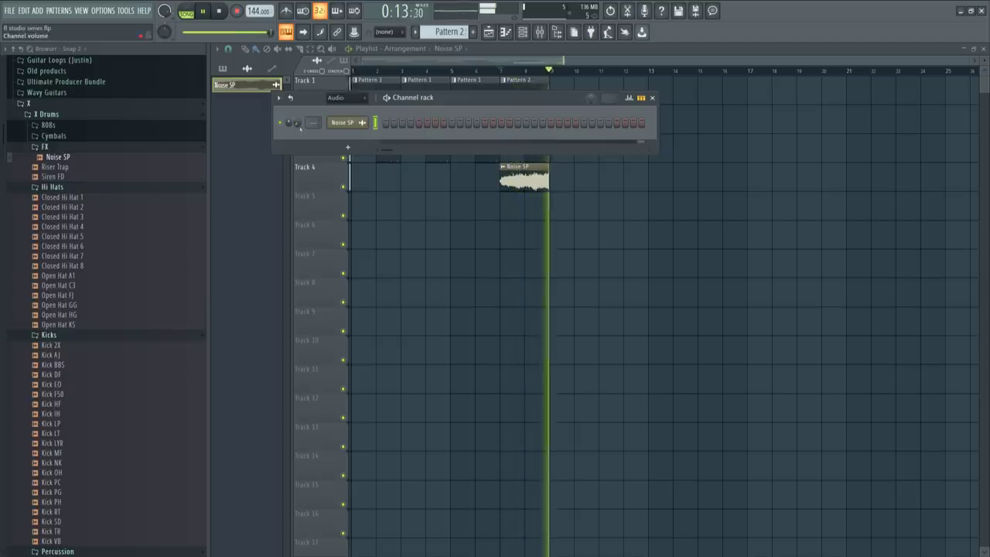
key("space")
key("F6")
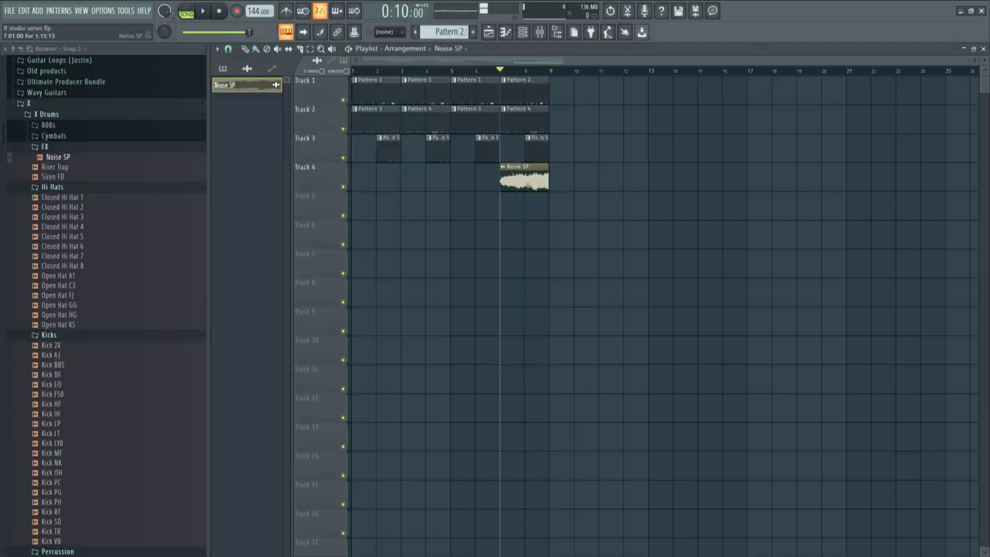
- Place a unique copy of Noise SP at bar 1 on Track 4 and turn off its Reverse effect
right_click(354, 172)
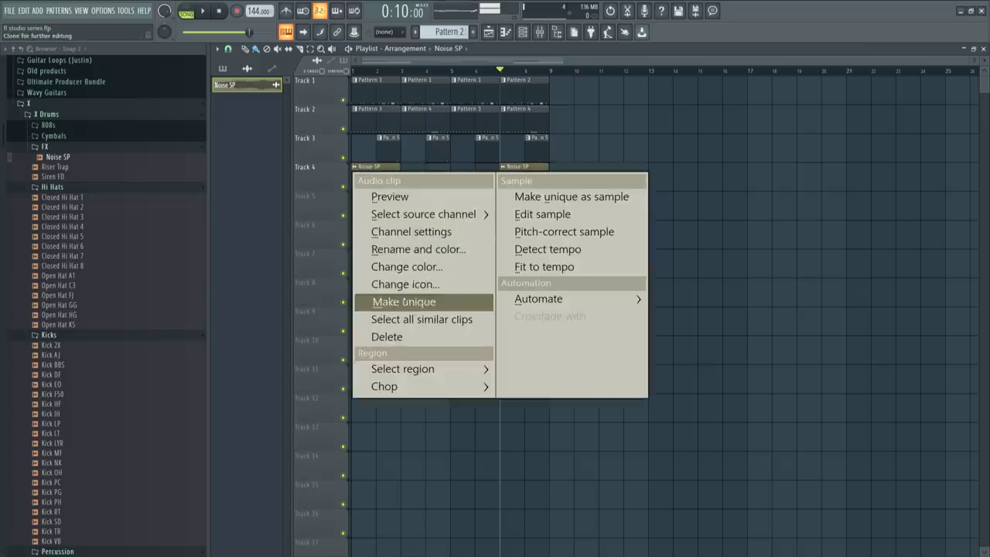
left_click(402, 301)
right_click(354, 172)
left_click(410, 231)
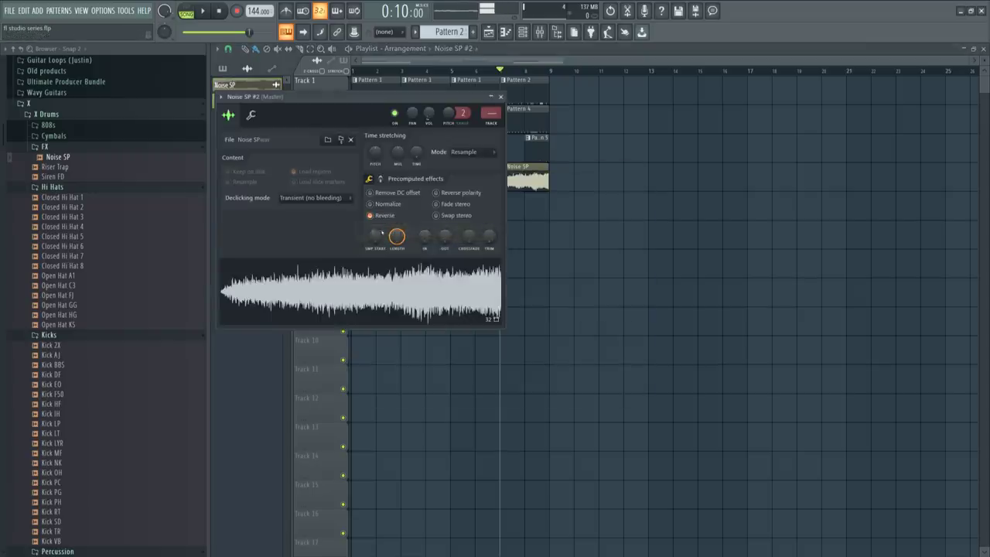
left_click(383, 215)
left_click(501, 96)
- Play the arrangement from bar 7 through the loop back into the Noise SP #2 clip at bar 1
key("space")
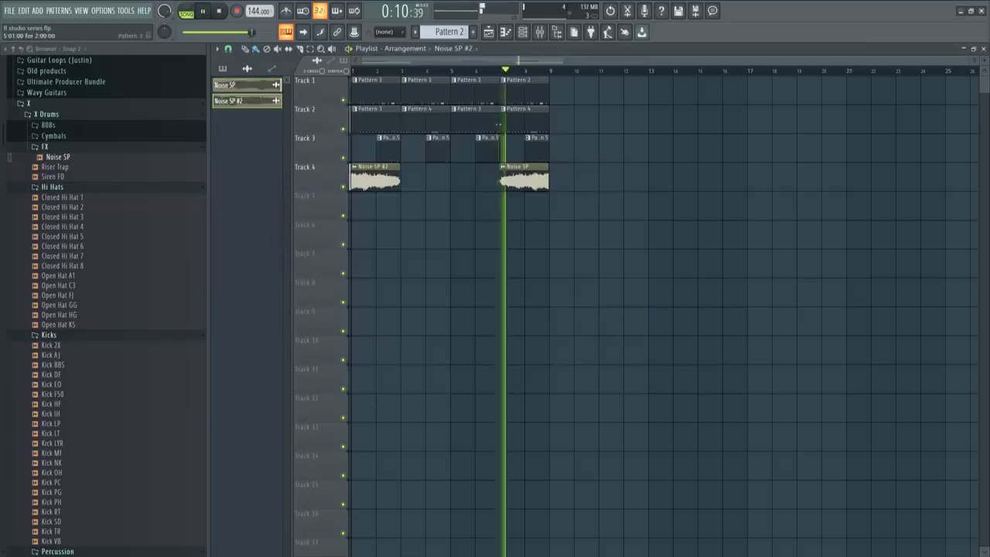
key("F6")
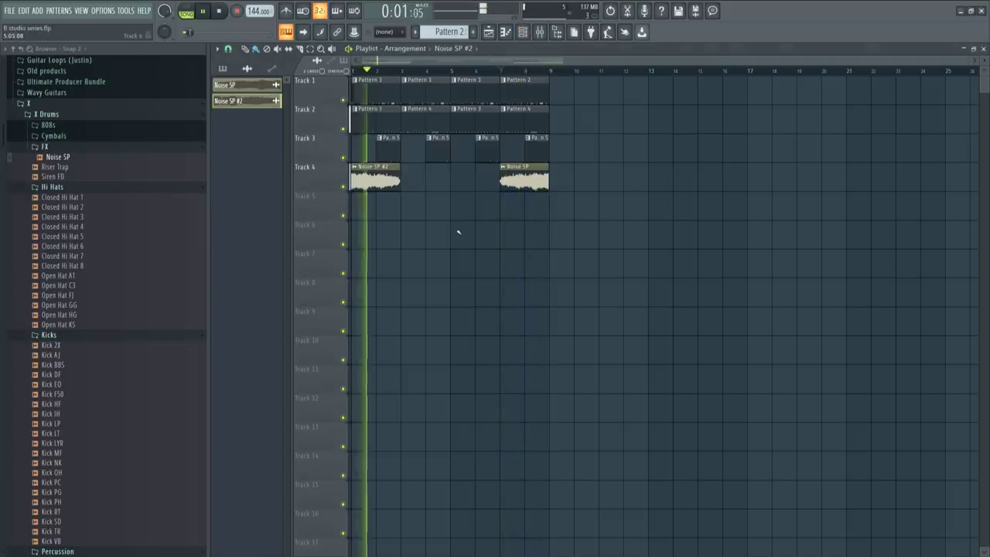
key("F6")
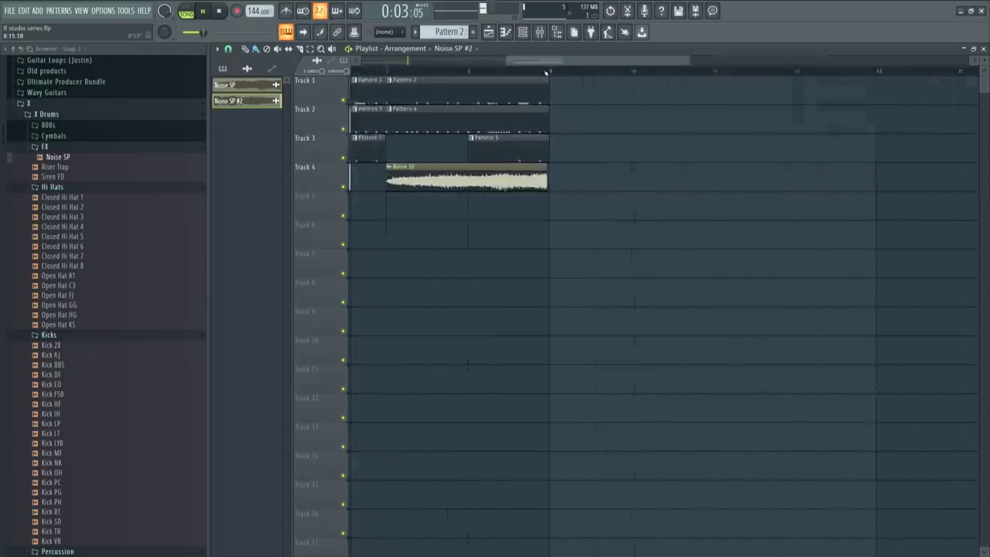
- Move the reversed Noise SP clip slightly so it ends exactly at bar 9, and play the arrangement
left_click_drag(546, 61, 533, 61)
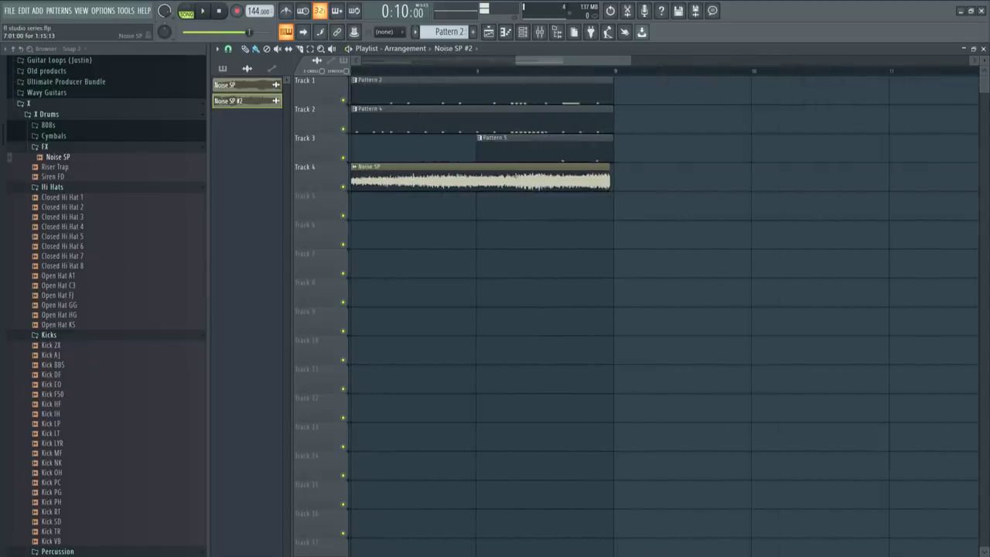
left_click_drag(516, 177, 521, 179)
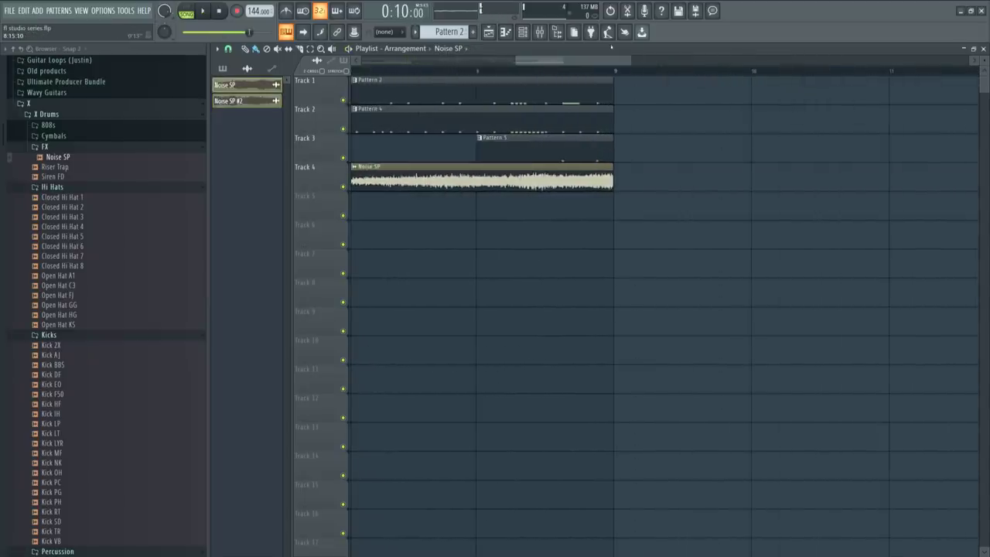
left_click_drag(609, 60, 598, 60)
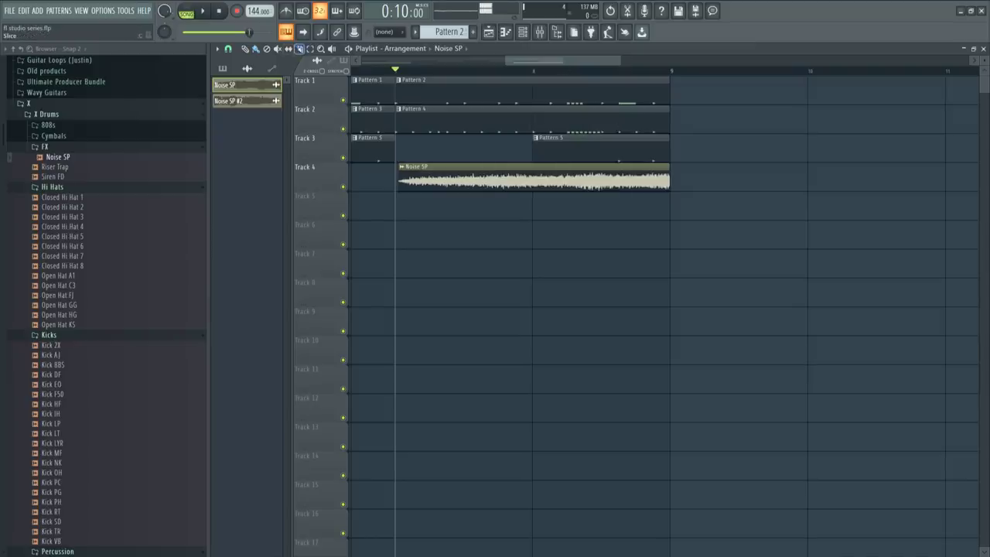
left_click_drag(405, 70, 312, 51)
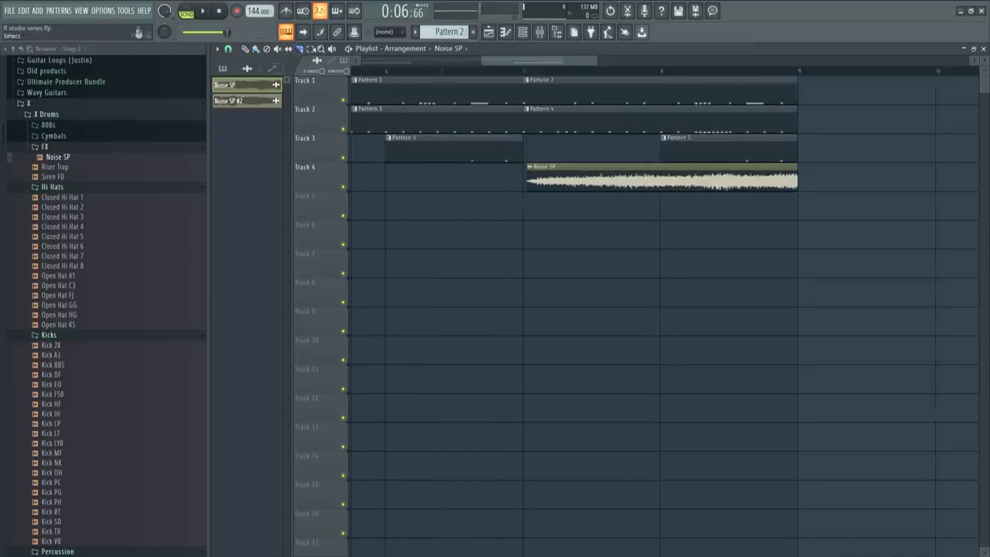
scroll(451, 73, "down", 5)
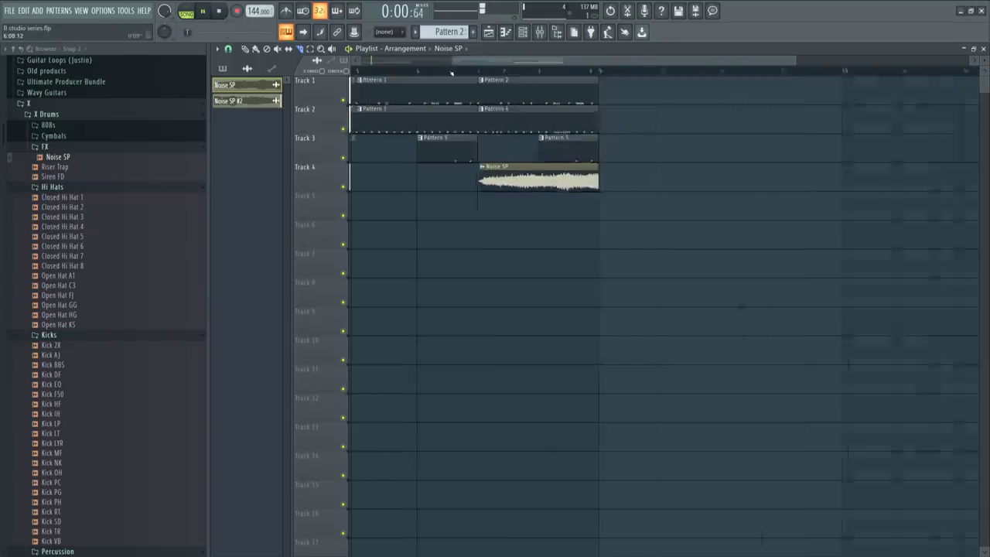
key("space")
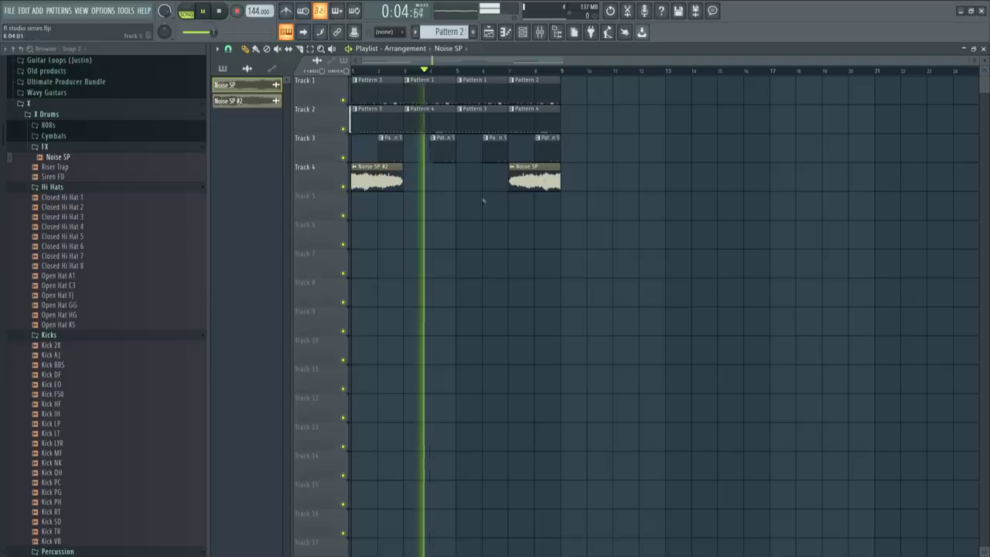
- Duplicate the patterns on Tracks 1 to 3 into bars 9 to 16 and move Noise SP #2 to bar 9
left_click_drag(411, 190, 615, 87)
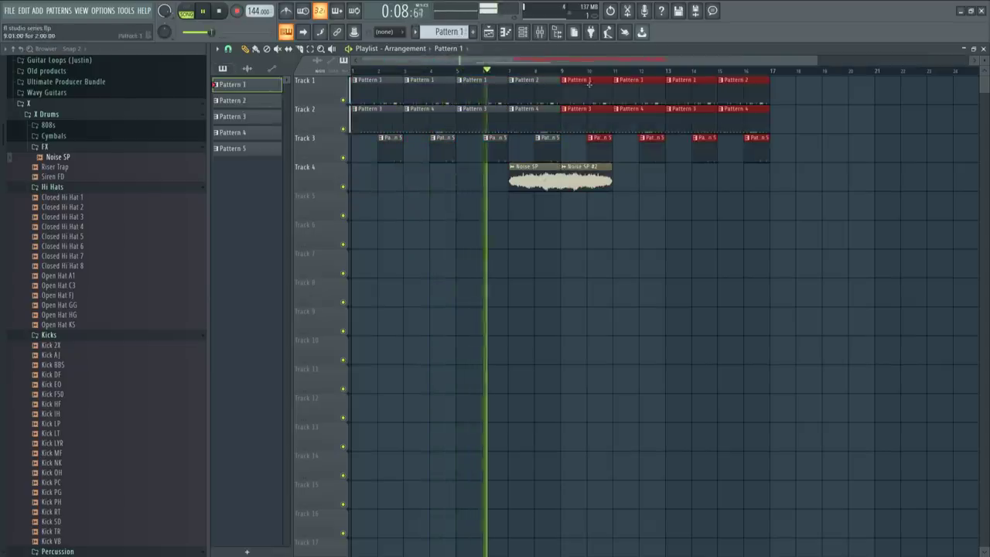
key("space")
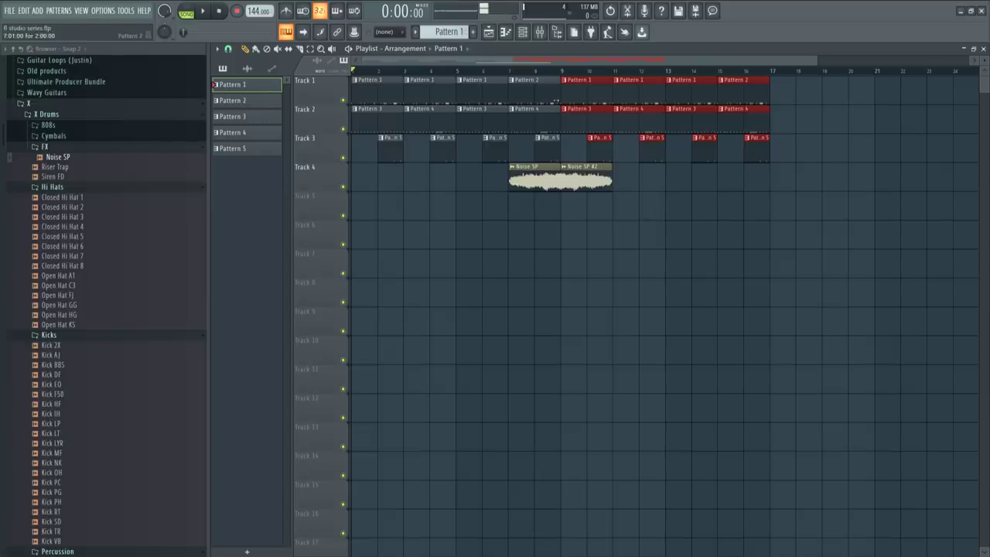
- Trim the end of the Pattern 2 clip in bar 8 on Track 1 and play from bar 7
left_click(548, 91)
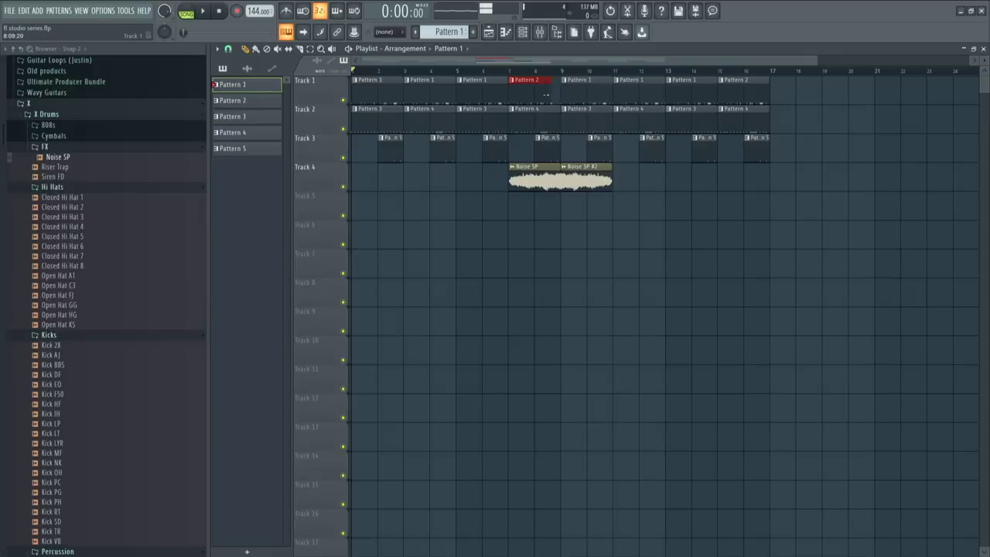
left_click(515, 72)
key("space")
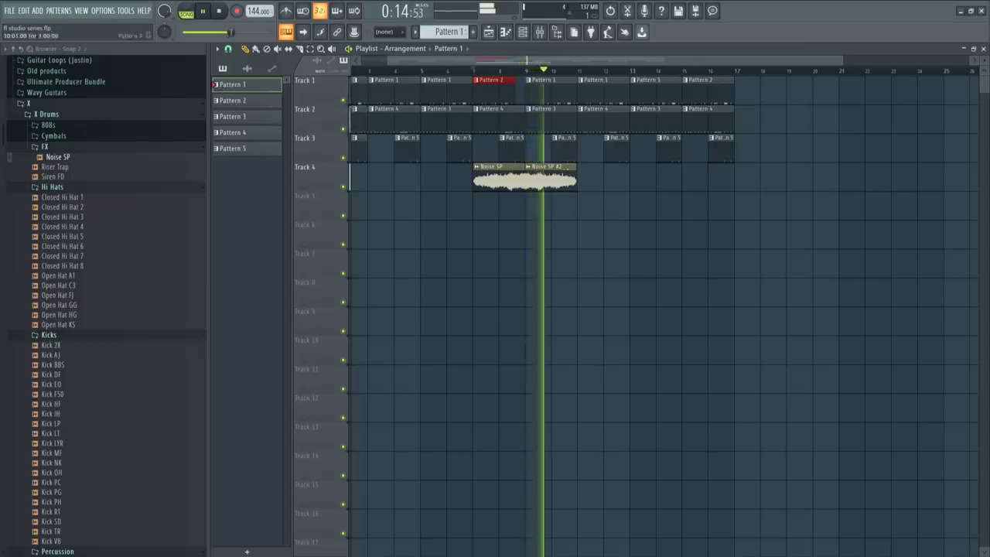
scroll(529, 71, "down", 2)
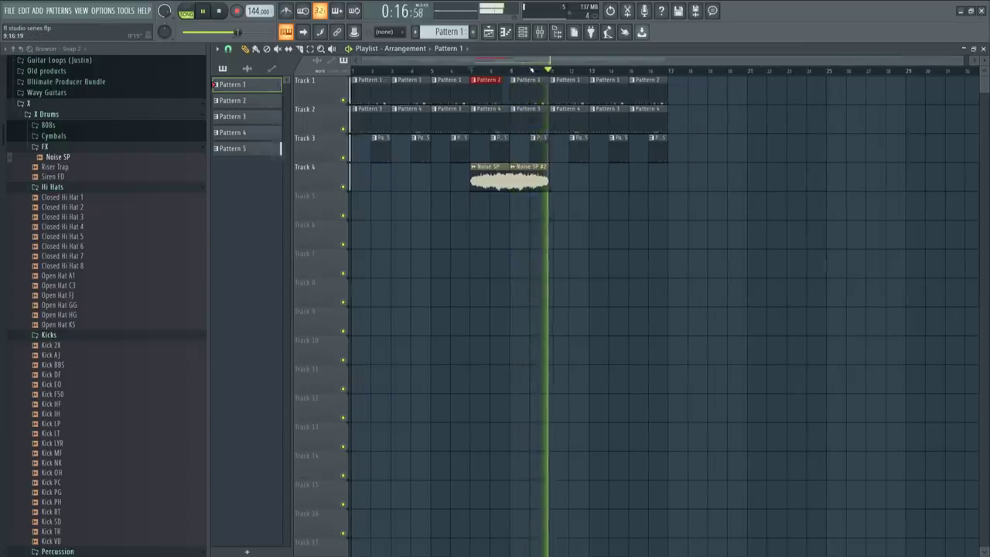
- Preview the 808 CO sample from the 808s folder and add it as a new channel on mixer insert 5
left_click(81, 125)
key("space")
left_click(73, 136)
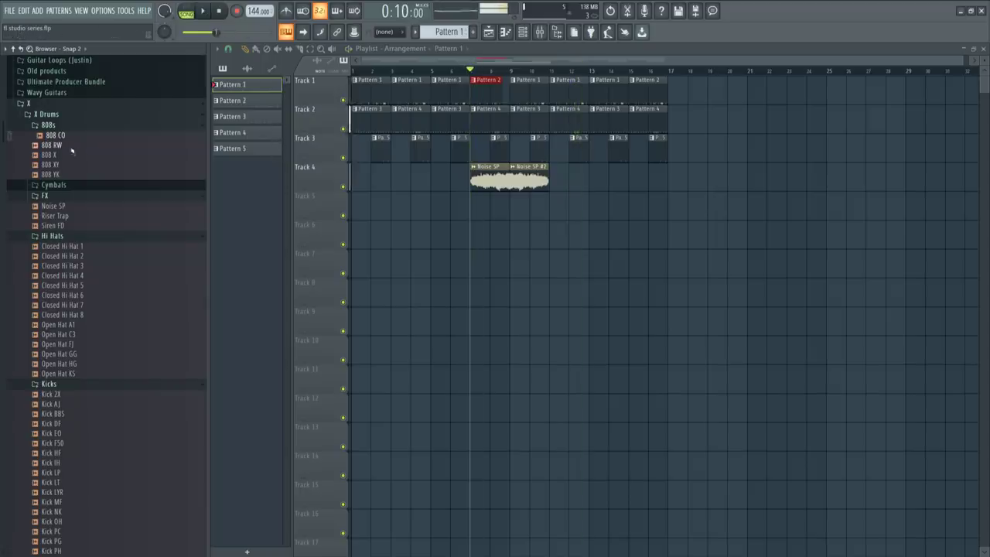
right_click(63, 136)
left_click(133, 150)
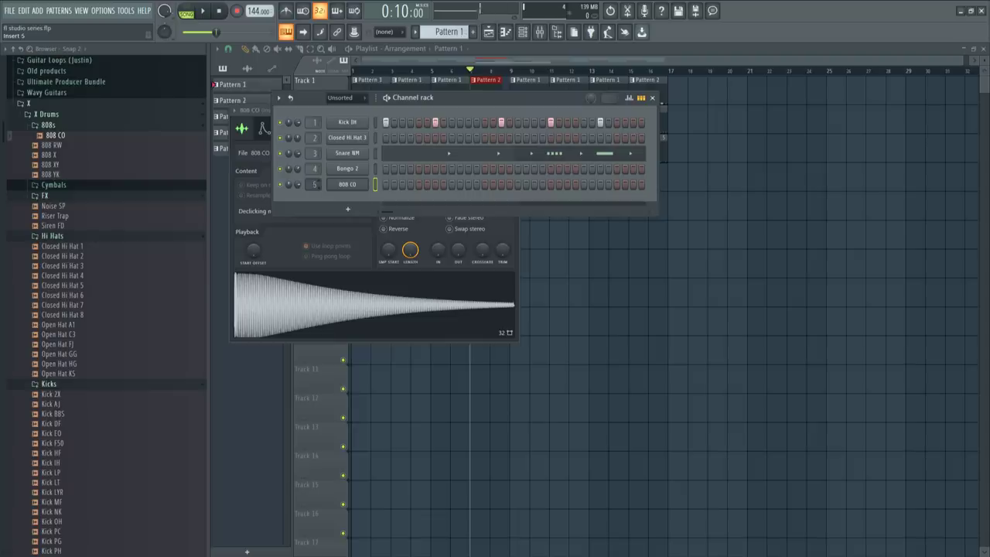
- Set the 808 CO channel's root note to A4 and close its settings
left_click(374, 239)
left_click(265, 130)
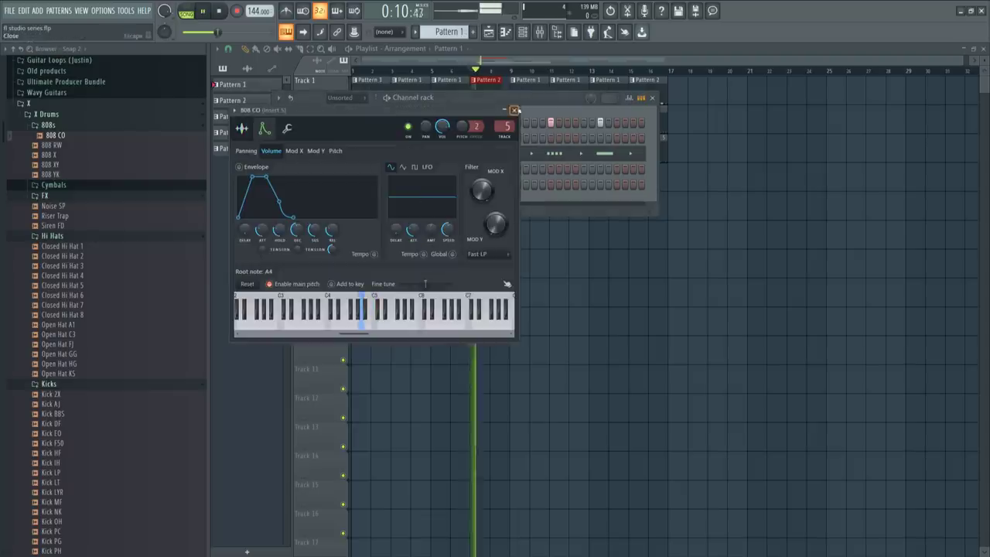
left_click(513, 109)
- Switch to a new empty Pattern 6, stop playback and open the 808 CO channel's piano roll
key("KP_Add")
key("KP_Add")
key("KP_Add")
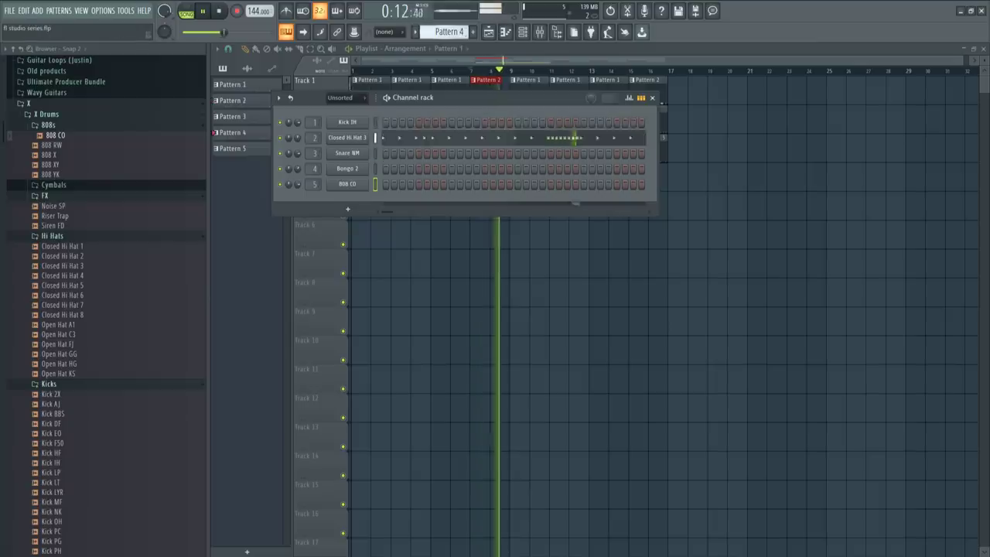
key("space")
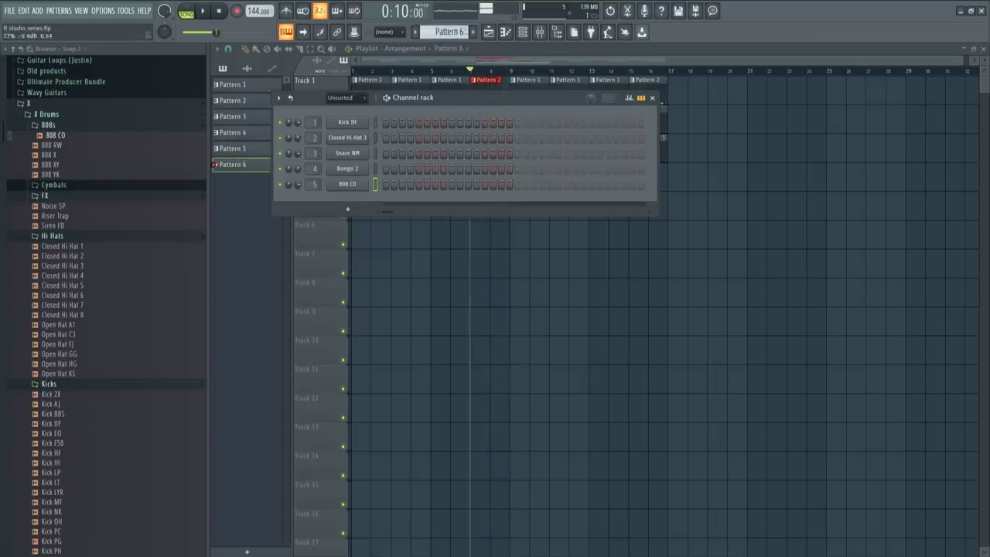
key("F6")
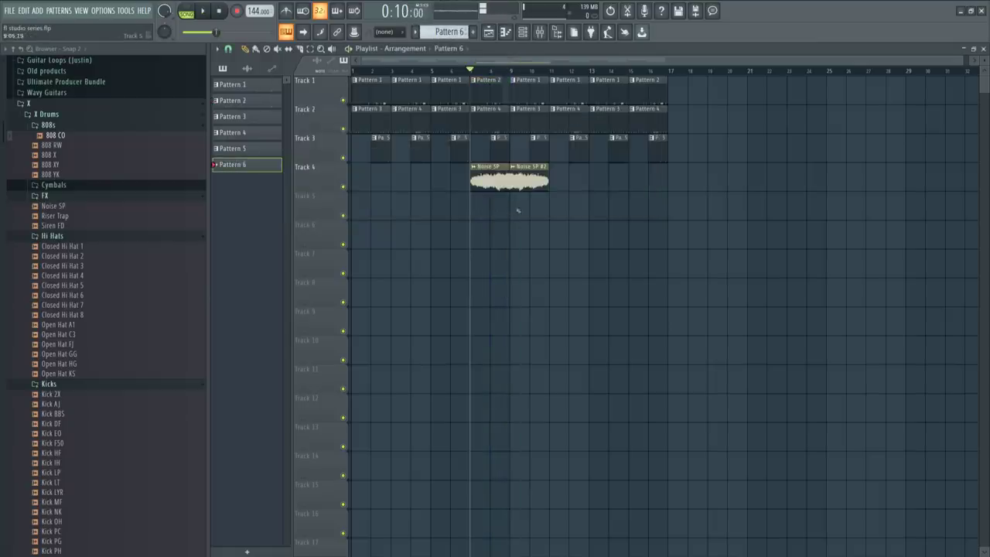
key("F6")
right_click(368, 181)
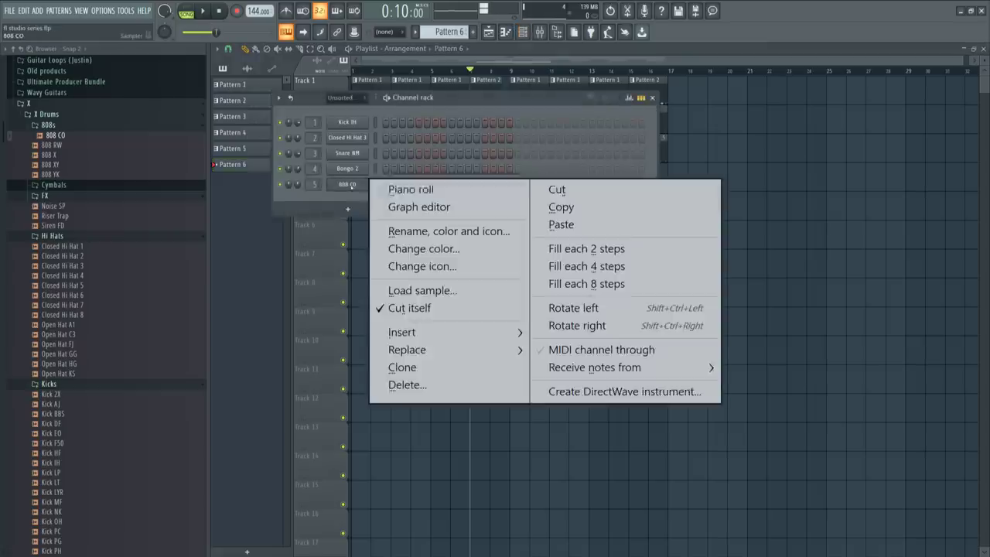
left_click(402, 190)
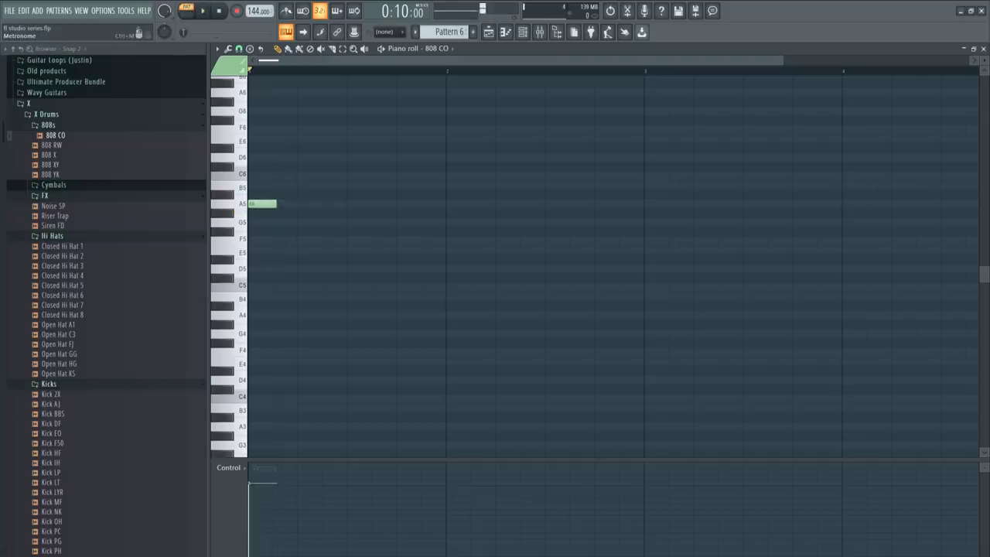
- Turn on the metronome, lengthen the first A5 note to one beat and play Pattern 6
left_click(285, 10)
left_click_drag(275, 203, 301, 203)
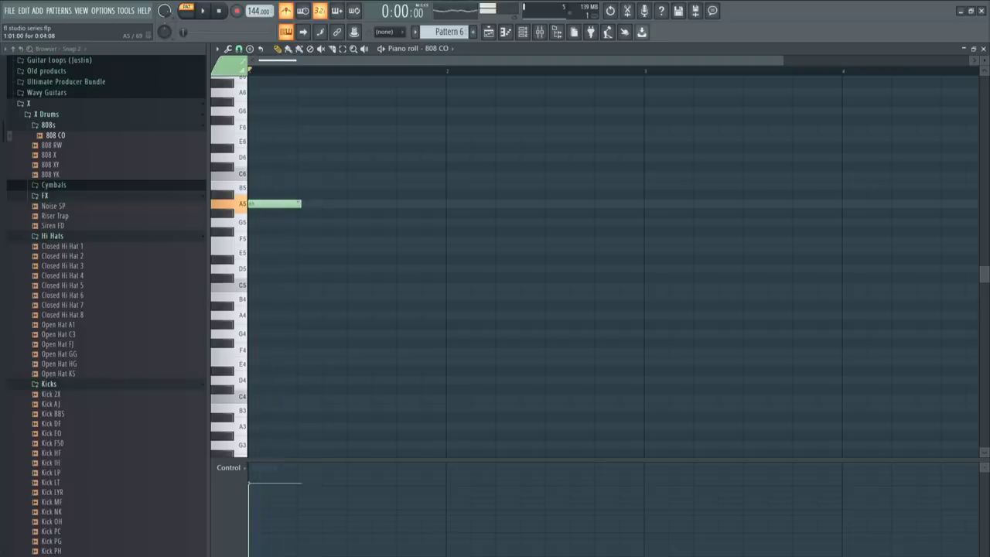
key("space")
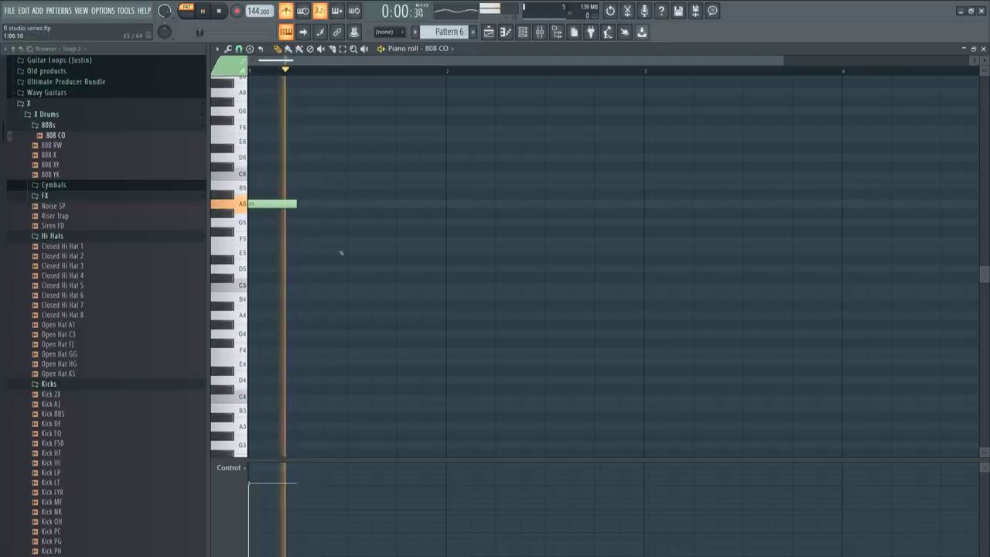
- Add one-beat 808 CO notes E5, F5 and C5 after the A5 note, spaced one and a half beats apart
key("space")
key("space")
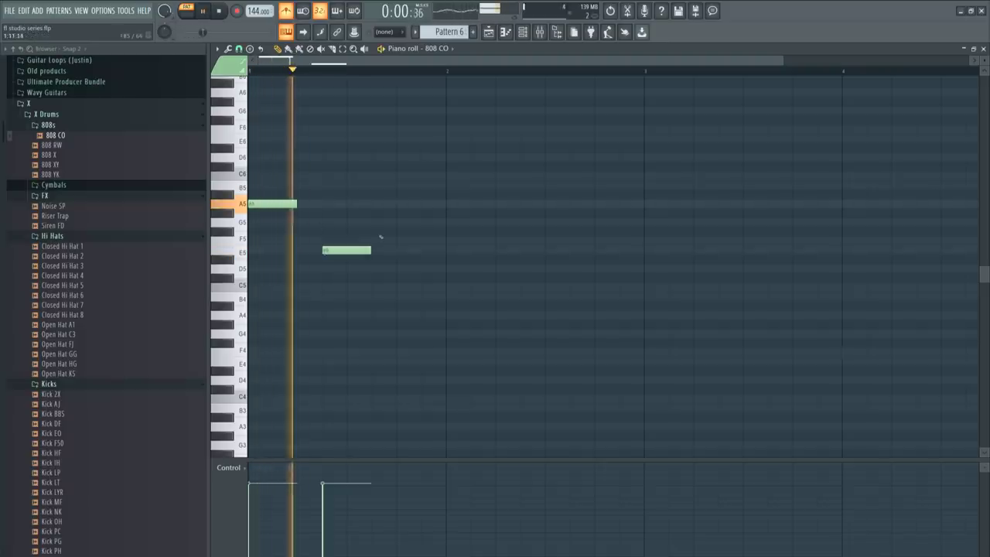
key("space")
left_click(413, 241)
left_click(471, 287)
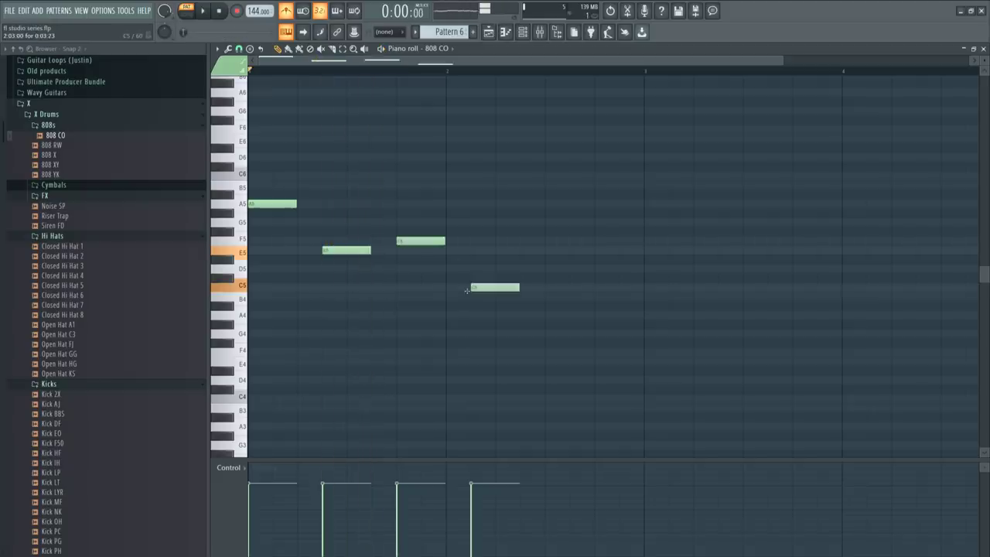
- Move the 808 CO C5 note to D5 half a beat later and add a one-beat D5 note one and a half beats after it
left_click_drag(467, 290, 492, 271)
key("space")
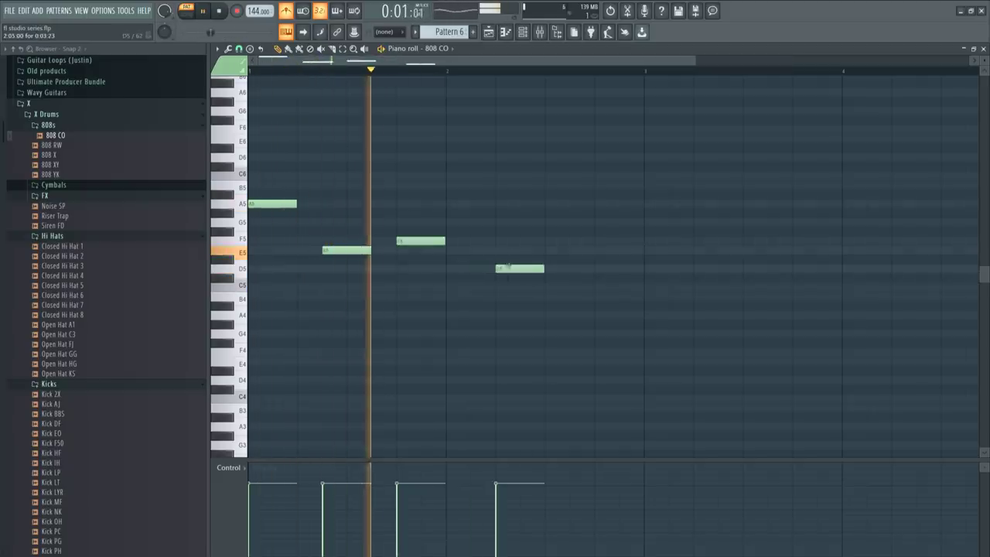
left_click(573, 269)
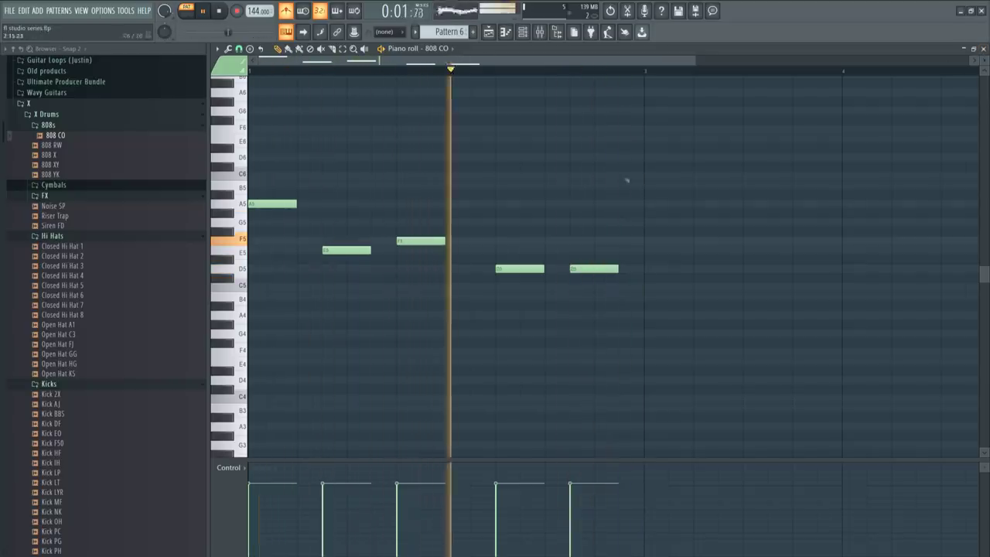
- Lengthen the F5 note and the last D5 note to one and a half beats each and stop playback
left_click_drag(444, 242, 469, 242)
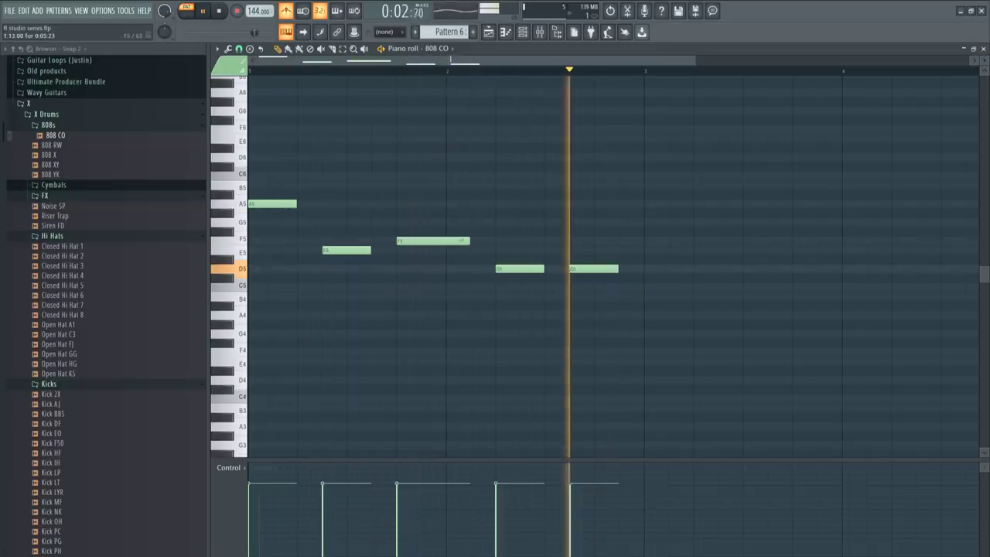
left_click(624, 278)
right_click(624, 277)
left_click_drag(617, 269, 642, 269)
key("space")
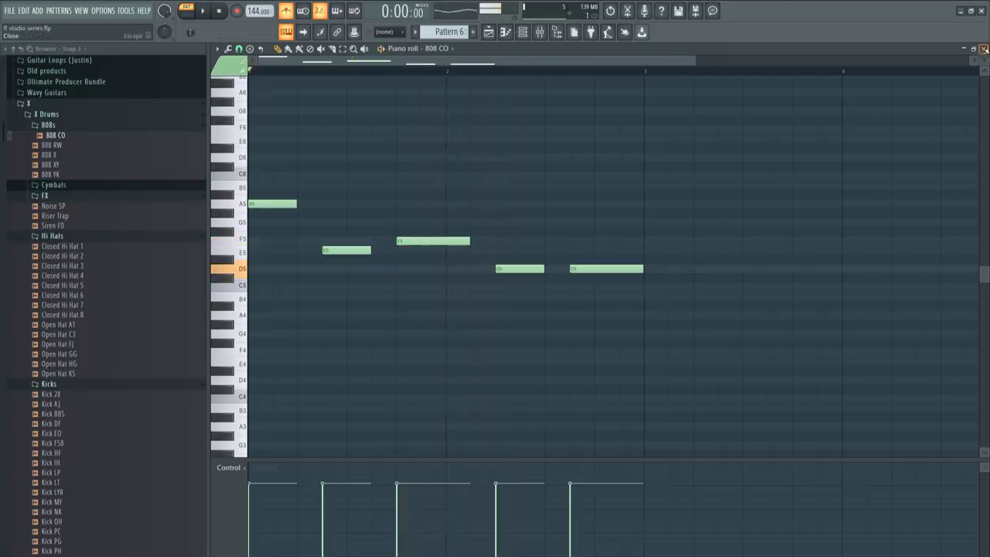
- Check the 808 CO channel's volume envelope settings while Pattern 6 plays and close them
key("F7")
left_click(347, 183)
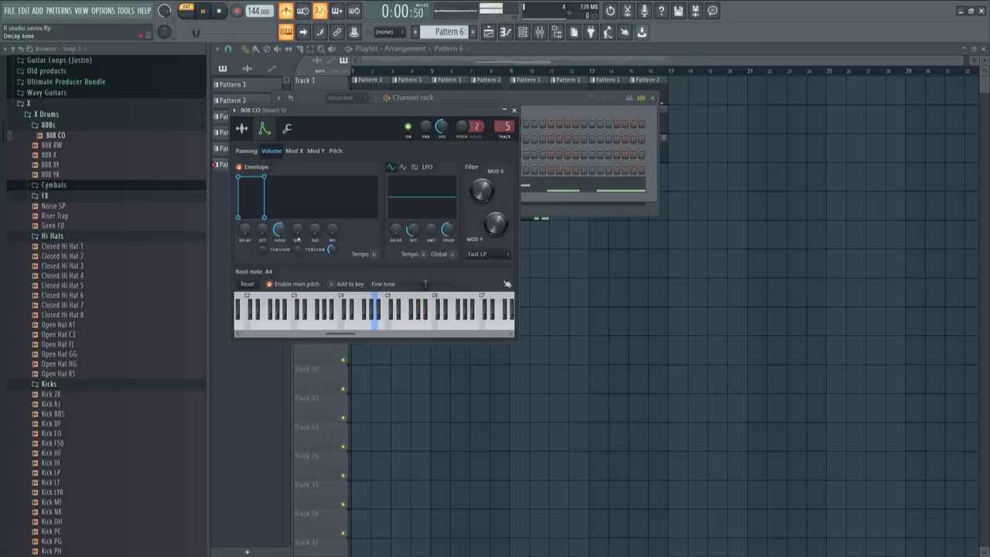
left_click(515, 109)
- Try the 808 CO notes an octave lower, transpose them back up one octave, and stop playback
left_click(456, 187)
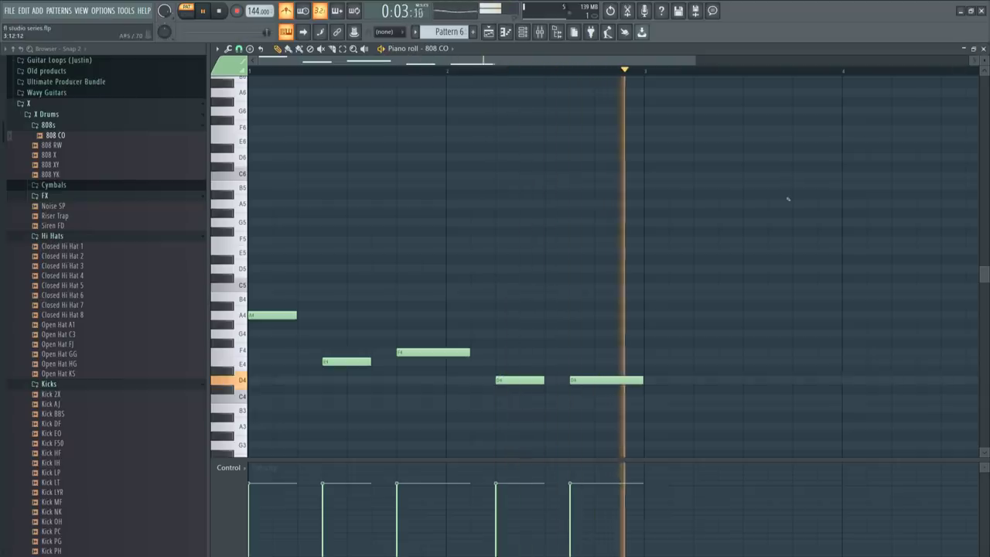
key("ctrl+Up")
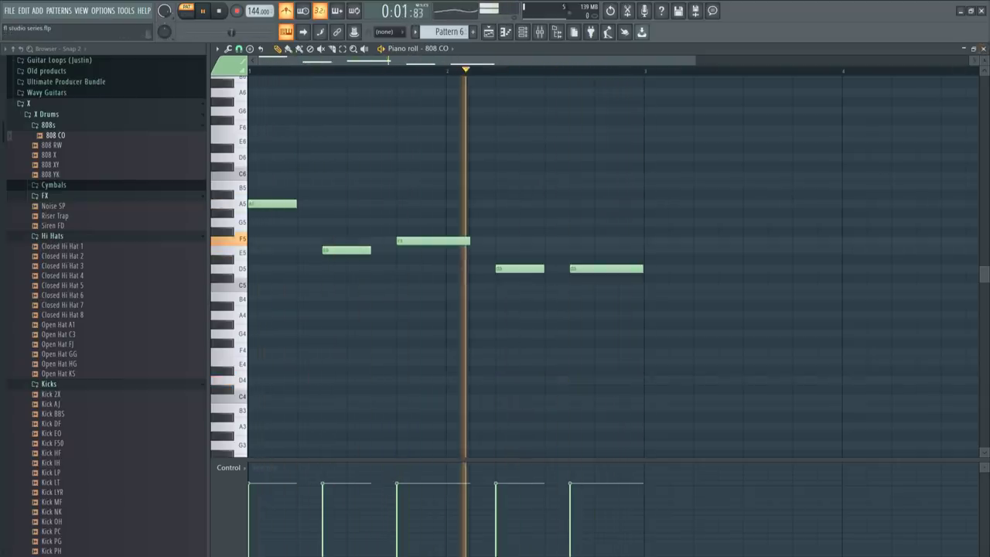
left_click(983, 48)
key("space")
- Examine the 808 CO channel's polyphony and cut group settings
left_click(347, 184)
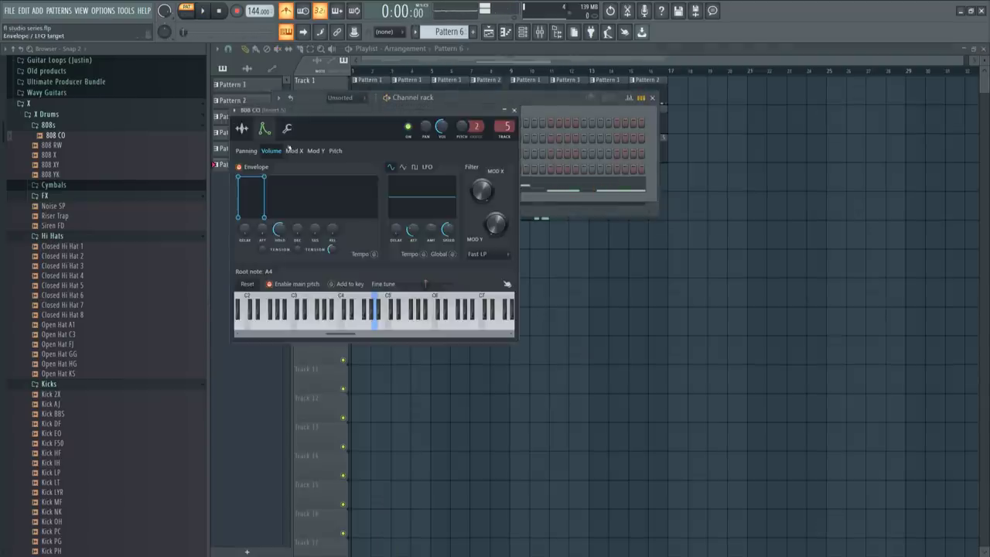
left_click(287, 128)
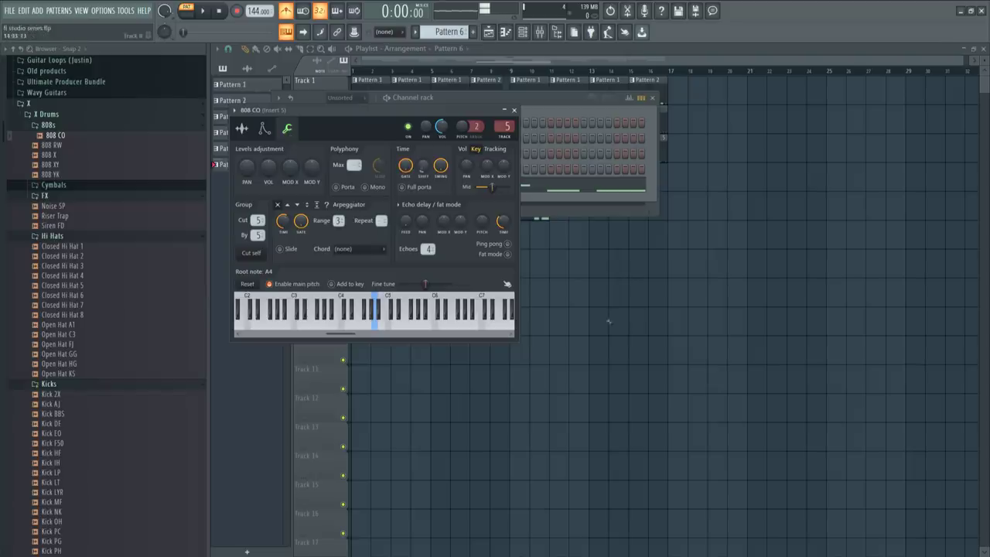
- Place four Pattern 6 clips back to back on Track 5 from bar 9 through bar 16 and play the song
right_click(608, 321)
left_click_drag(613, 206, 554, 203)
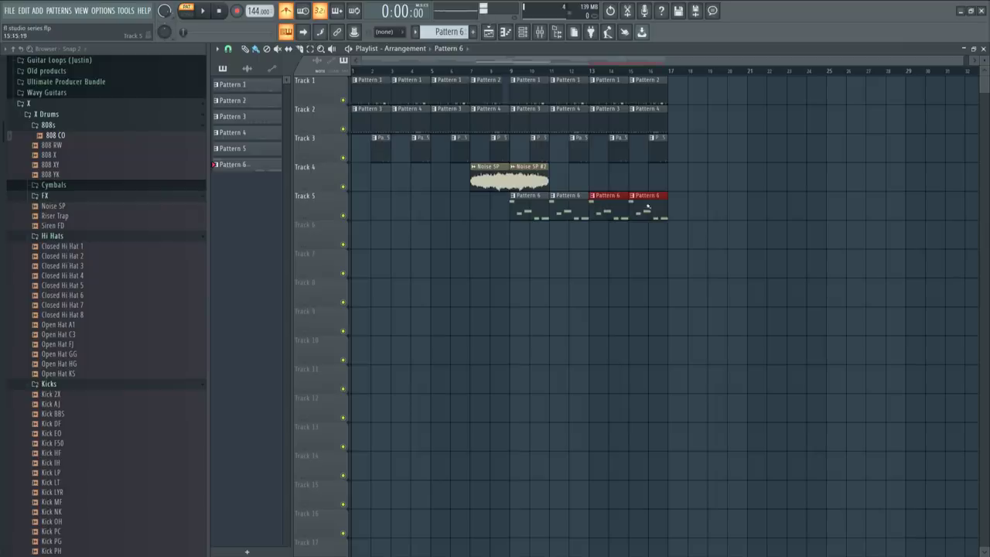
key("space")
- Check the 808 CO channel's settings during playback, close them with the channel rack, and turn off the metronome
key("F6")
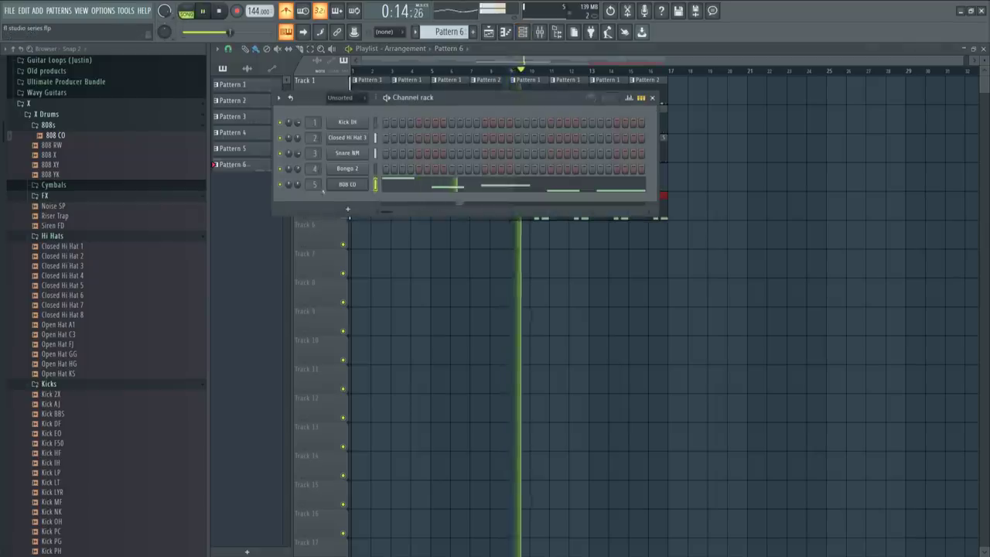
left_click(360, 187)
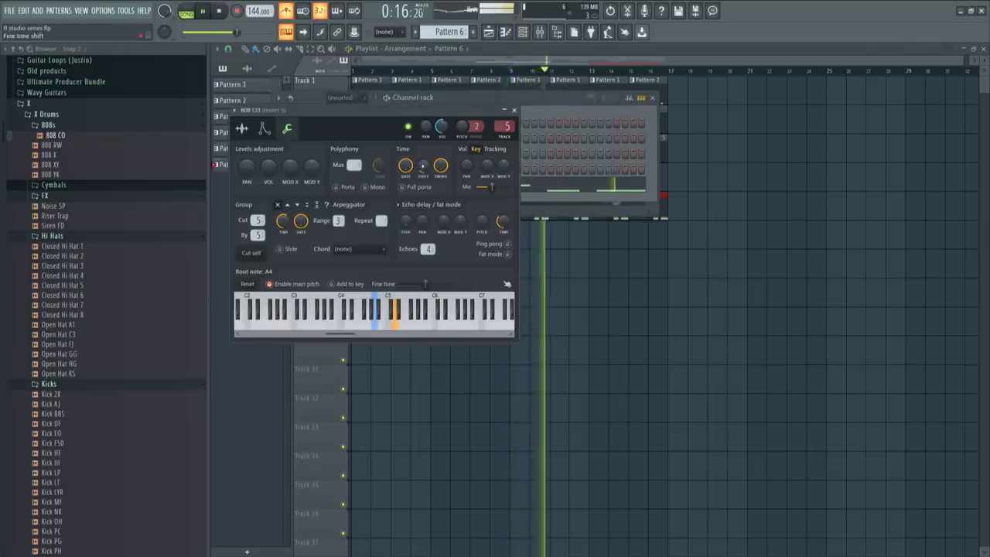
key("space")
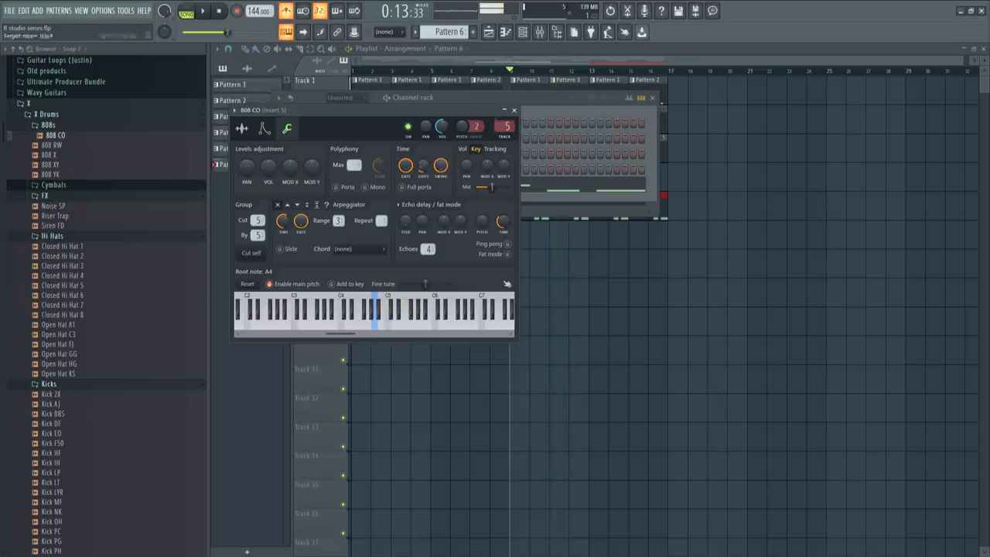
left_click(513, 110)
key("F6")
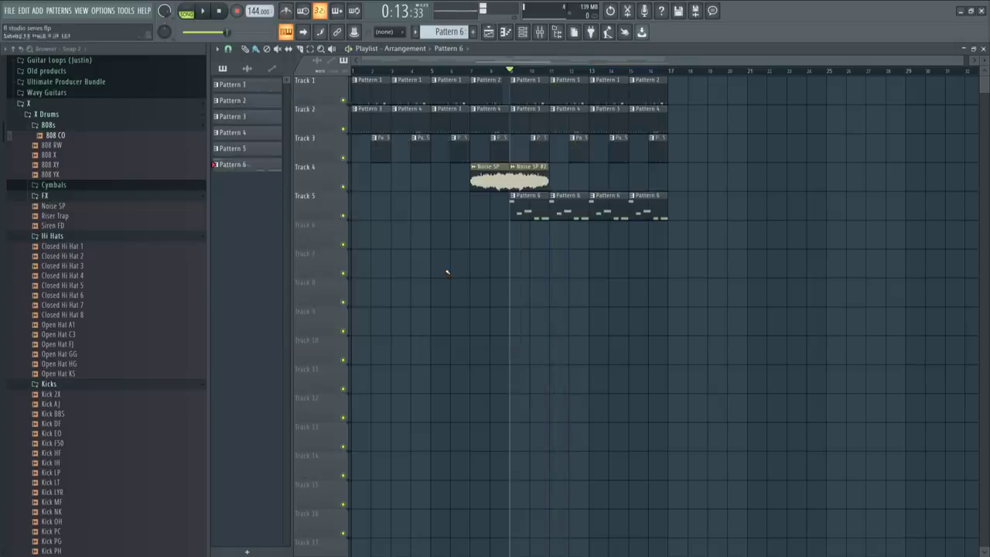
- Try UAD Thermionic Culture Vulture in the first effect slot of mixer Insert 5 after listening to the levels
left_click(539, 31)
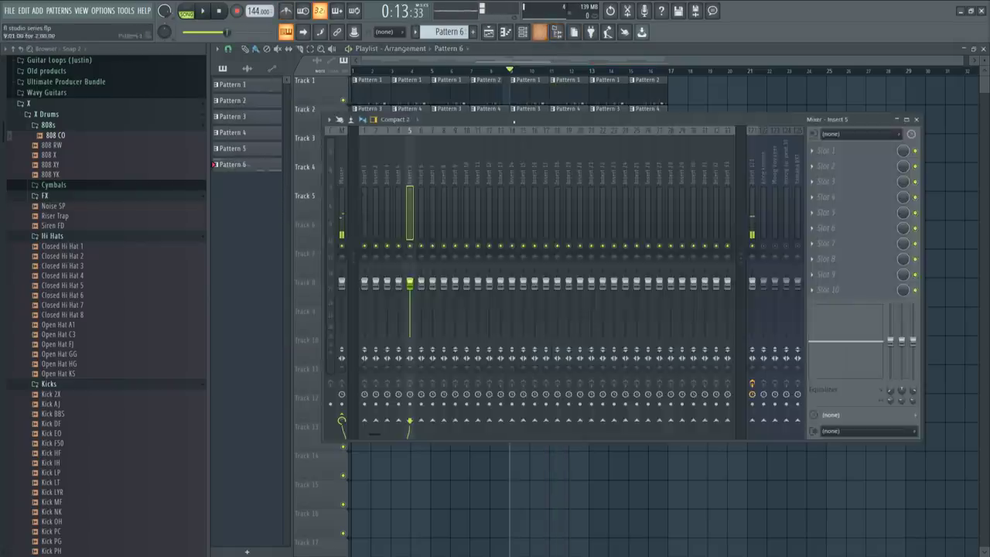
key("space")
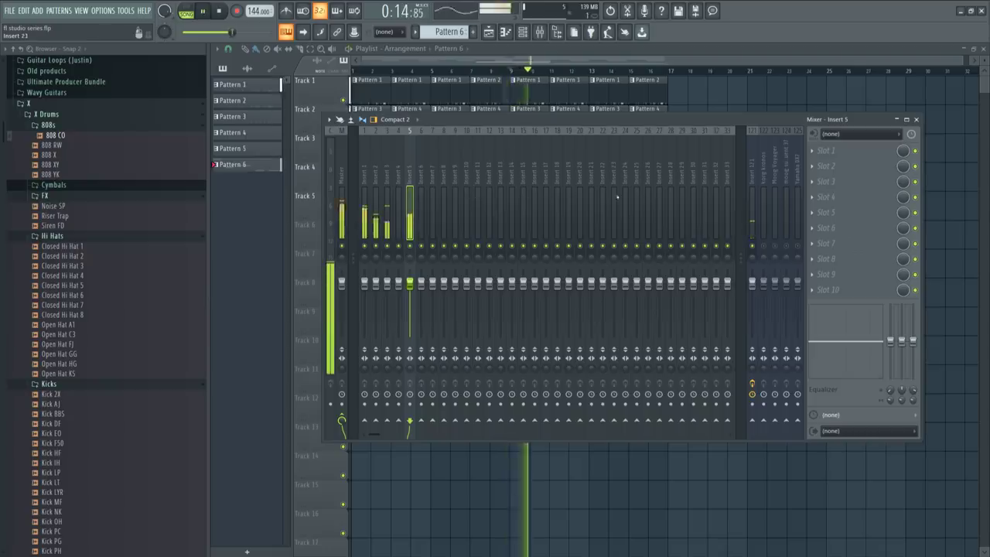
key("space")
left_click(839, 153)
scroll(673, 161, "down", 7)
scroll(607, 215, "down", 2)
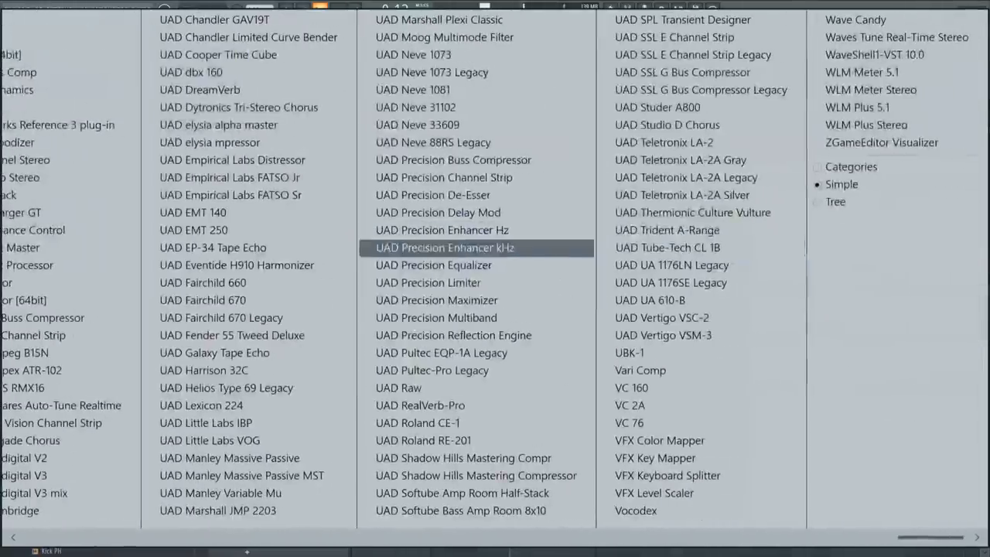
left_click(677, 212)
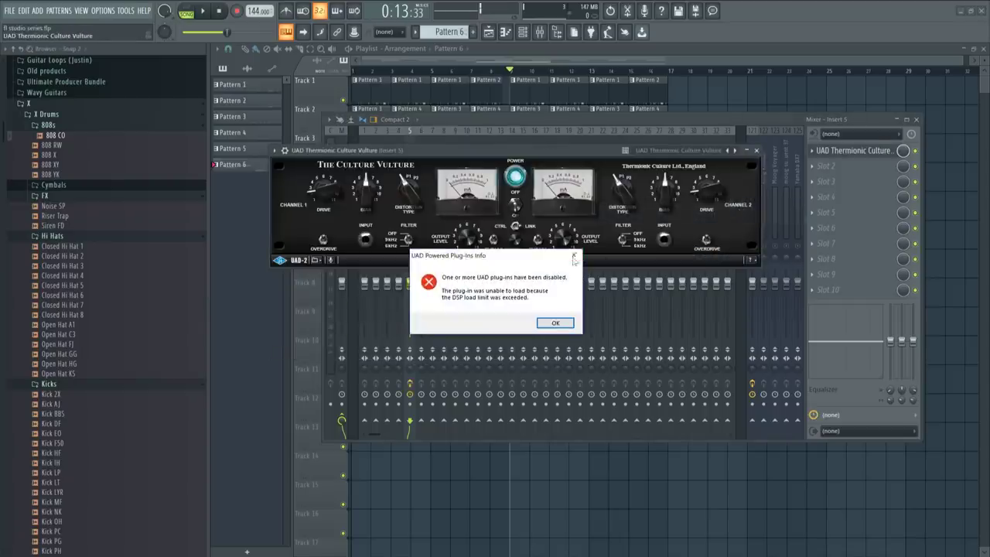
left_click(573, 256)
- Check the effect slots on Insert 121 and Inserts 3 and 4, and reopen the Culture Vulture on Insert 5
left_click_drag(623, 151, 648, 282)
left_click(751, 175)
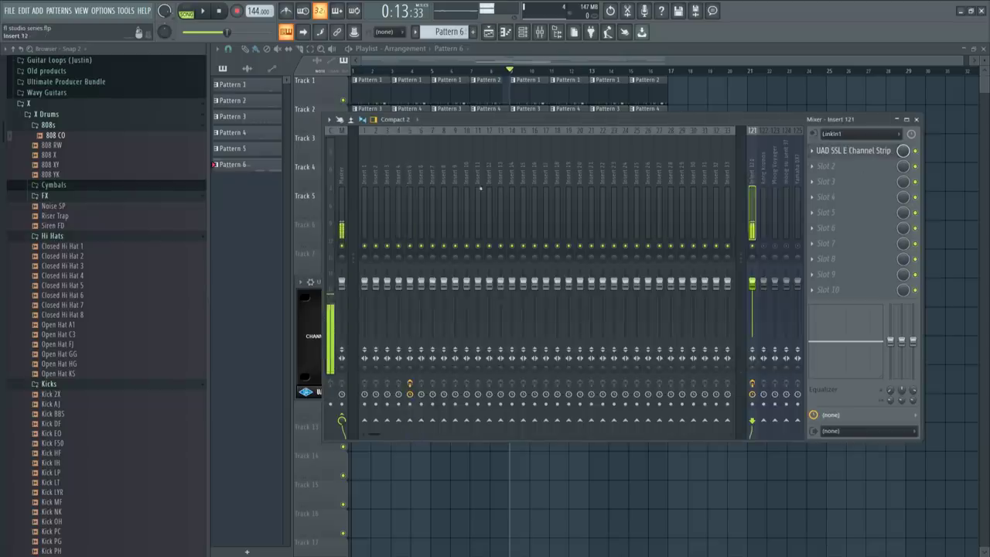
left_click(389, 179)
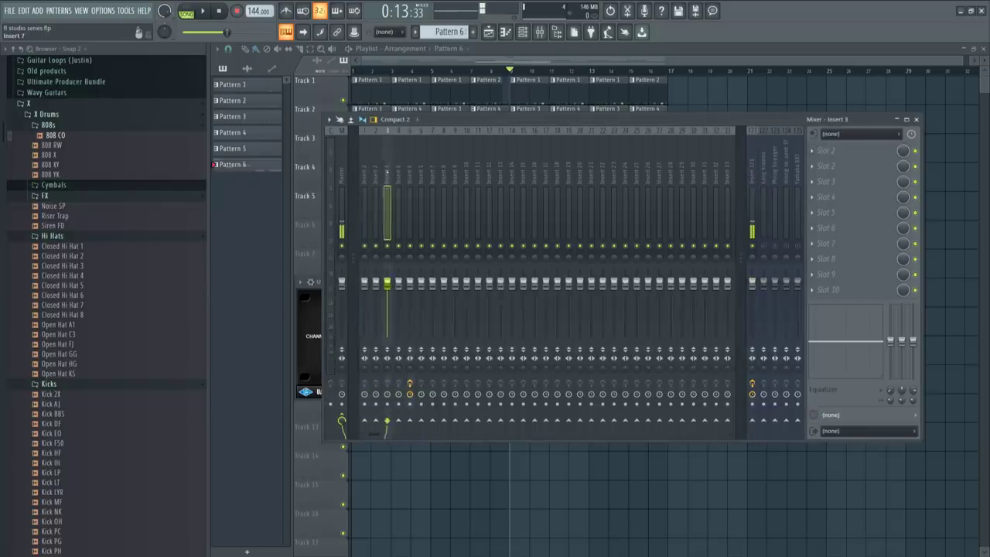
left_click(397, 172)
left_click(410, 171)
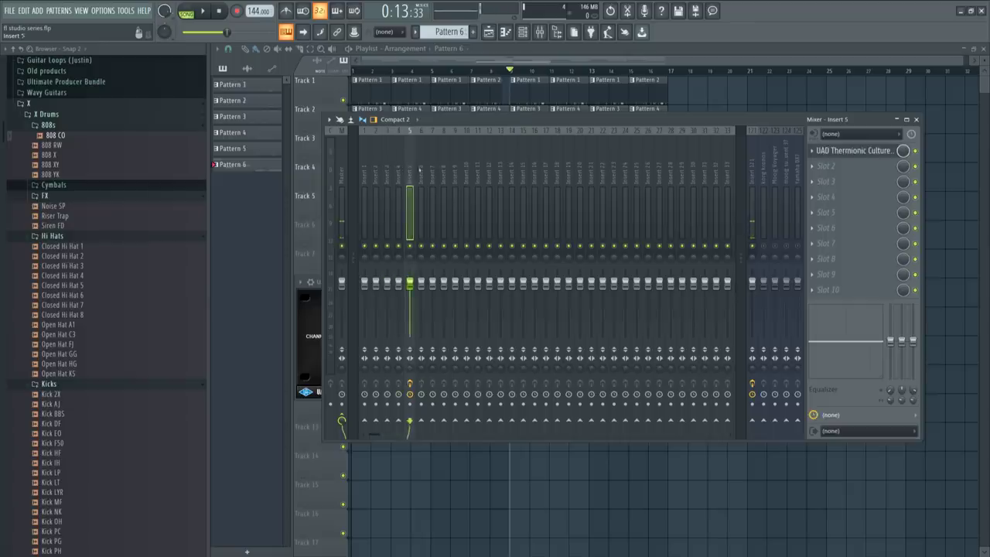
left_click(841, 151)
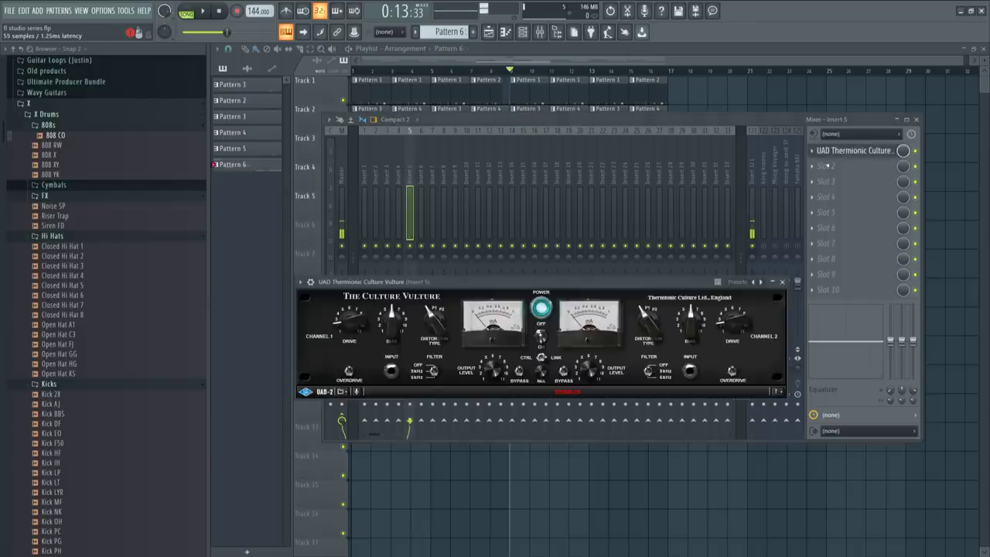
- Replace Insert 5's Culture Vulture with Fruity Blood Overdrive, set PreAmp to about 0.66 and PostGain to about -0.69, and close the mixer
left_click(812, 150)
mouse_move(811, 147)
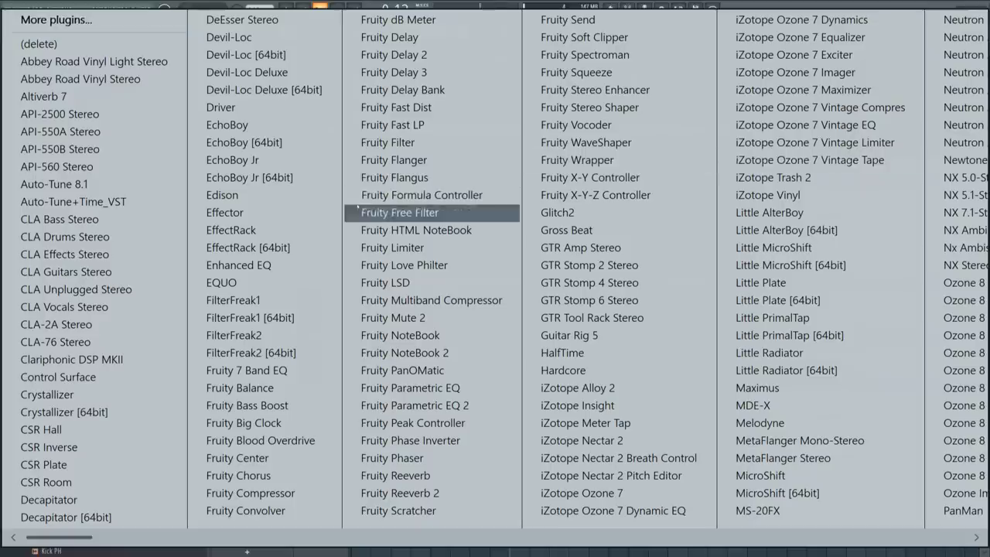
left_click(301, 444)
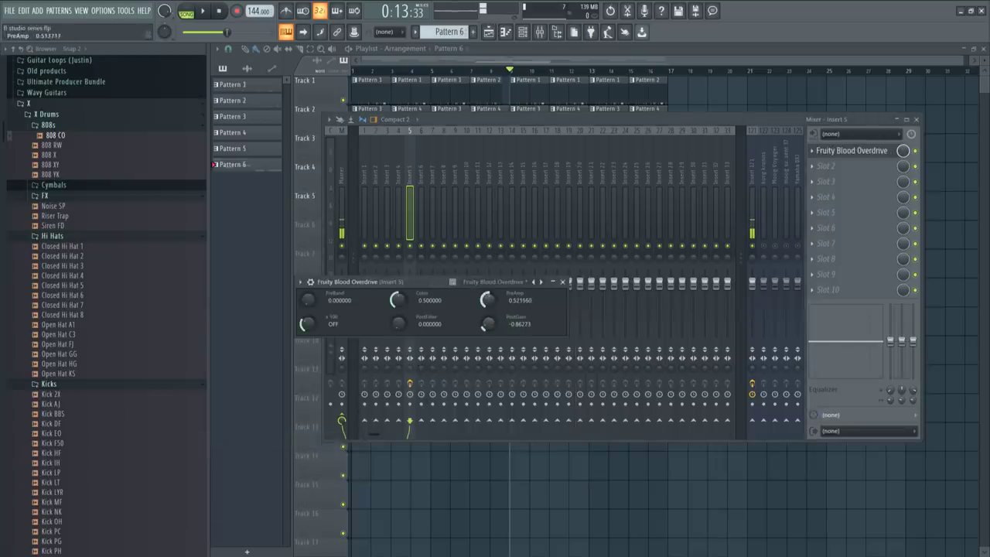
key("space")
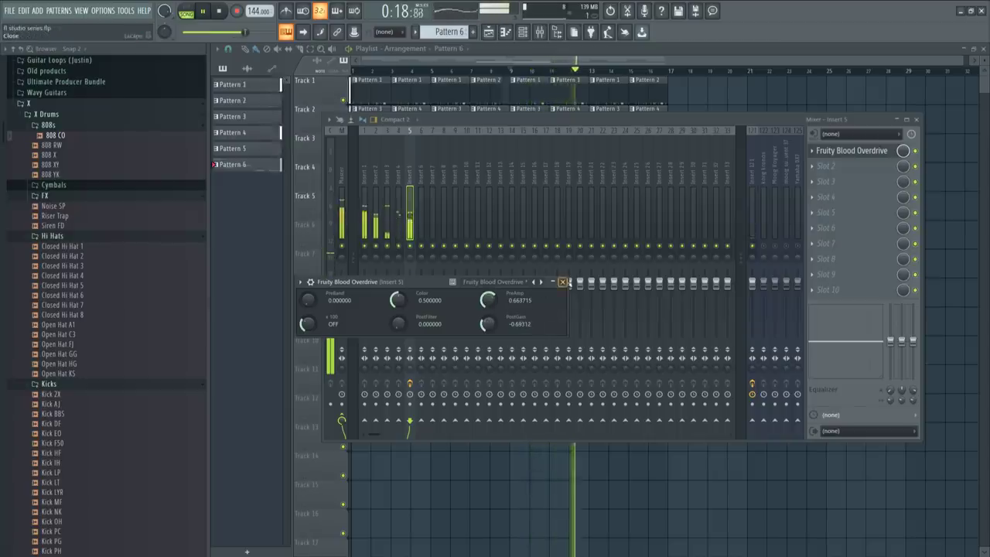
left_click(563, 282)
left_click(915, 119)
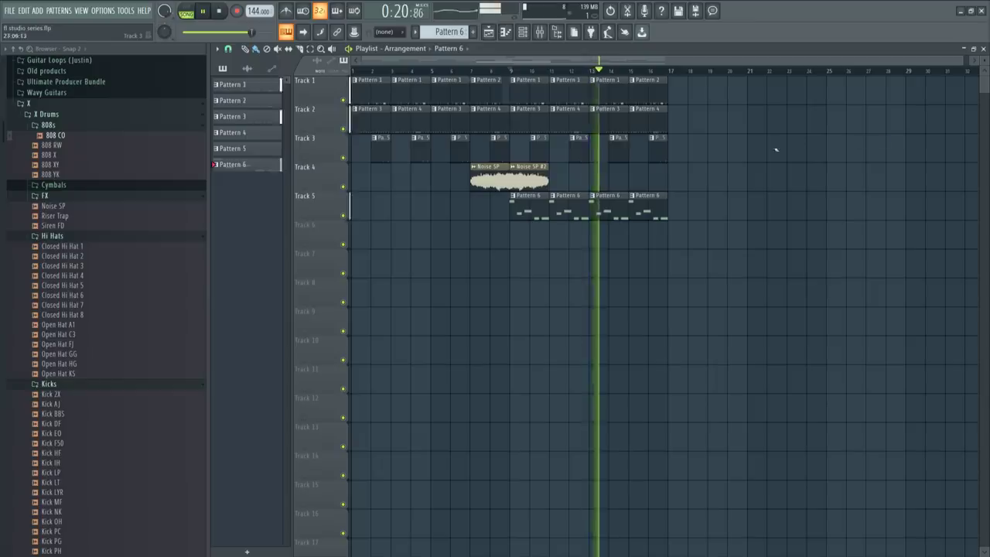
- Examine the mixer levels and the Closed Hi Hat 3 channel's cut group settings while the song plays
key("F9")
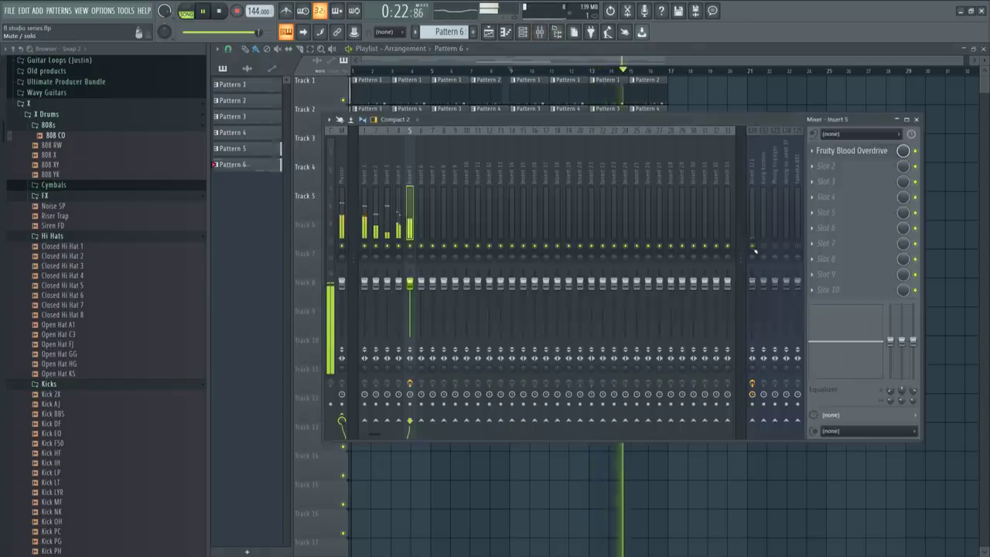
key("F9")
key("F6")
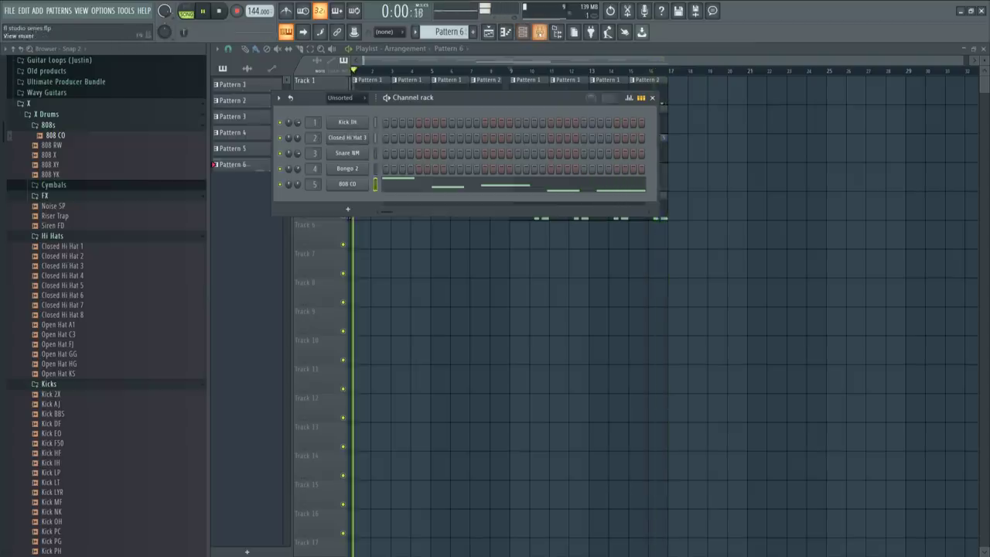
left_click(540, 32)
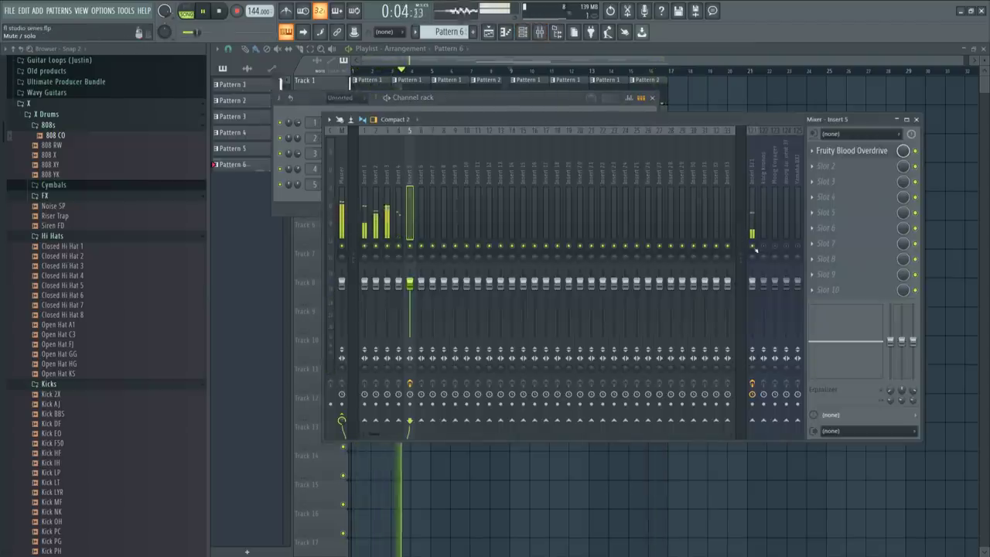
left_click(481, 99)
left_click(349, 138)
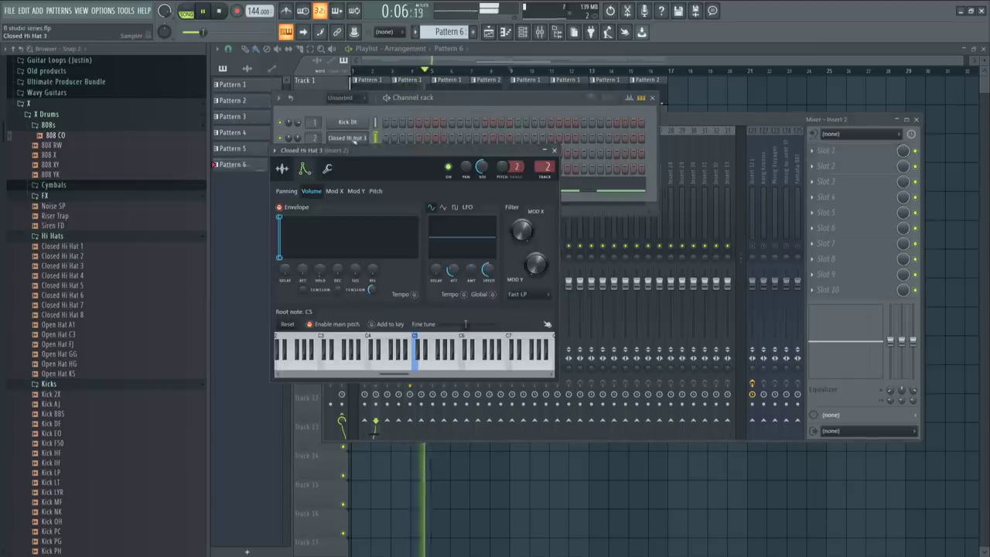
left_click(327, 169)
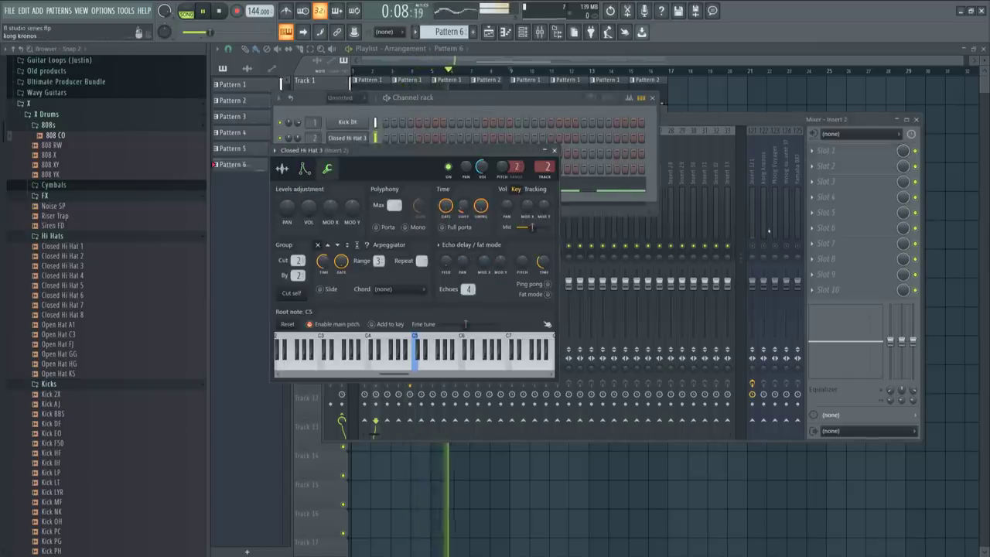
left_click(752, 251)
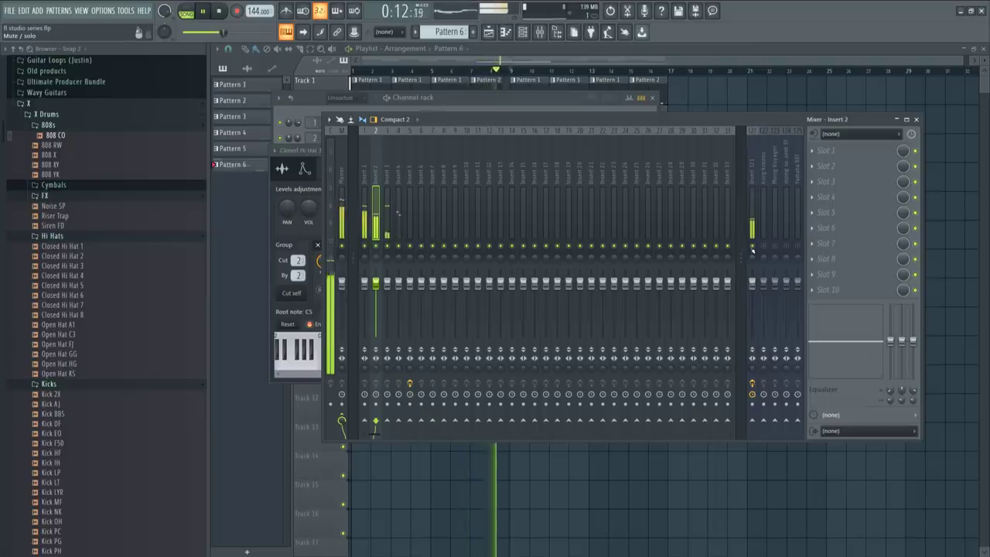
- Try the 808 CO notes of Pattern 6 in another octave, restore their pitch, and stop playback
left_click(477, 101)
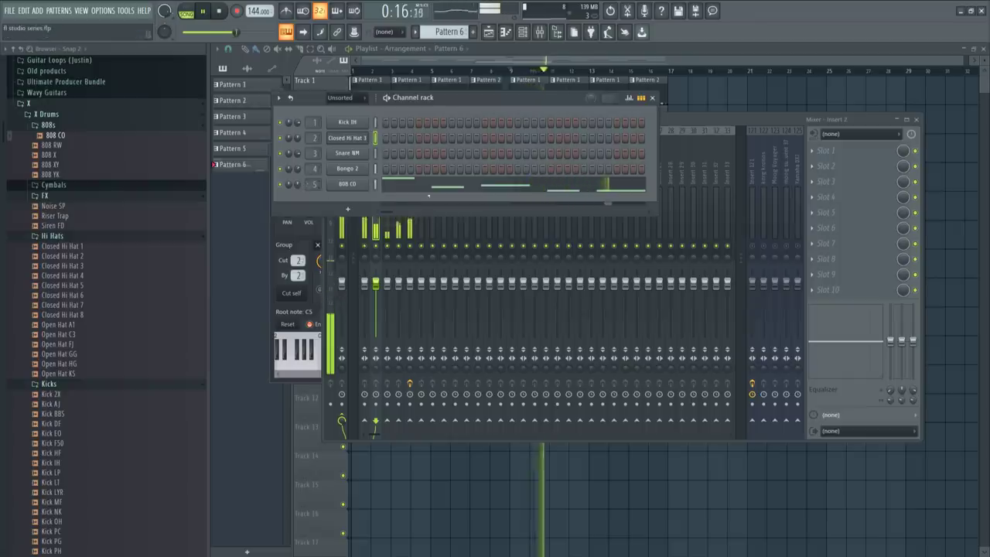
left_click(429, 186)
key("ctrl+Up")
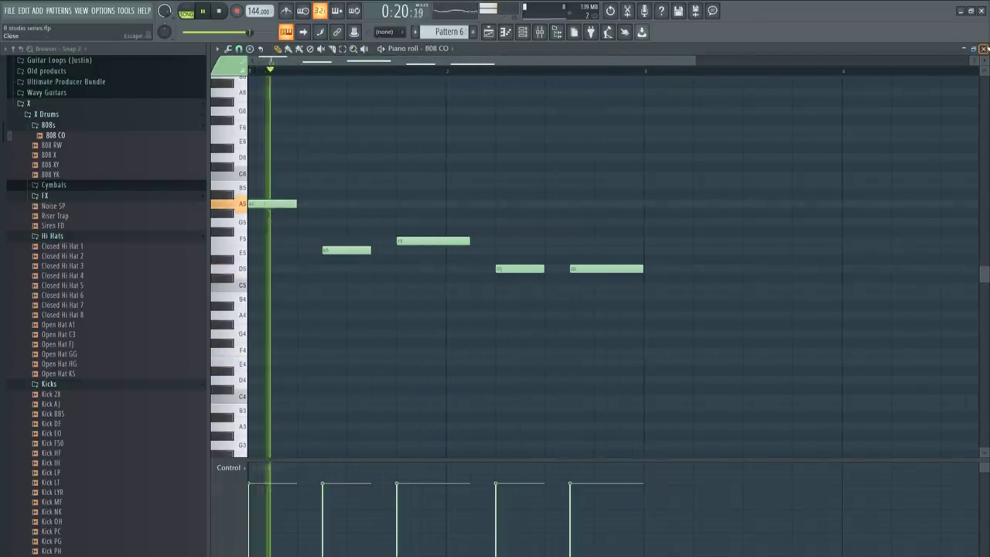
left_click(985, 49)
key("space")
- Add a Vintage Fire instrument channel and load its Bells - Boing EXP1 preset
left_click(346, 208)
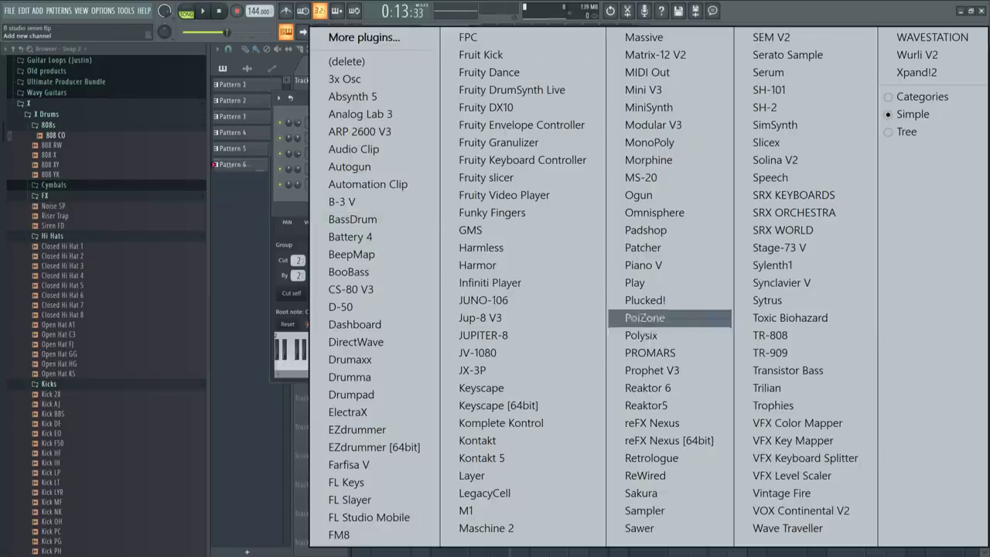
left_click(782, 492)
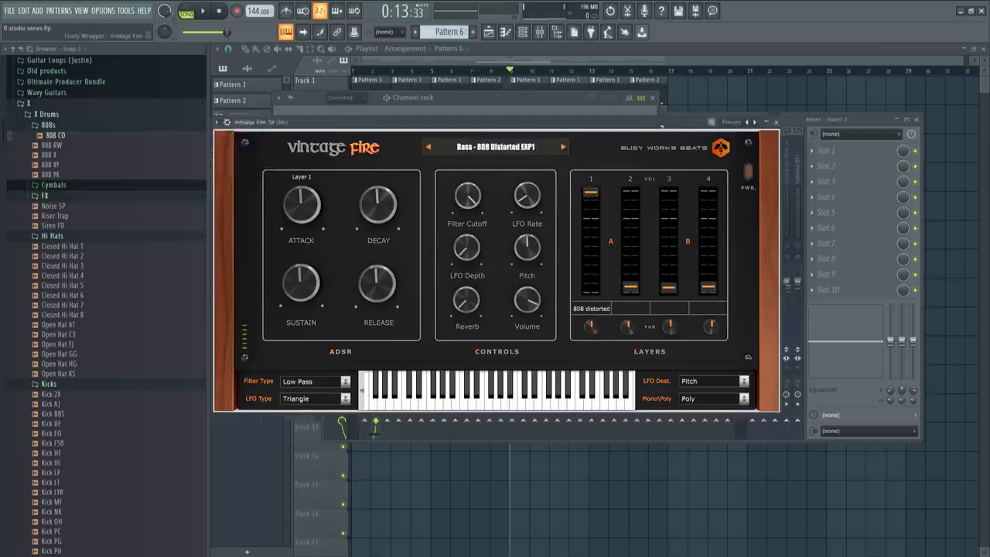
key("space")
key("space")
left_click(754, 246)
left_click(304, 153)
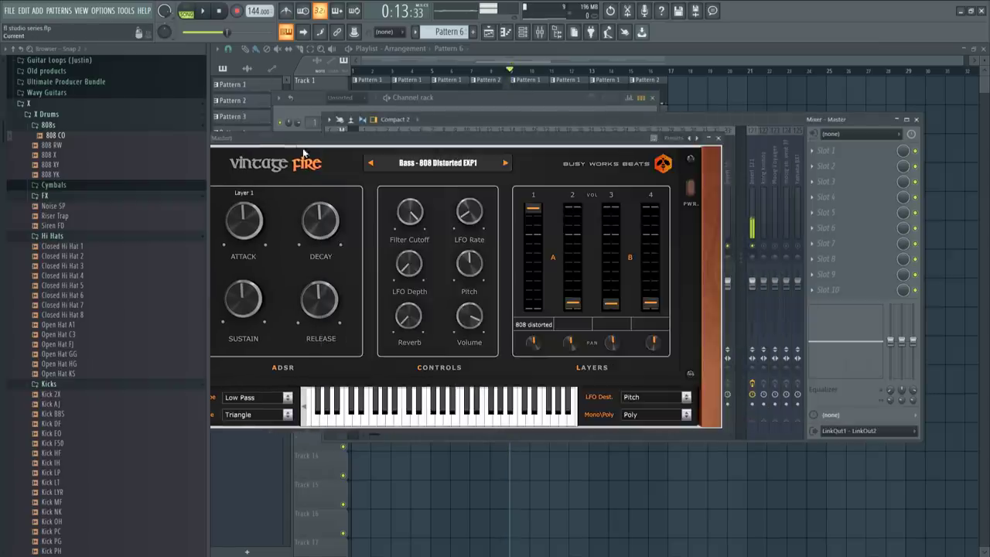
left_click(447, 172)
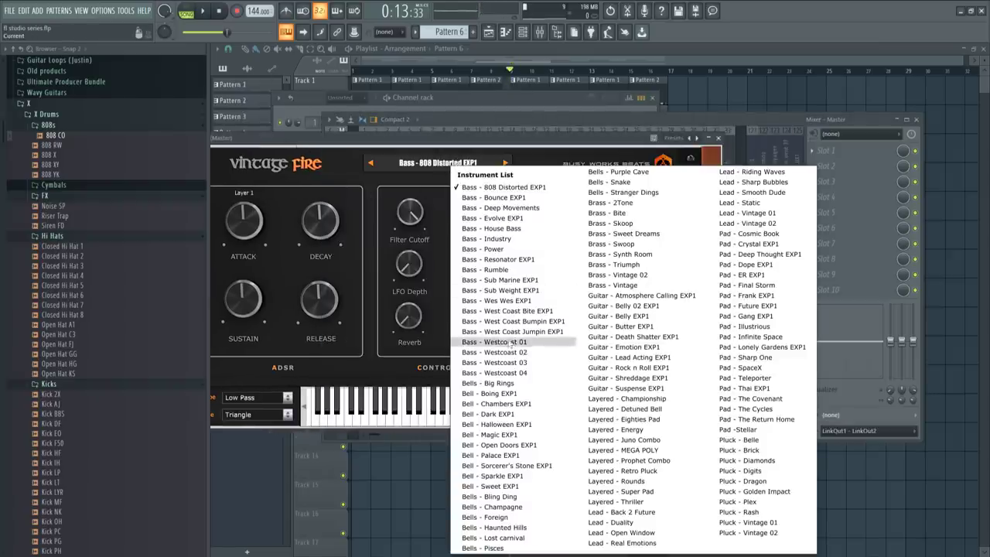
left_click(513, 393)
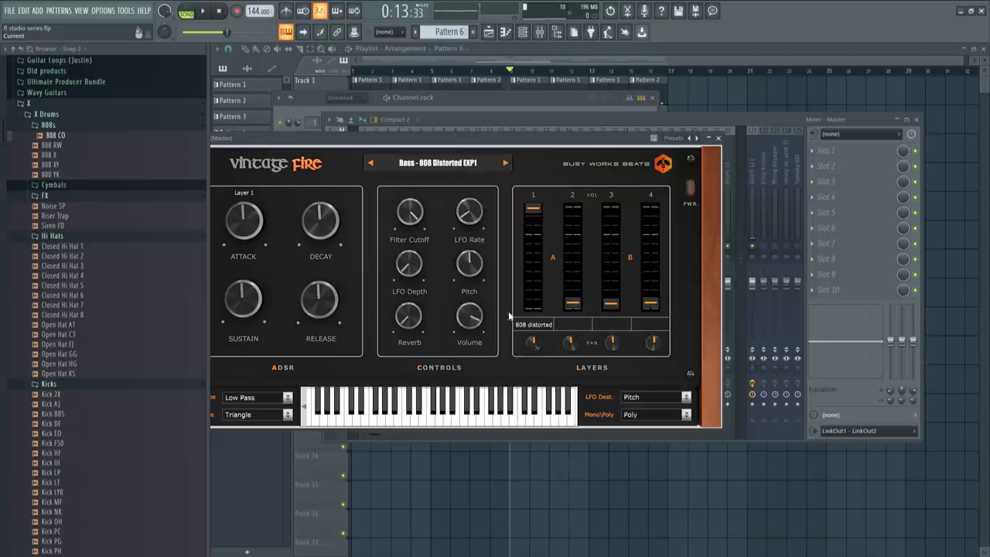
- Route the Vintage Fire channel to Insert 6 with Pattern 7 selected, and change its preset to Bell - Dark EXP1
left_click(471, 101)
key("space")
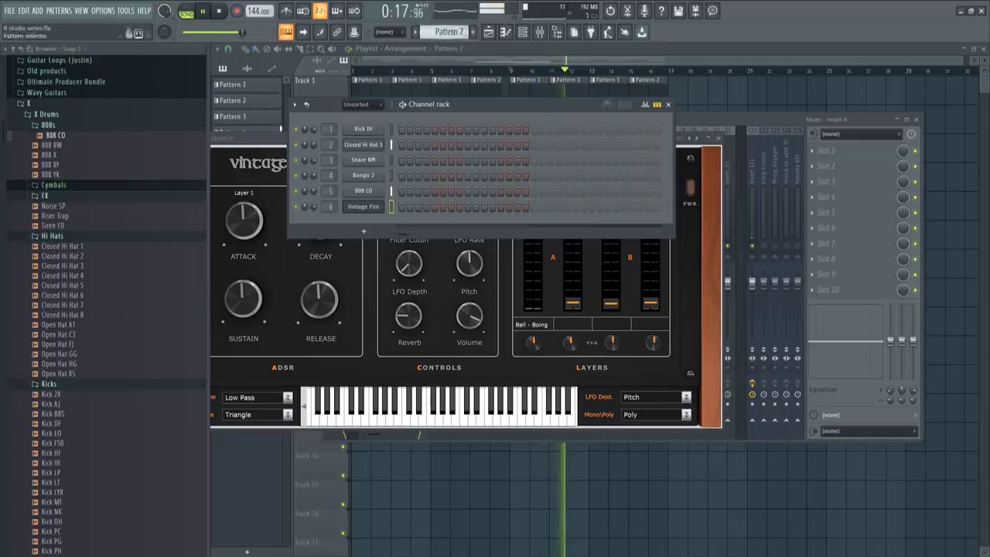
right_click(384, 206)
left_click(427, 212)
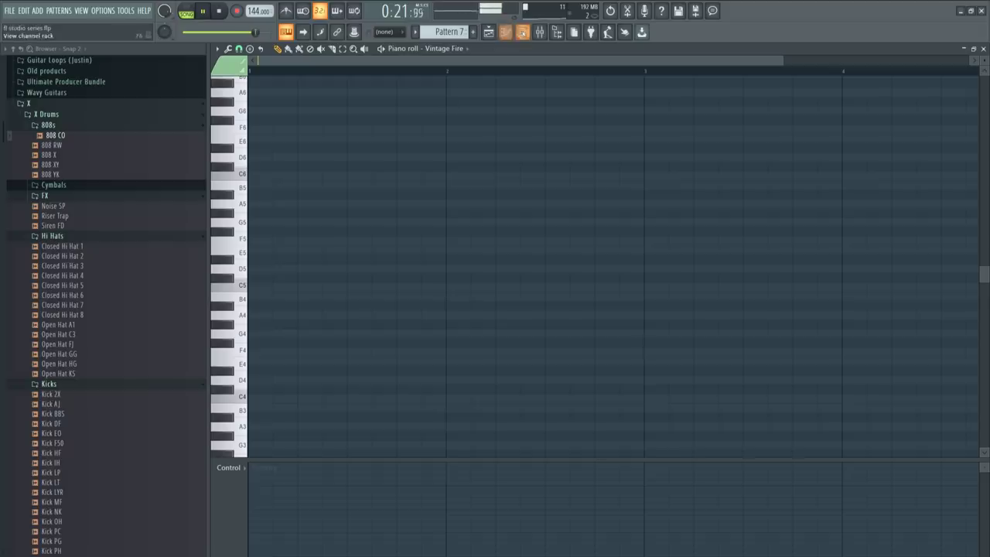
left_click(522, 32)
left_click(363, 205)
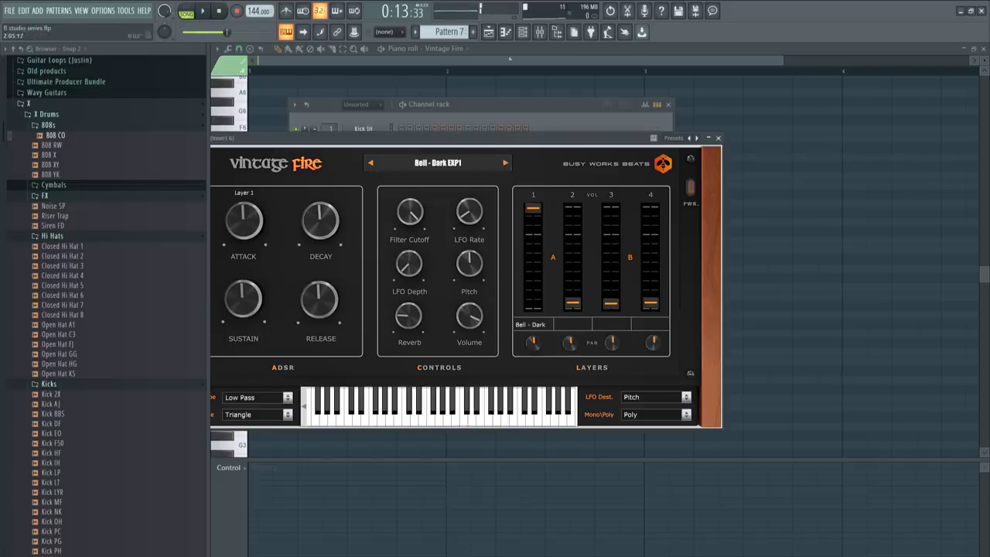
- Mute Insert 121 and play the song to audition the Bell - Dark EXP1 sound over the beat
left_click(539, 34)
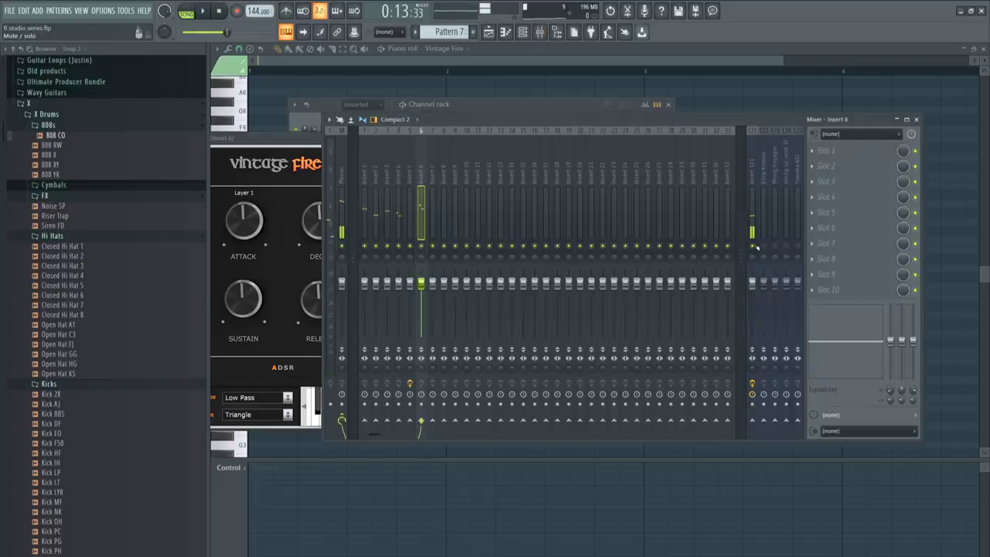
left_click(753, 246)
key("space")
left_click(314, 149)
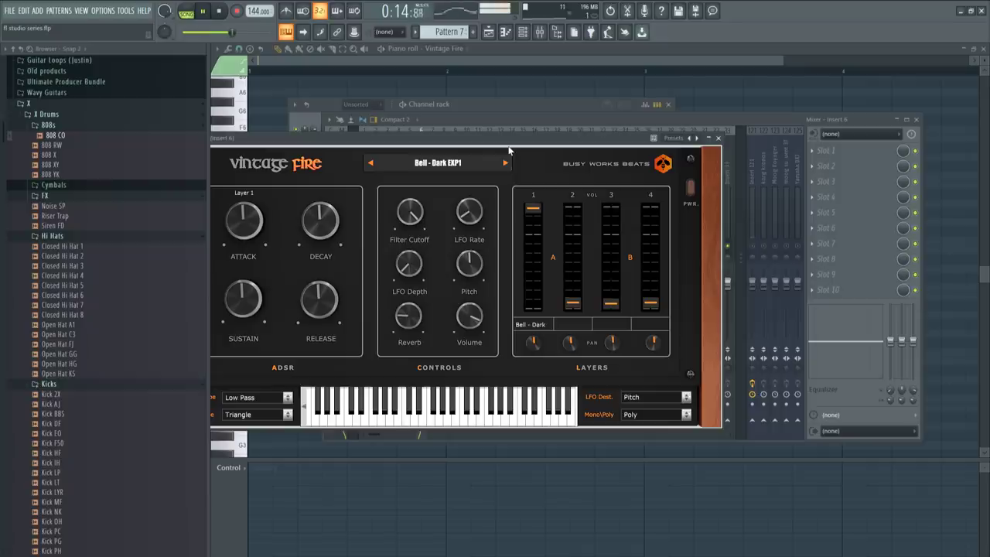
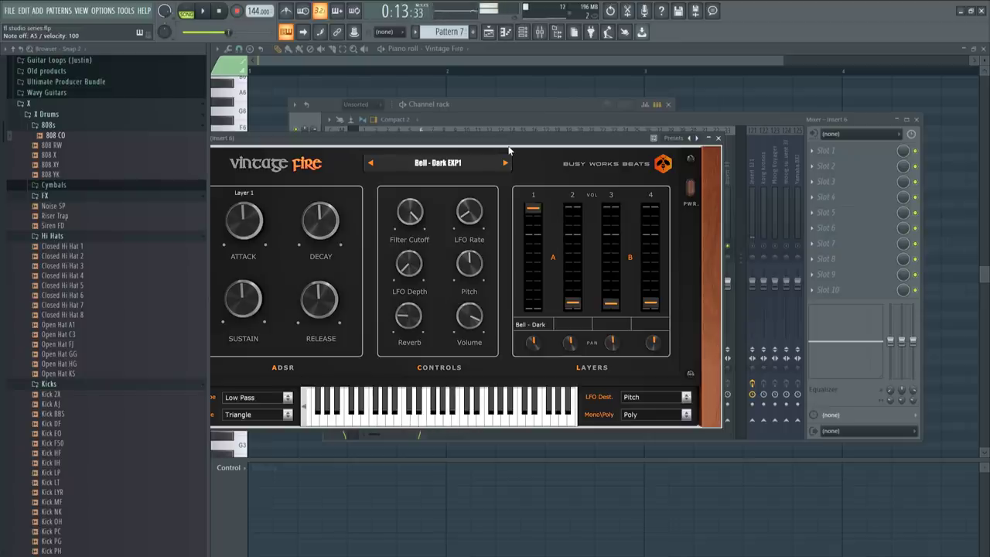
- Record a Vintage Fire melody into Pattern 7 with the notes E5, A5, A5, D6, E6, D6, C6 and A5
left_click(449, 109)
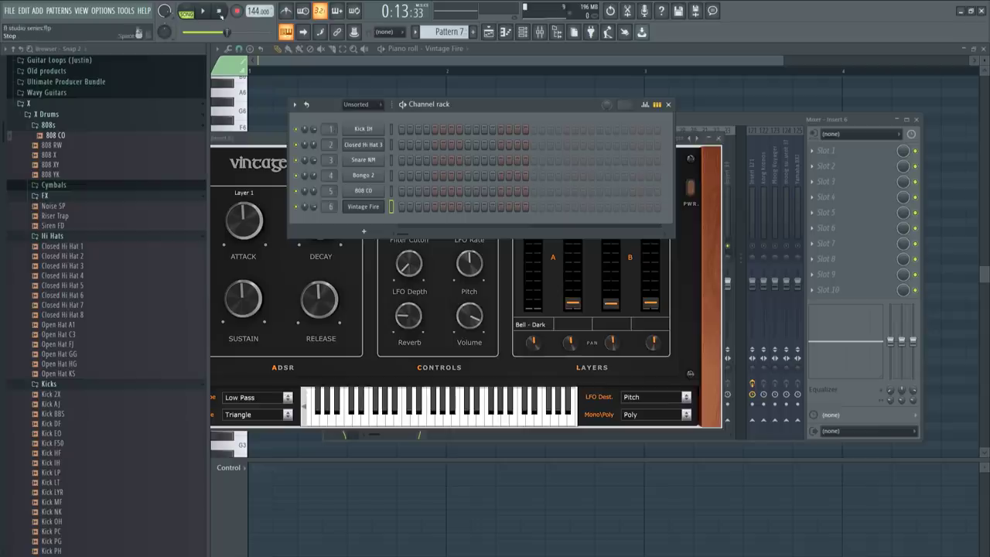
left_click(237, 11)
left_click(487, 389)
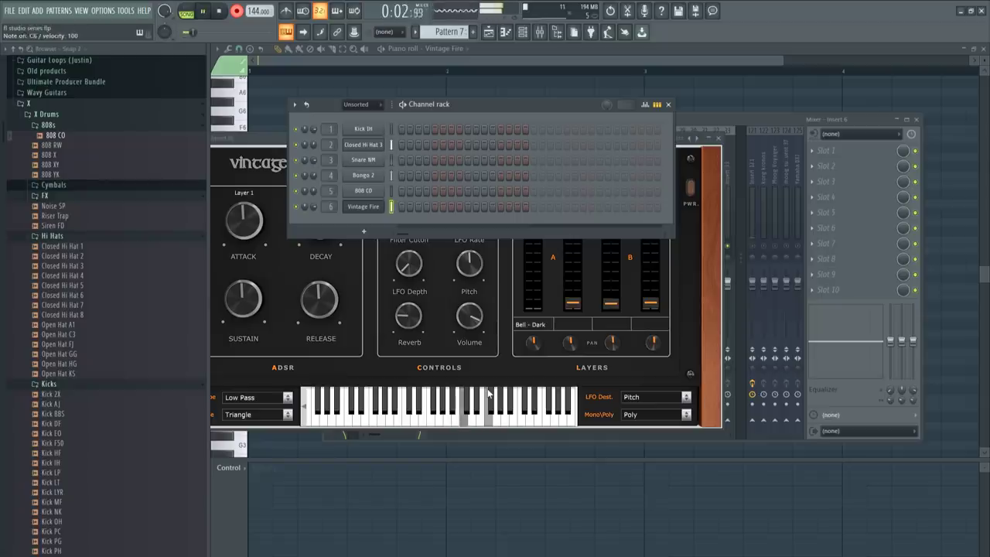
key("space")
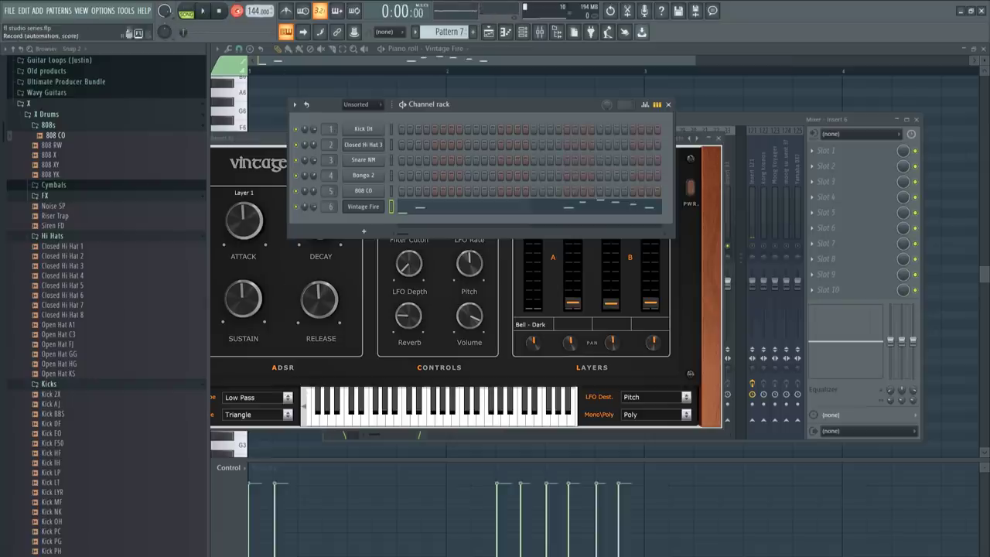
- Quantize the recorded Vintage Fire notes of Pattern 7 while the song plays
key("space")
key("F5")
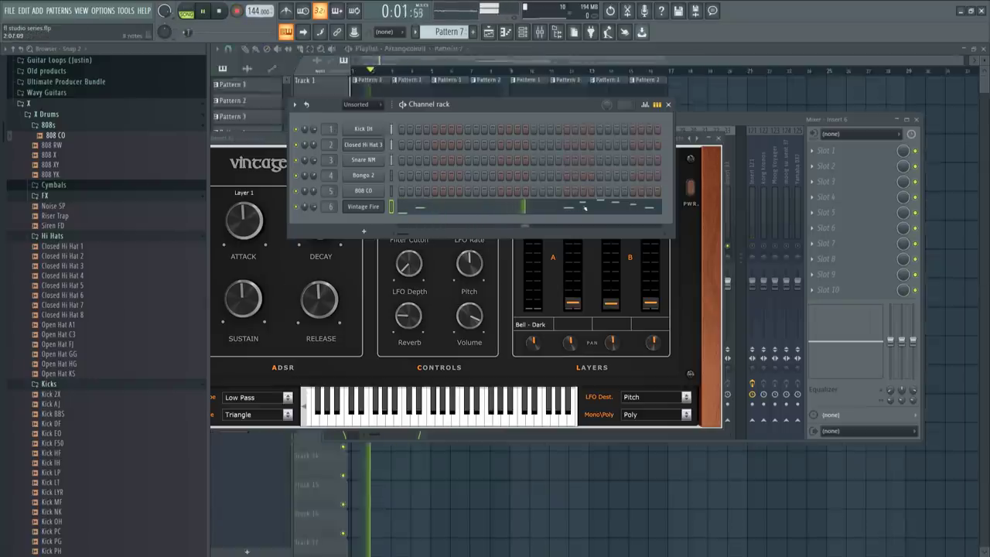
key("F7")
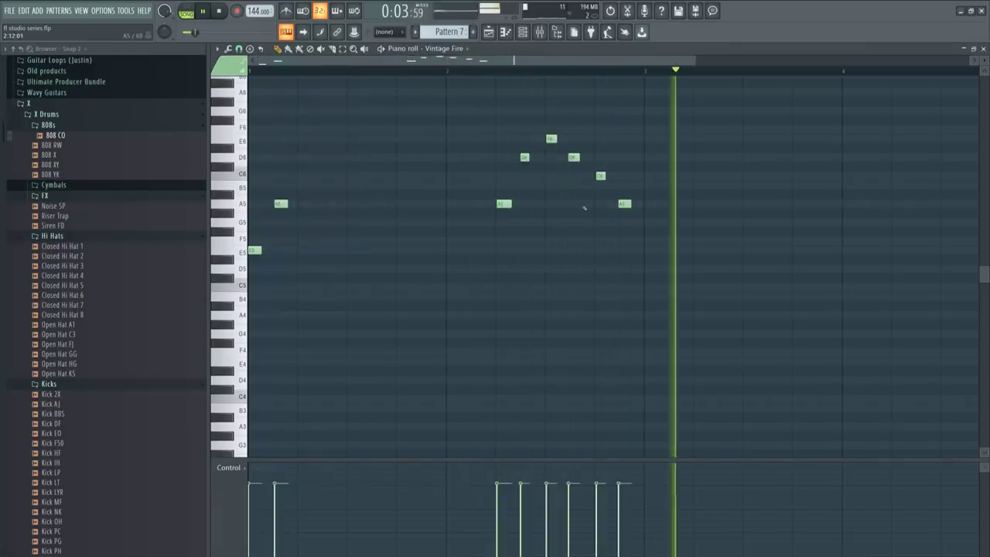
key("alt+q")
key("Return")
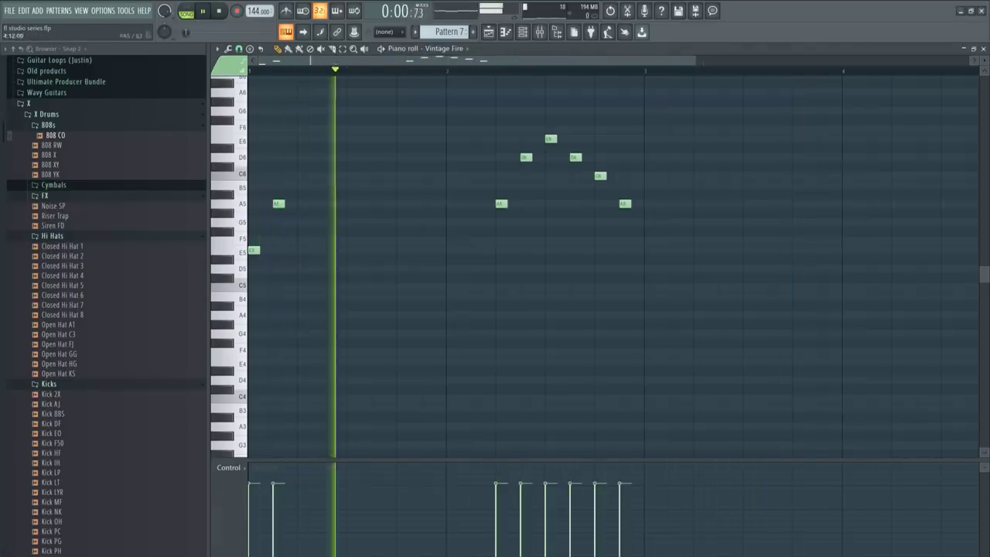
- Place Pattern 7 on Track 6 from bar 1 and duplicate it until it fills all sixteen bars
key("F7")
key("F9")
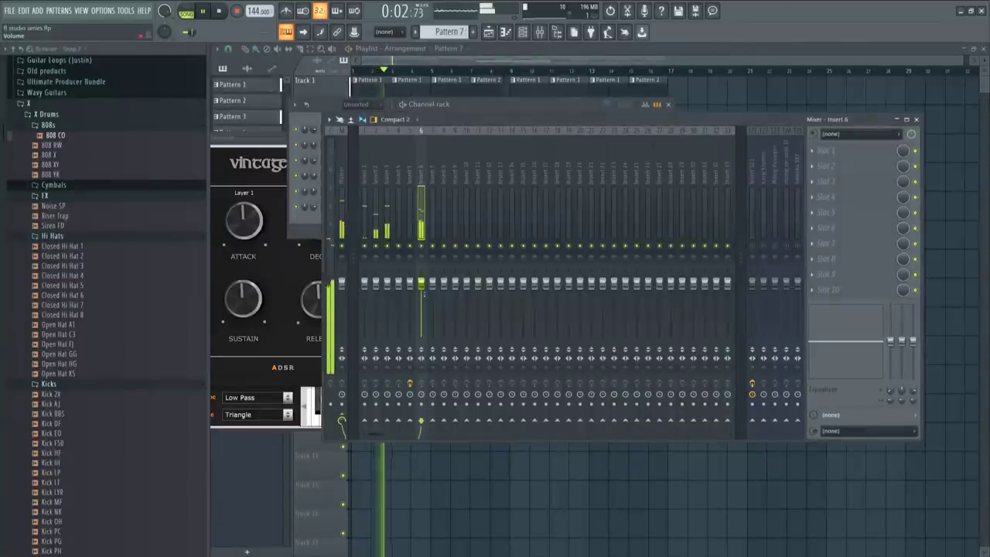
key("F12")
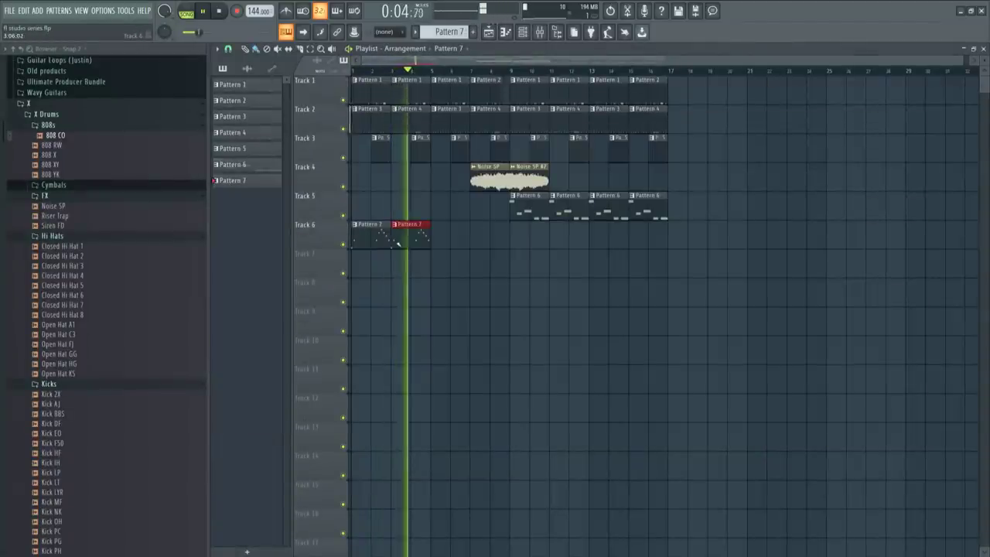
key("ctrl+b")
key("ctrl+b")
key("ctrl+b")
key("ctrl+b")
key("ctrl+b")
key("ctrl+b")
- Fine-tune Insert 6's volume to a level below the other inserts during playback, and stop the song
key("F9")
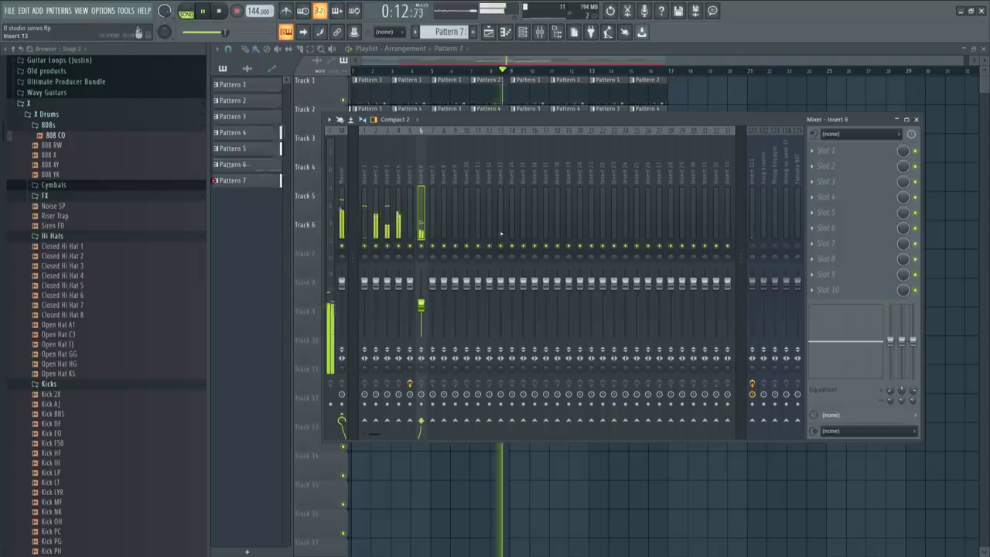
left_click_drag(421, 305, 420, 302)
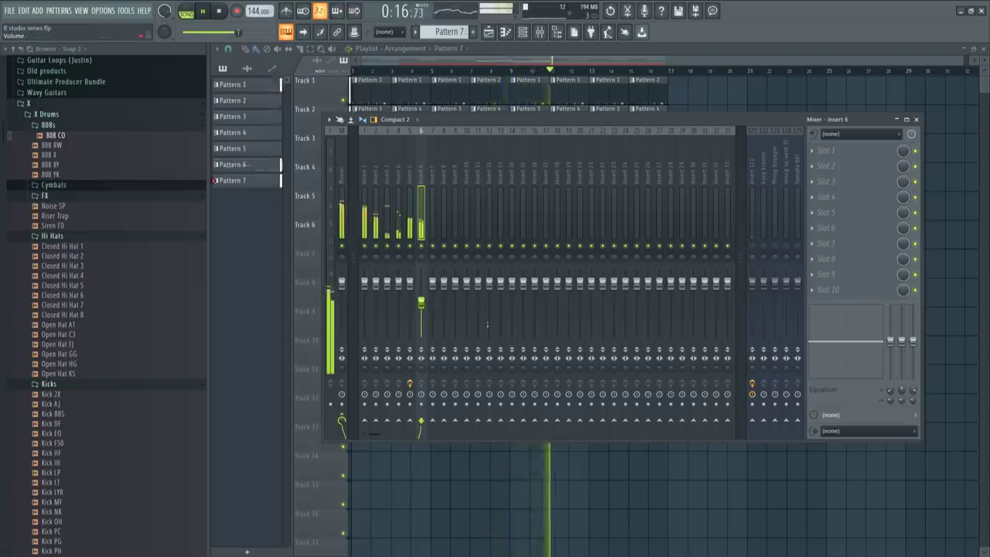
key("space")
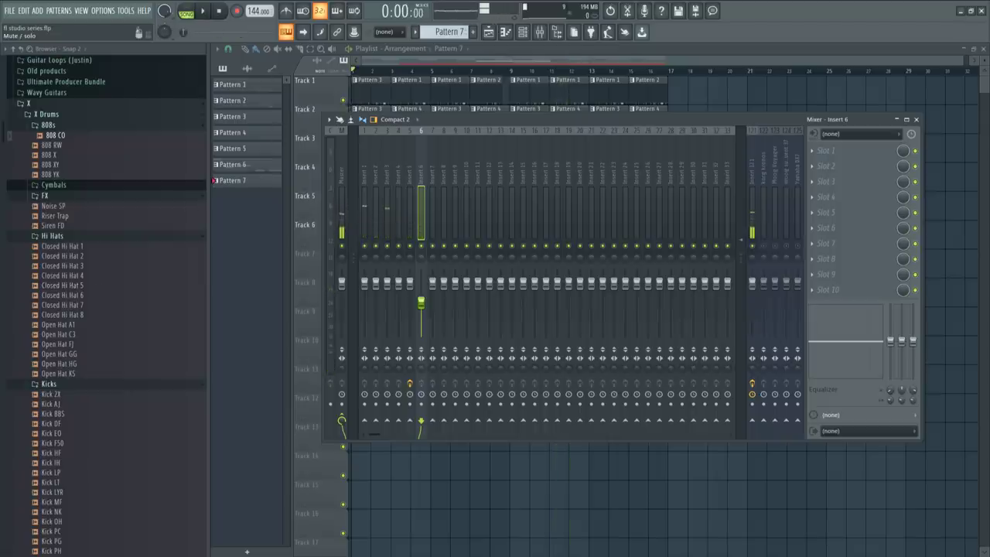
- Add Open Hat C3 as a new channel routed to Insert 7, and switch to the empty Pattern 8
right_click(78, 336)
left_click(100, 346)
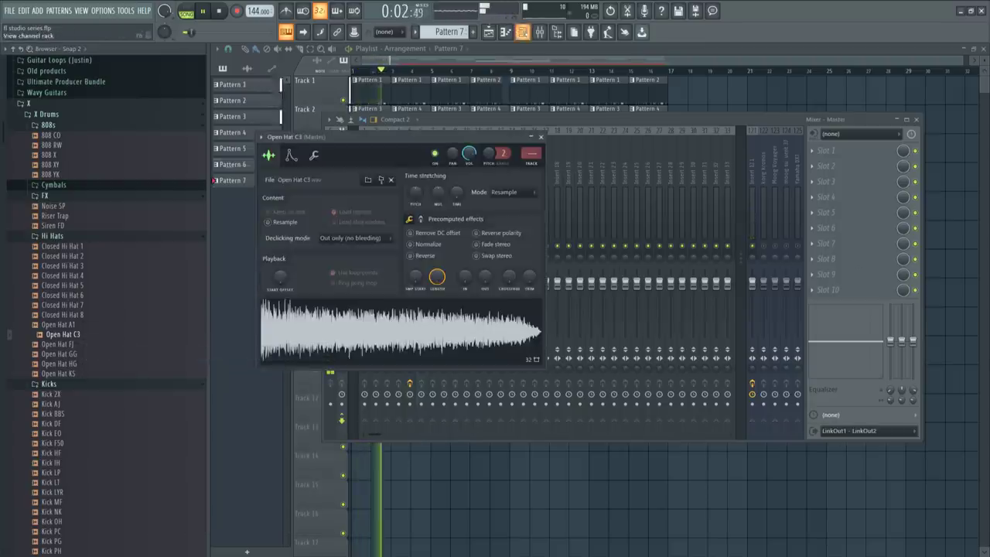
left_click(523, 32)
key("space")
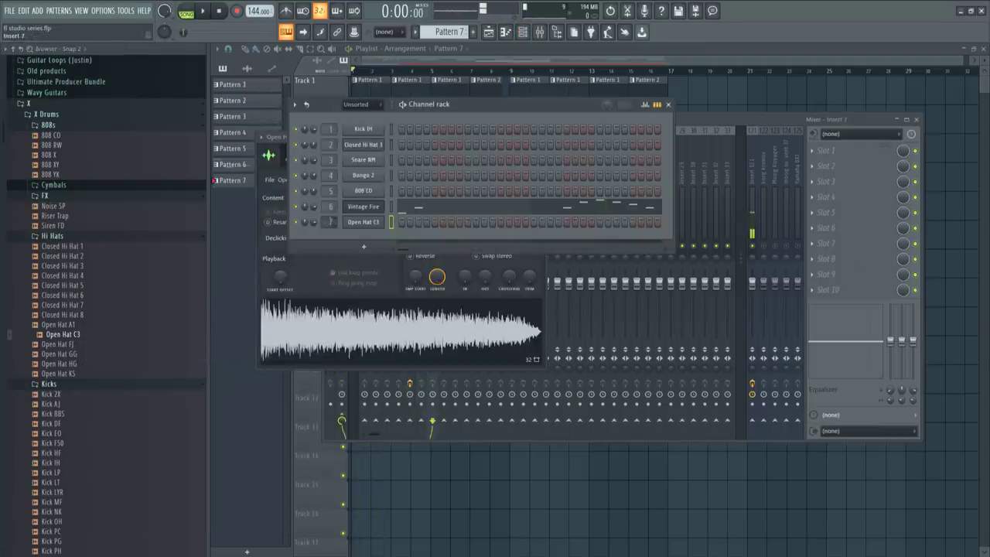
left_click(474, 31)
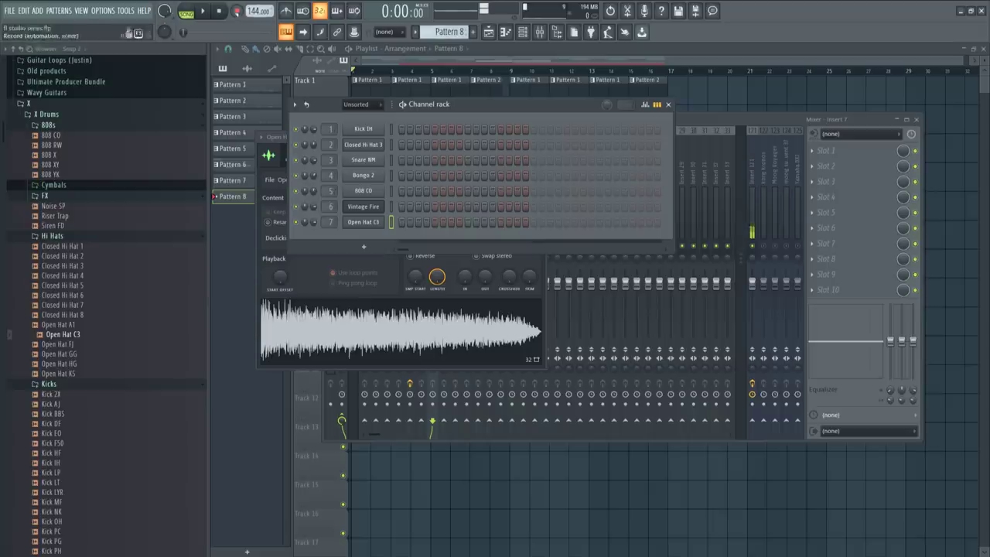
- Record Open Hat C3 hits on C5 into Pattern 8, quantize them, and close the piano roll
left_click(237, 11)
left_click(517, 392)
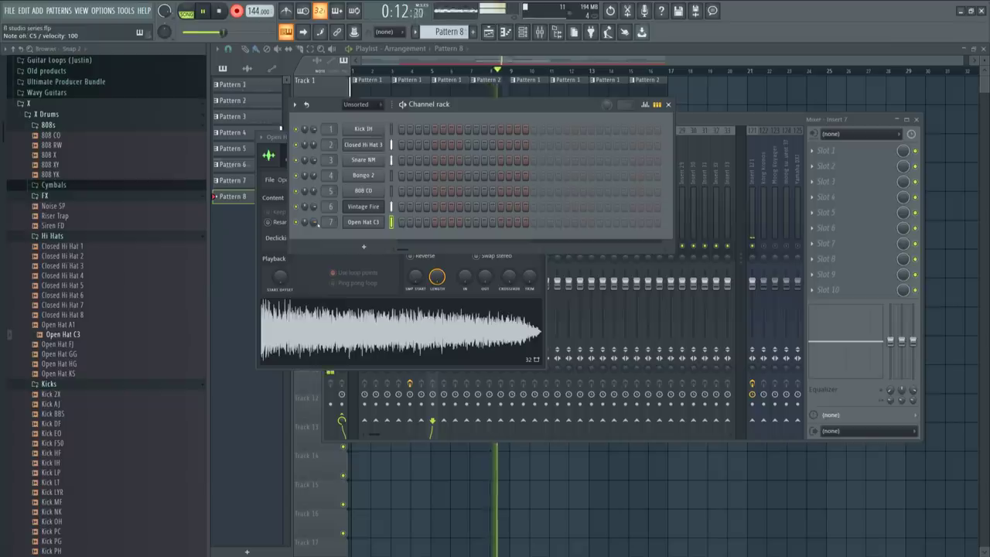
key("space")
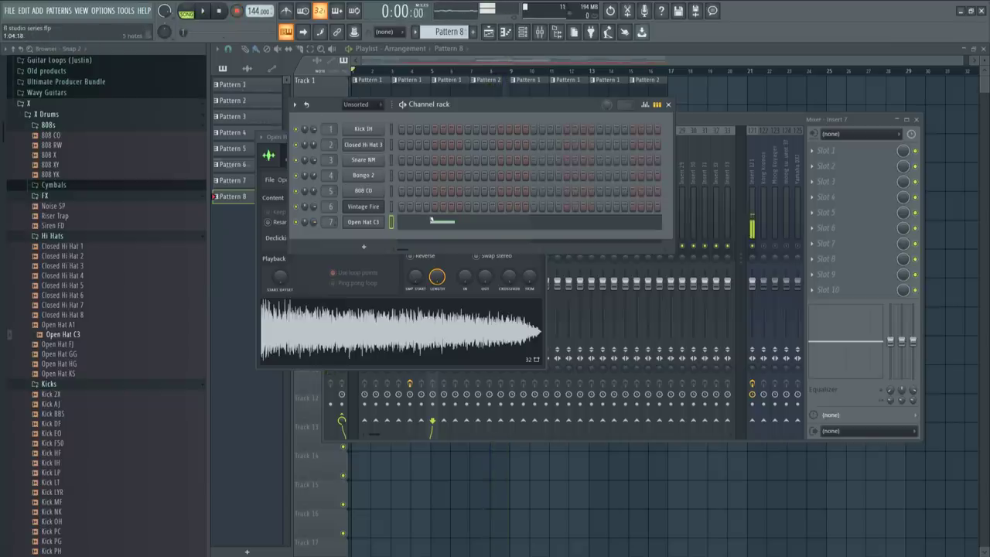
left_click(430, 221)
key("alt+q")
key("Return")
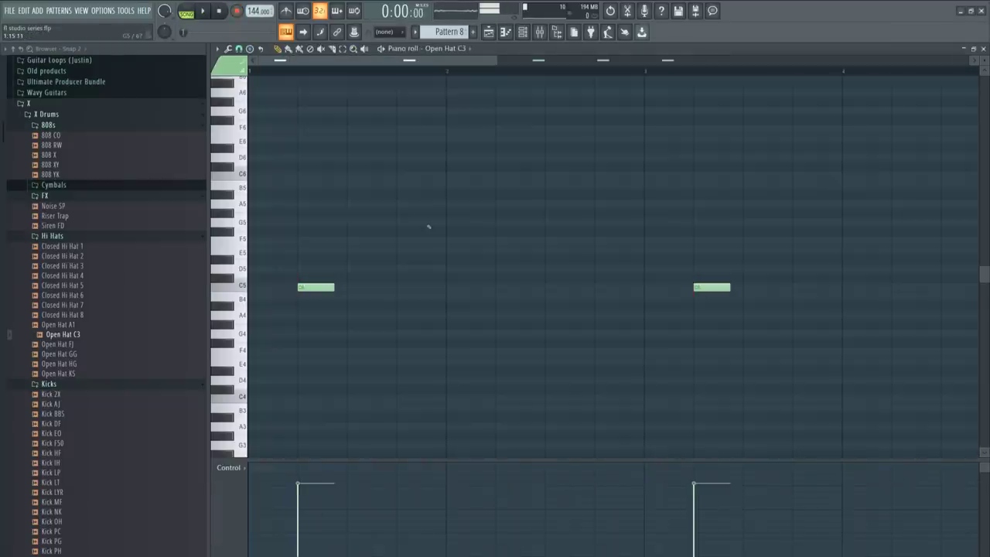
left_click(983, 49)
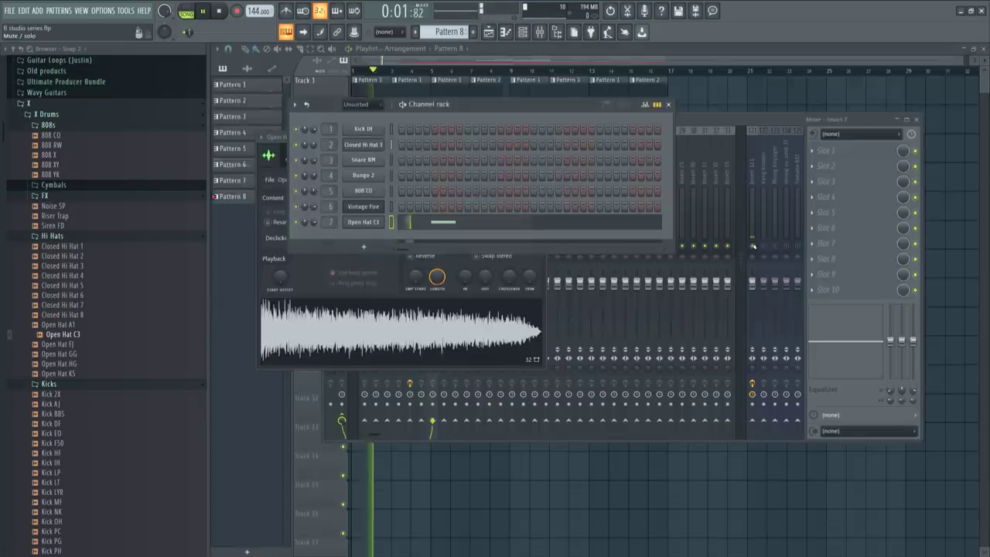
- Lower the Open Hat C3 channel's volume to about 39% during playback, and reopen the Vintage Fire instrument
left_click(329, 386)
left_click(316, 237)
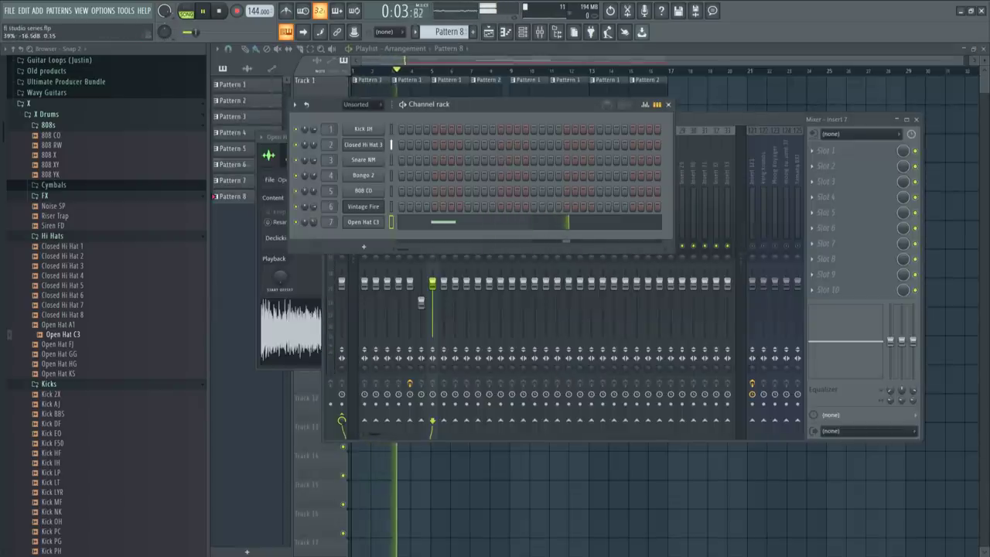
left_click(365, 207)
left_click(752, 246)
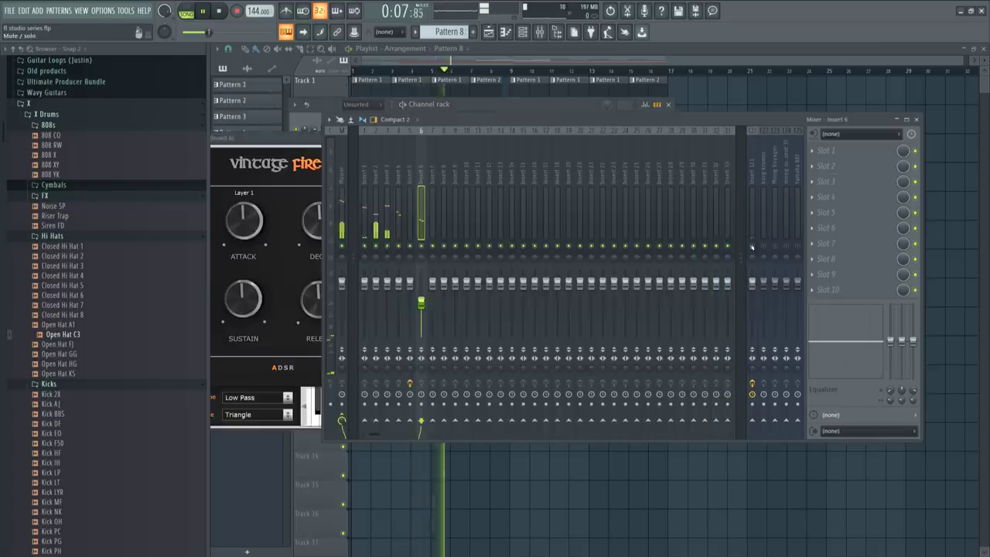
key("space")
left_click(267, 143)
left_click_drag(266, 143, 346, 149)
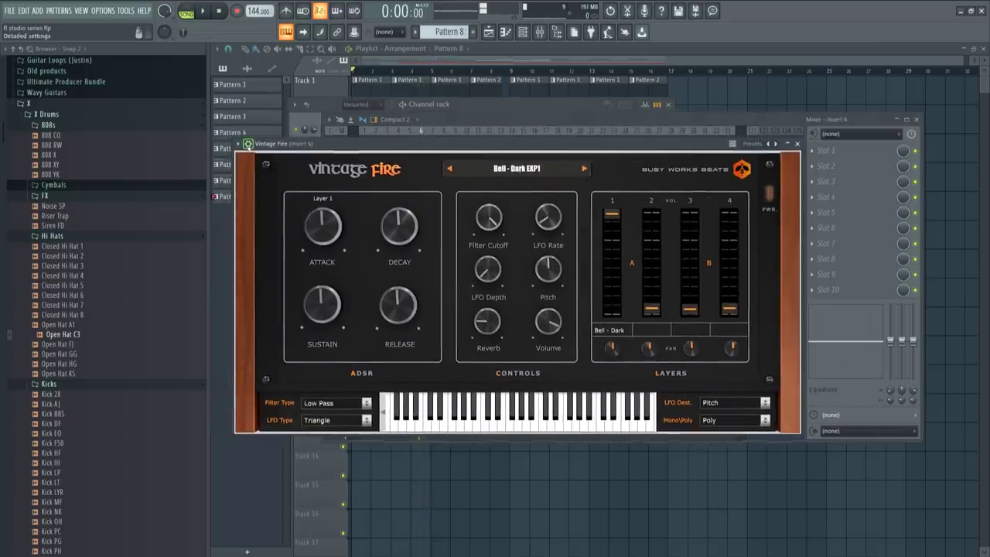
left_click(249, 144)
left_click(291, 162)
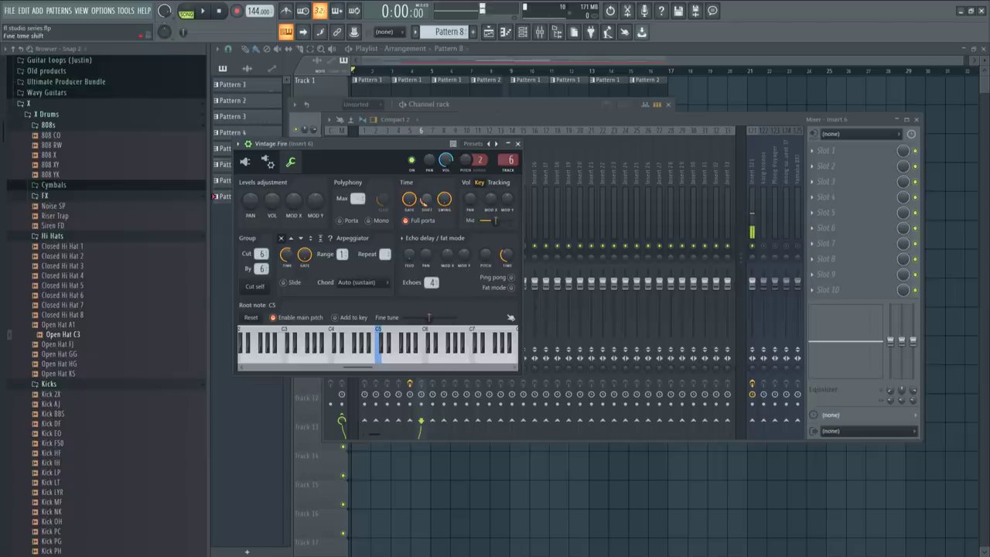
left_click(245, 163)
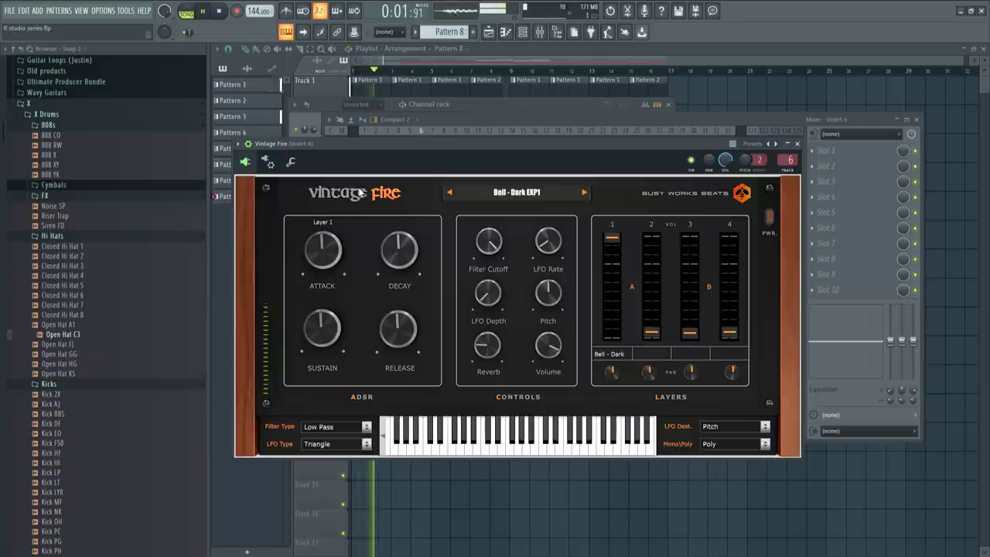
left_click(584, 193)
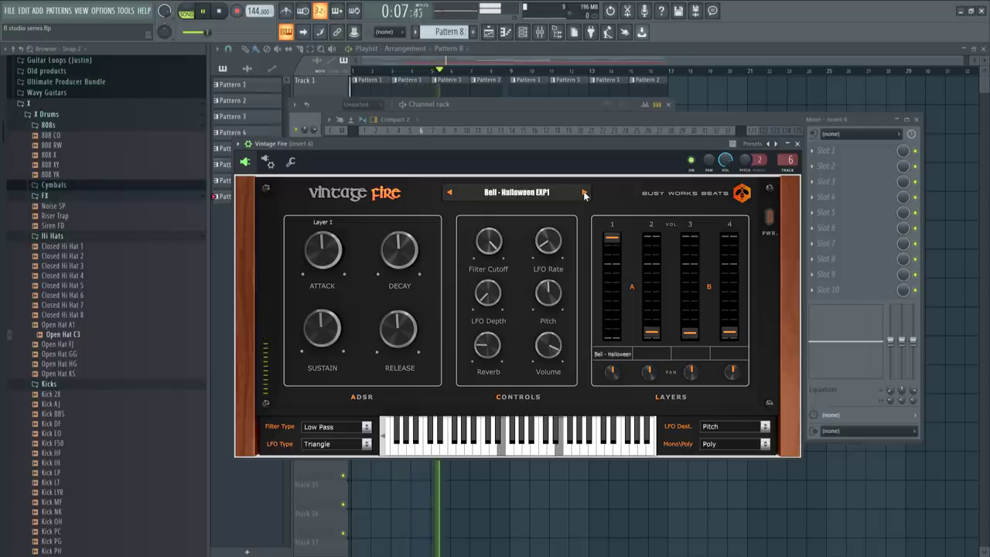
- Change the Vintage Fire preset to Bell - Magic EXP1 and turn up the instrument's reverb and volume
left_click(584, 194)
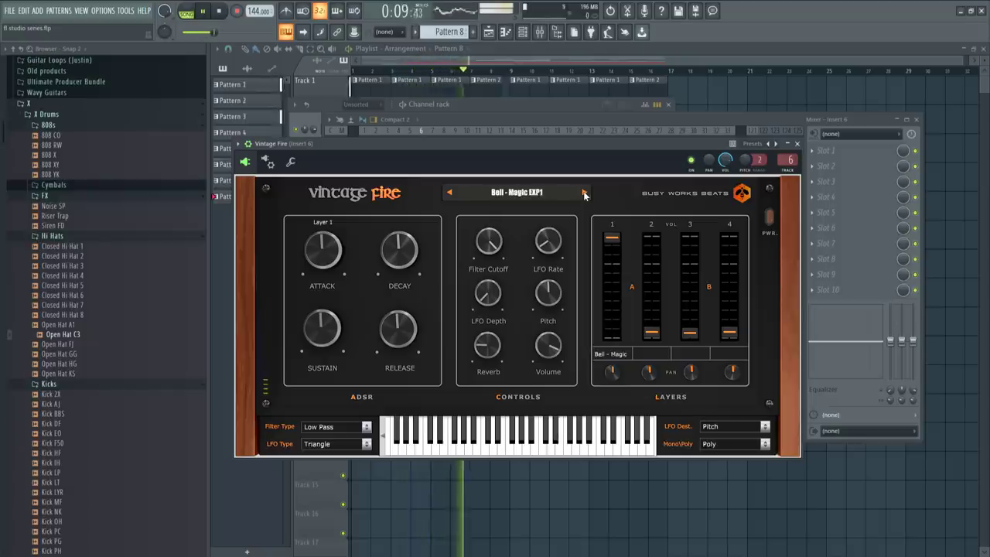
double_click(787, 160)
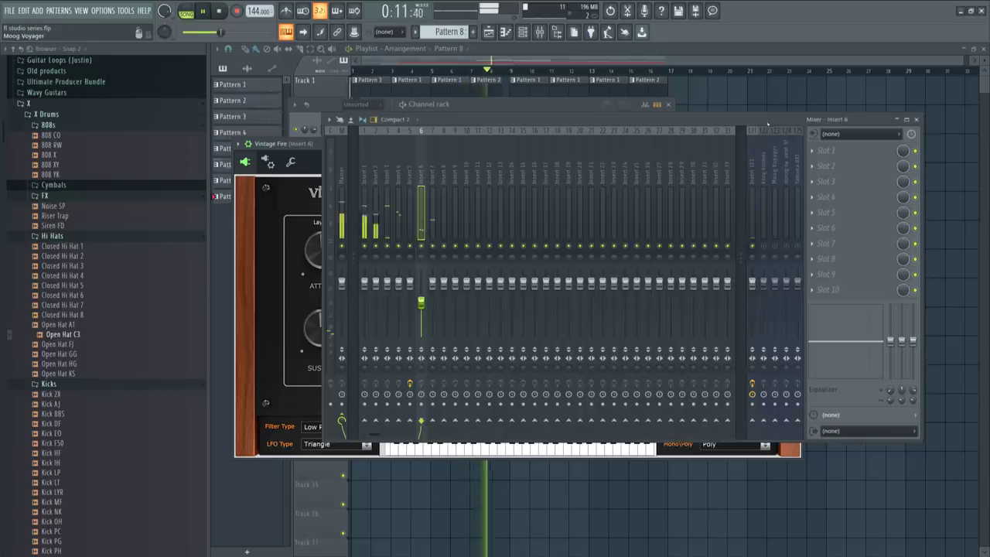
left_click(313, 153)
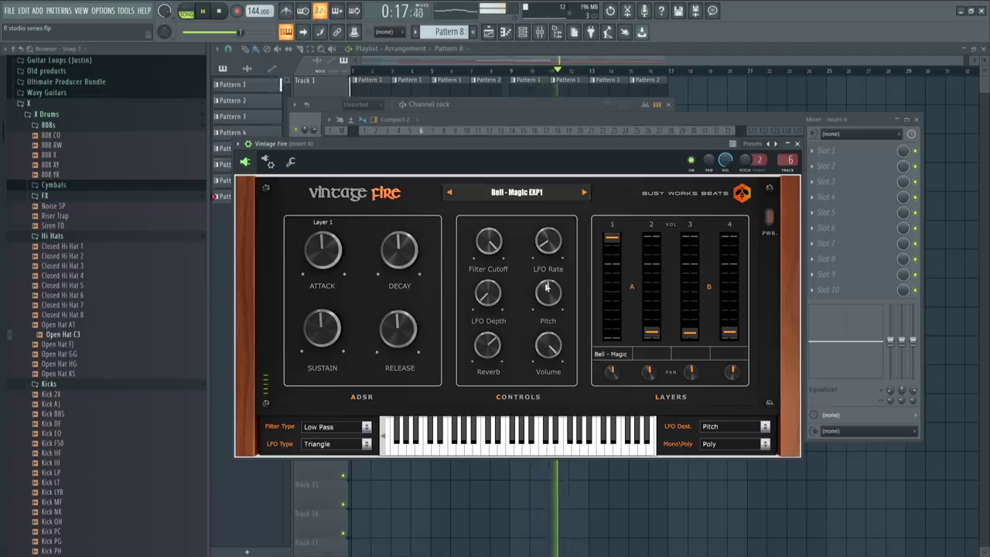
- Load Fruity Delay 3 into the first effect slot of Insert 6 and close its window
left_click(876, 164)
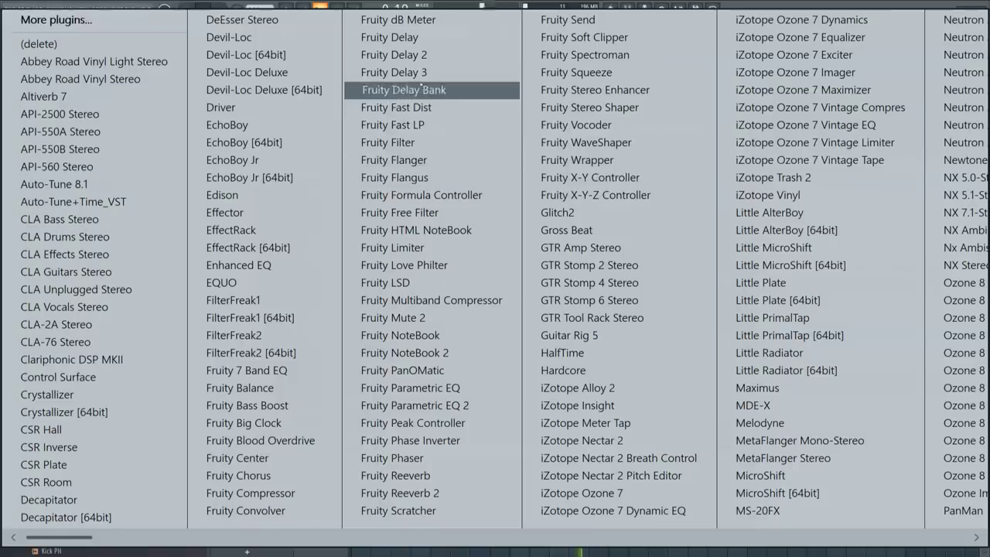
left_click(398, 72)
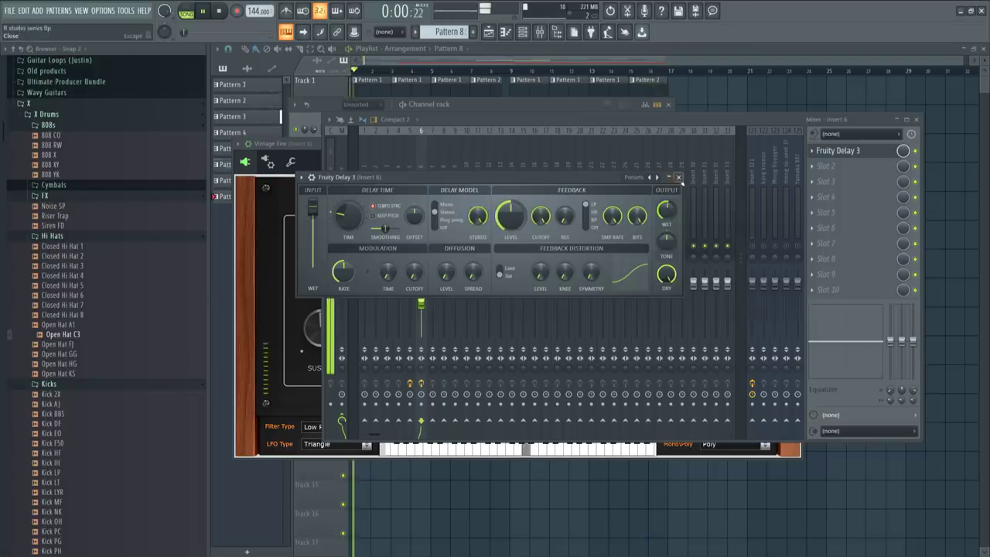
left_click(842, 151)
- Load HalfTime into Insert 6's second effect slot and set its mix to about 77%
left_click(853, 167)
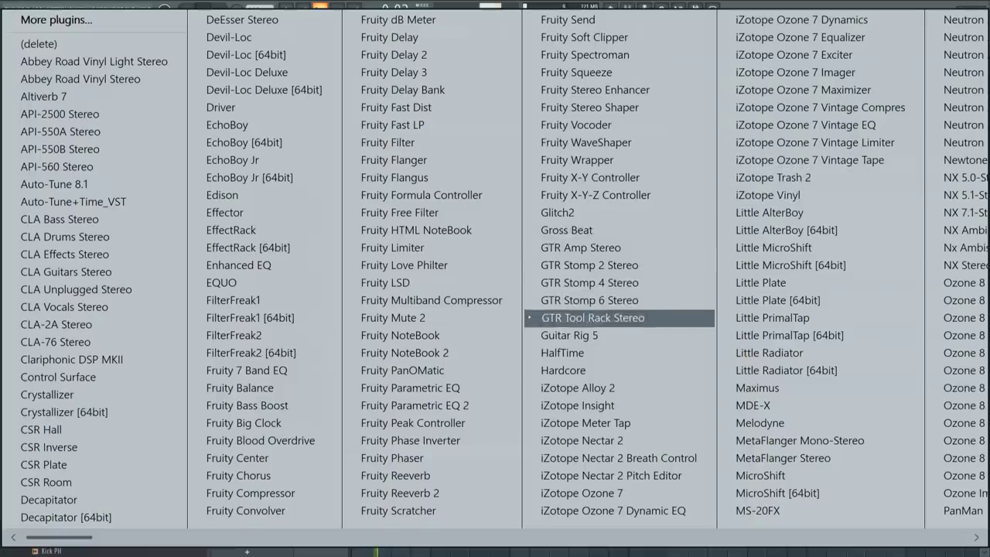
left_click(572, 353)
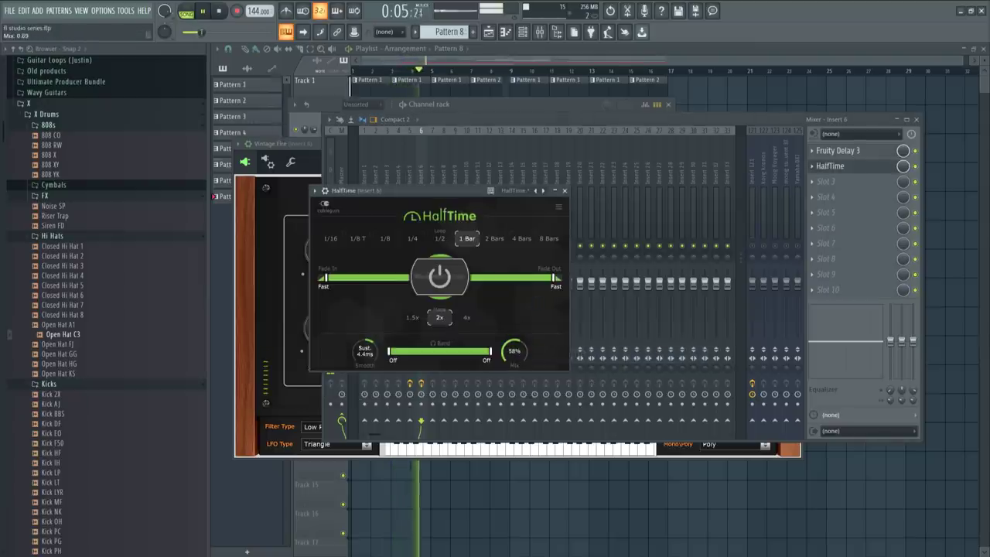
left_click_drag(514, 352, 515, 347)
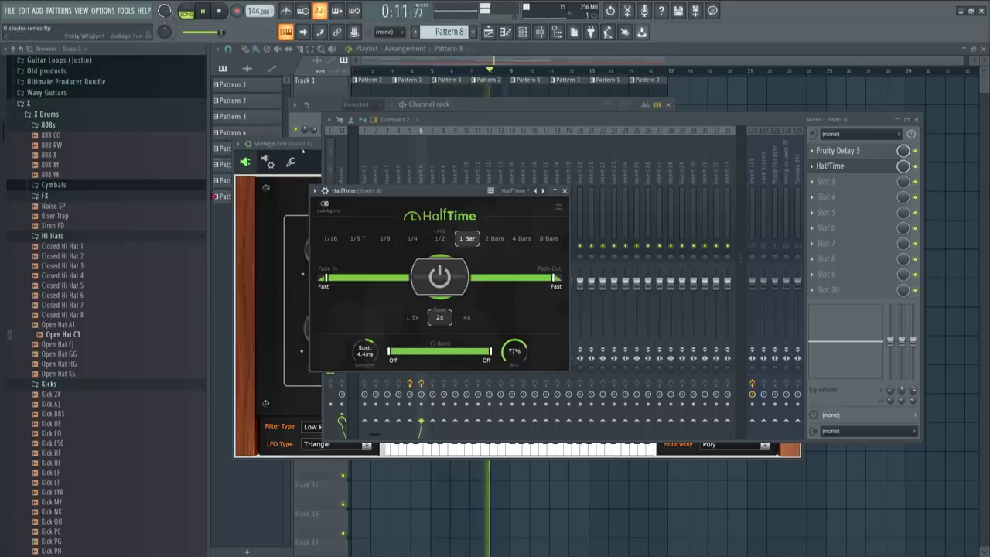
left_click(623, 135)
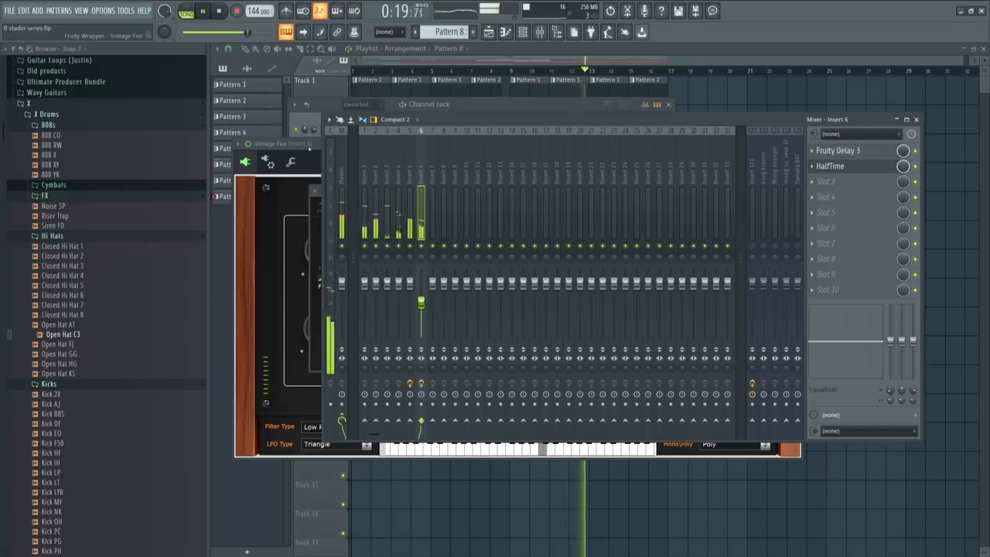
- Load Glitch2 into Insert 6's third effect slot and initialize its program to an empty sequence
left_click(826, 181)
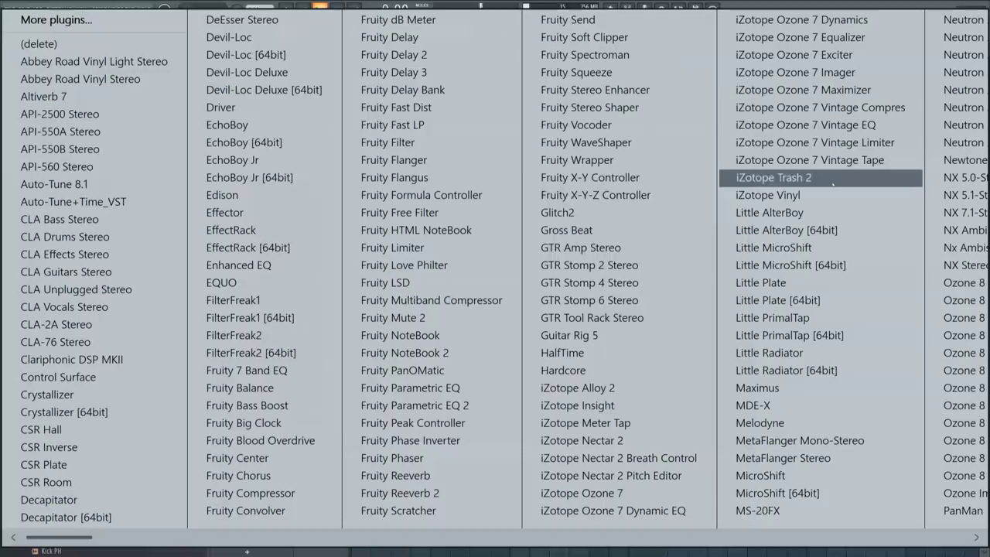
left_click(584, 214)
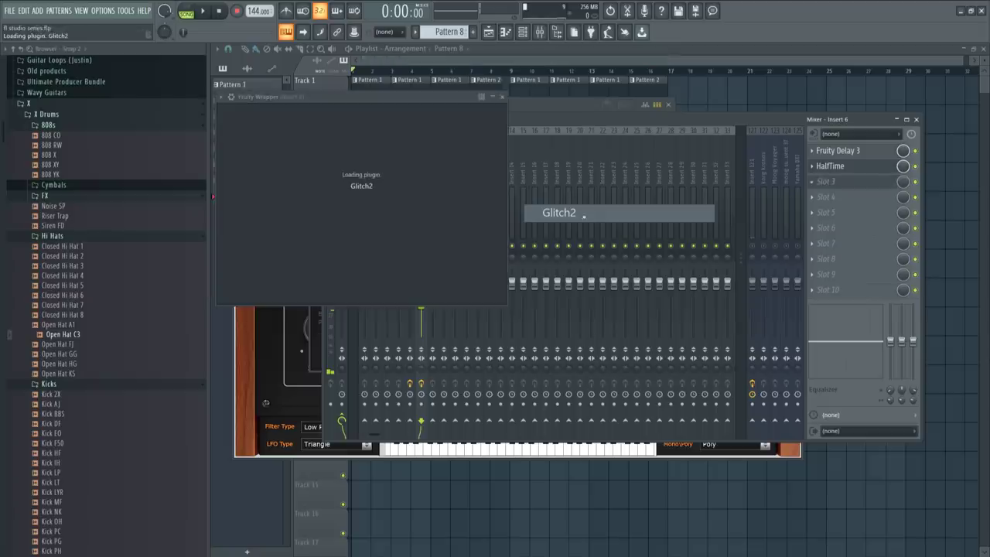
left_click(539, 130)
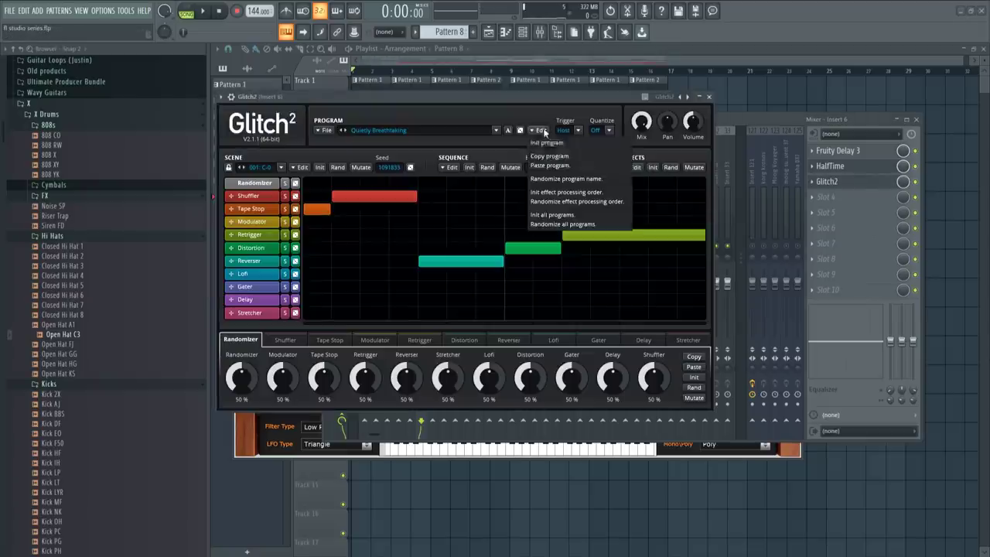
left_click(557, 142)
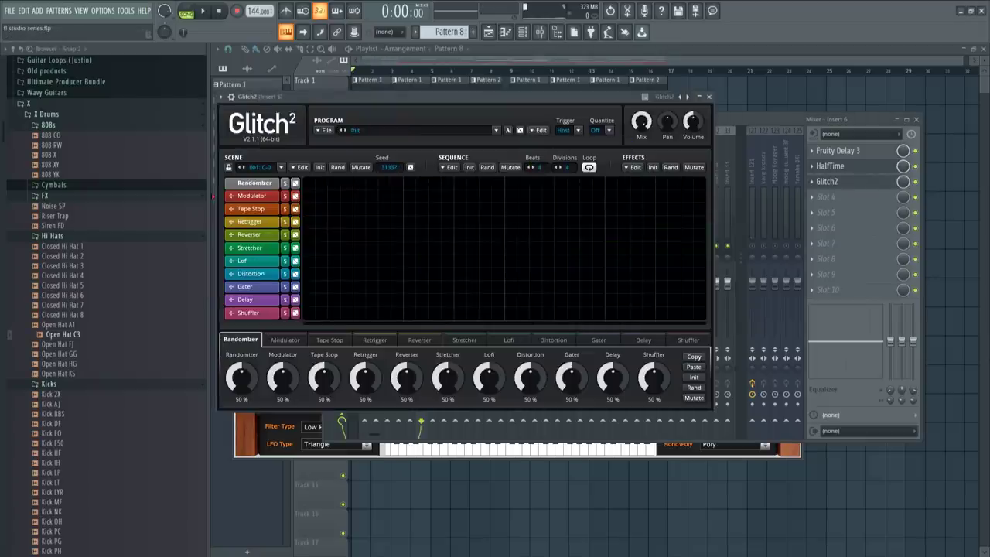
- Place a one-beat Retrigger block on beat 4 and a one-beat Tape Stop block on beat 8 in Glitch2, with playback running
left_click_drag(456, 222, 503, 224)
key("space")
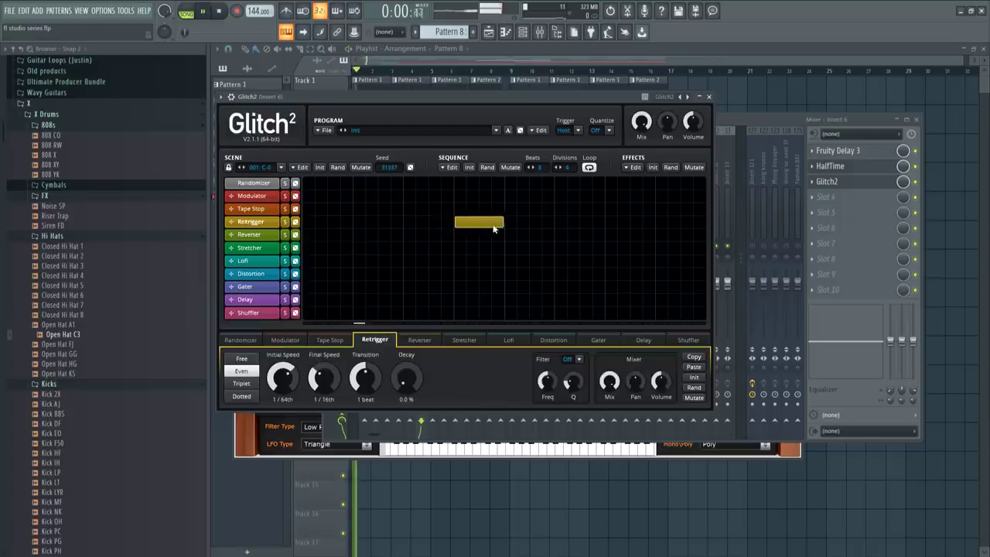
left_click(659, 212)
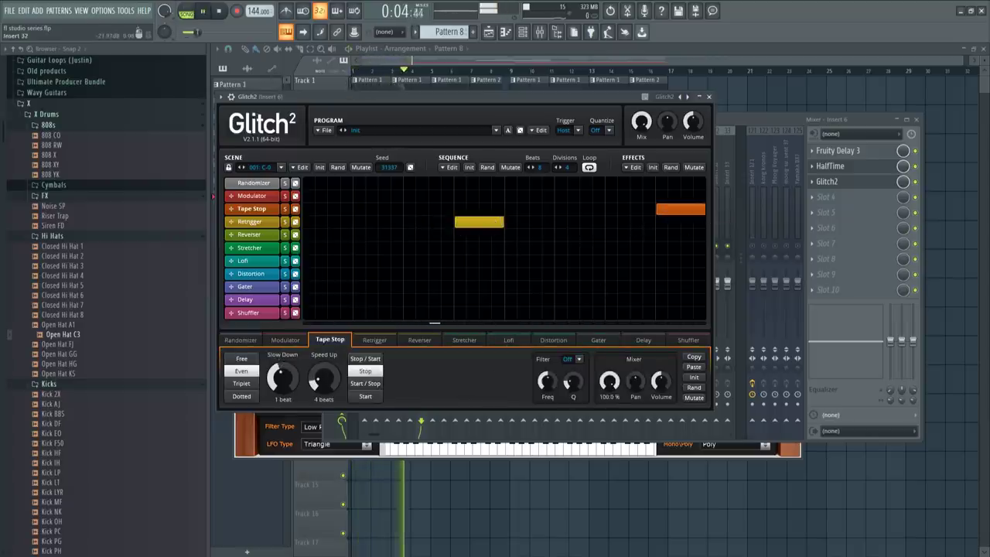
- Lower Glitch2's Tape Stop mix to about 32% and its Retrigger mix to about 51%, and close the plugin
left_click_drag(611, 381, 611, 433)
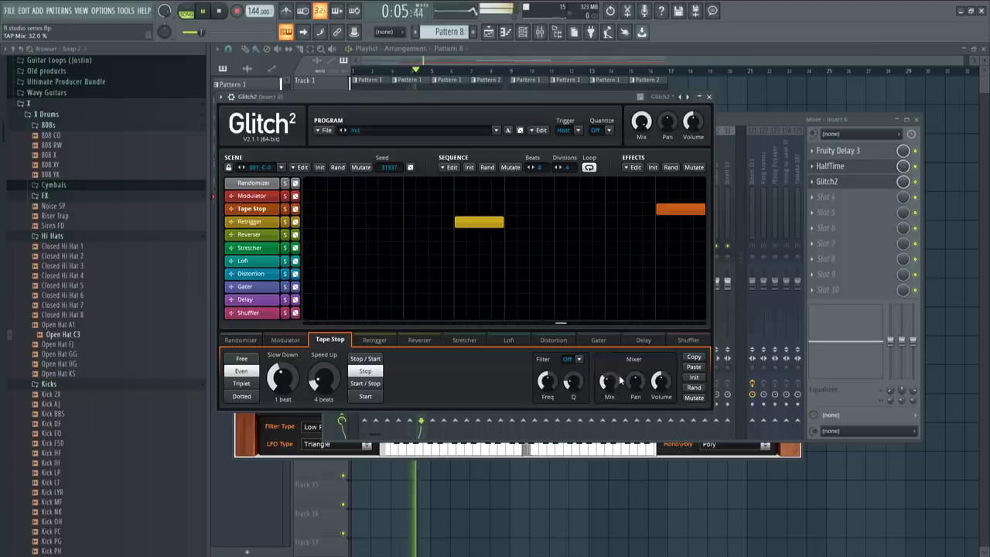
left_click(262, 225)
left_click_drag(609, 381, 609, 383)
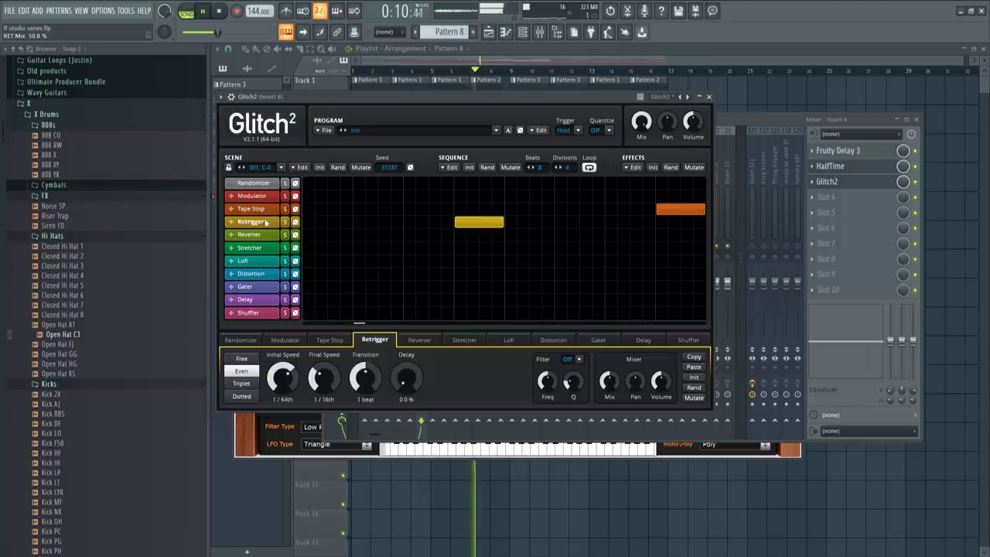
left_click(261, 211)
left_click(710, 96)
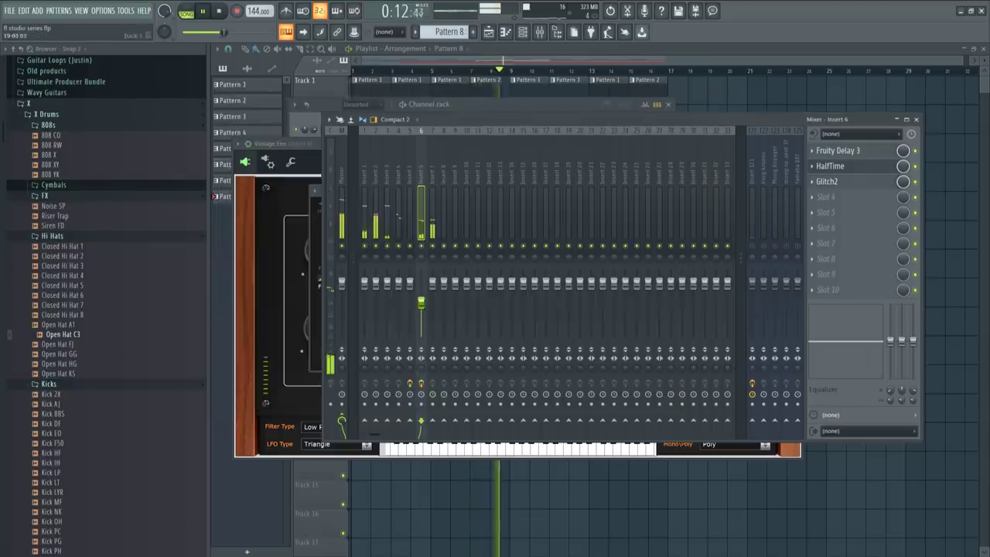
- Increase the reverb in the Vintage Fire instrument and close its window
left_click(302, 148)
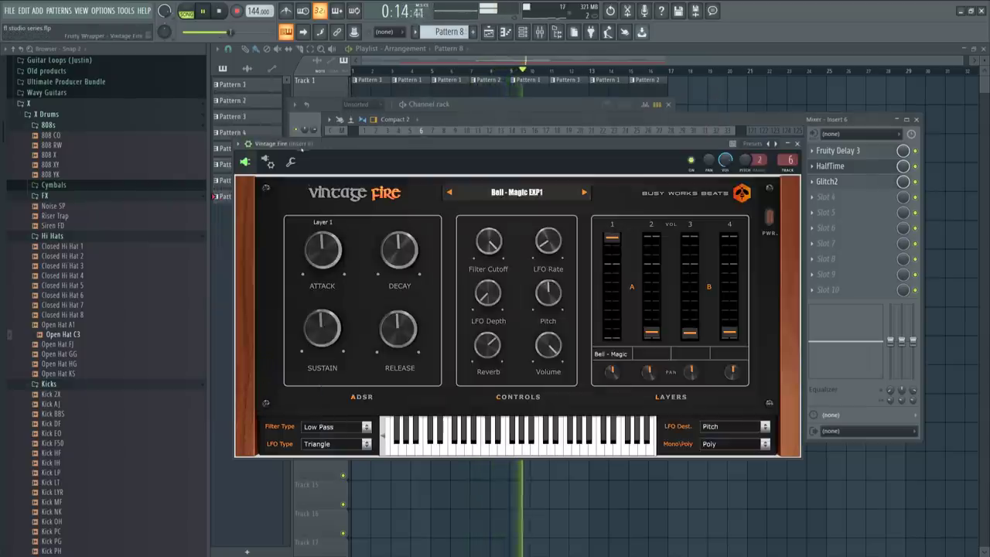
left_click_drag(496, 358, 488, 338)
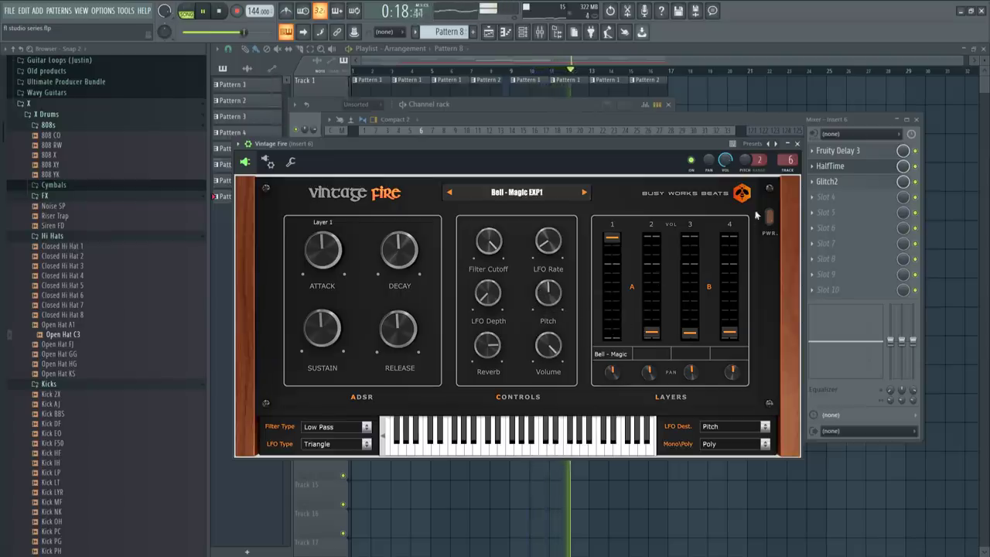
left_click(798, 144)
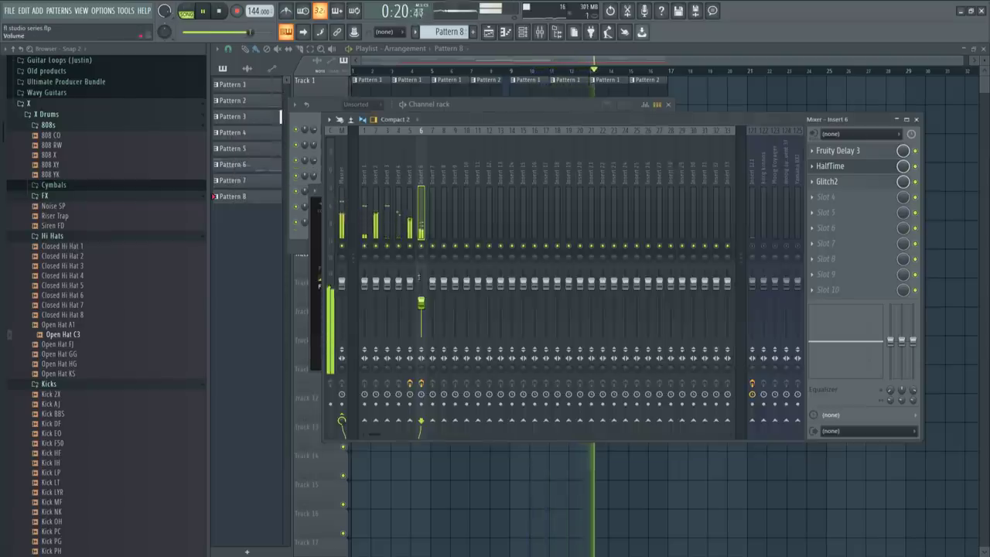
- Move the mixer clear of the channel rack, reopen Vintage Fire and turn its pitch down slightly
left_click_drag(473, 121, 561, 145)
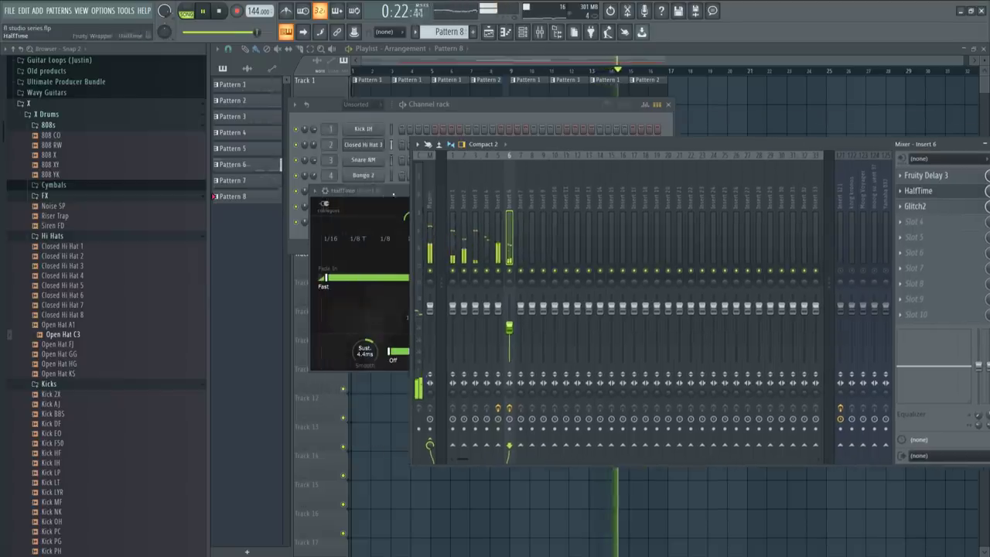
left_click(365, 220)
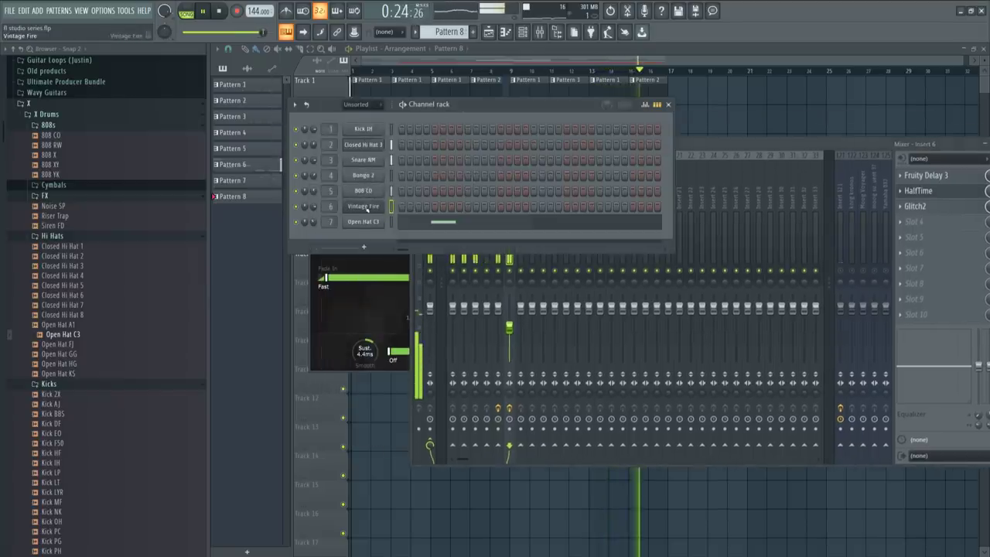
left_click(363, 207)
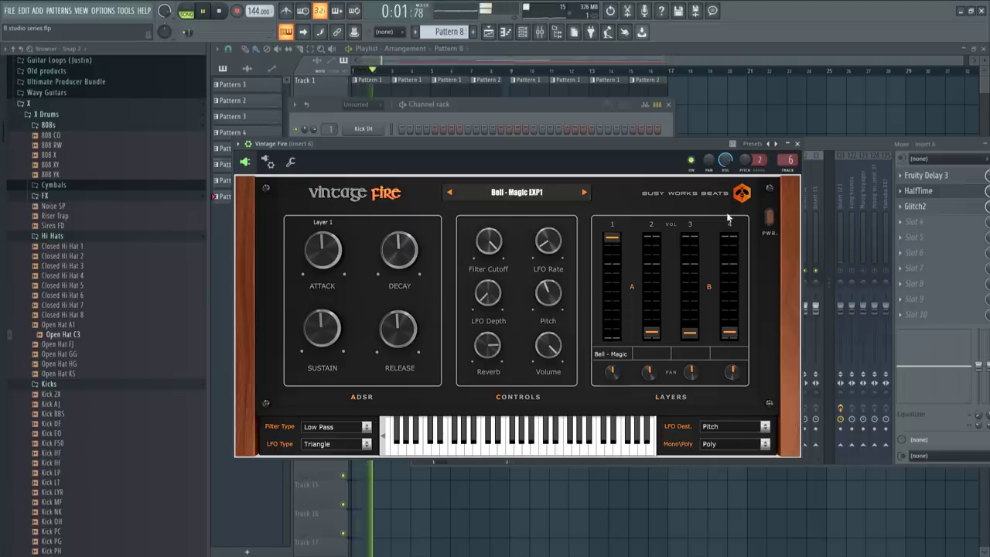
left_click(844, 273)
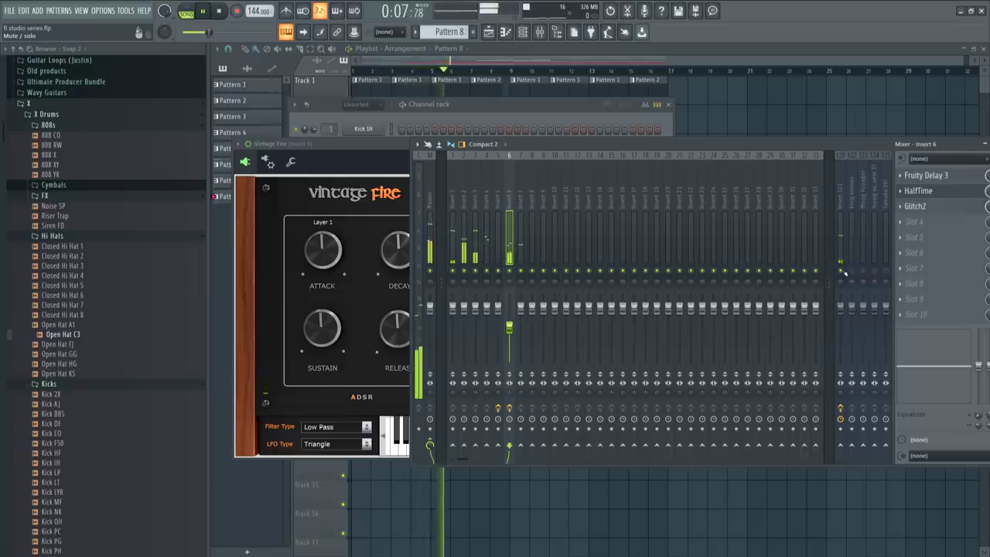
- Switch to Pattern 7 and stop playback
left_click(489, 112)
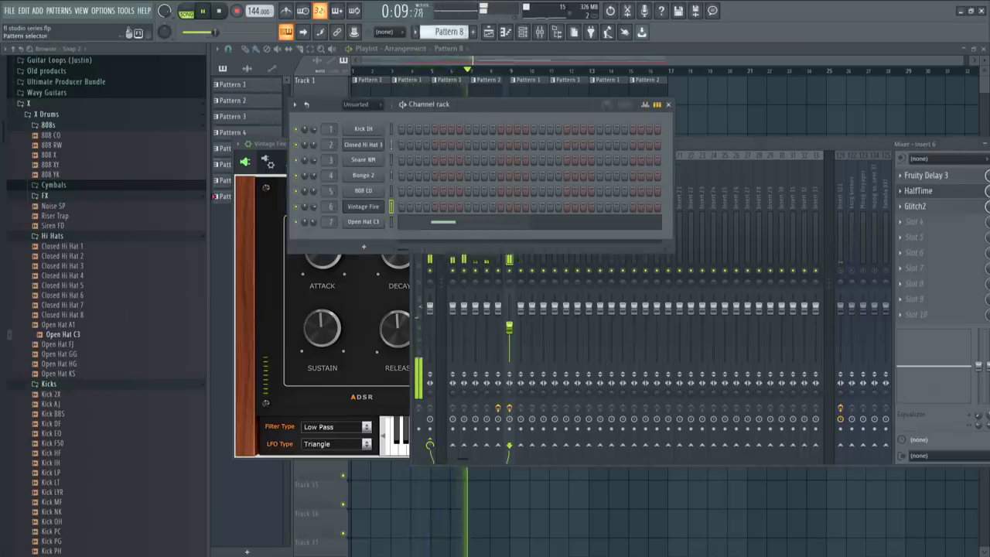
scroll(450, 33, "up", 1)
key("space")
- Select Insert 1 in the mixer and load Fruity Soft Clipper into its first effect slot
left_click(841, 155)
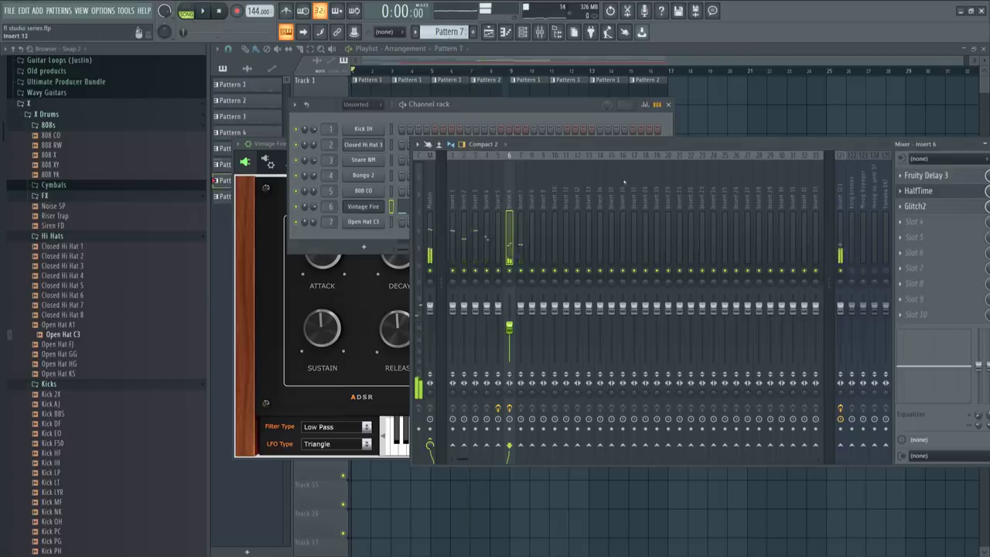
left_click_drag(532, 199, 455, 200)
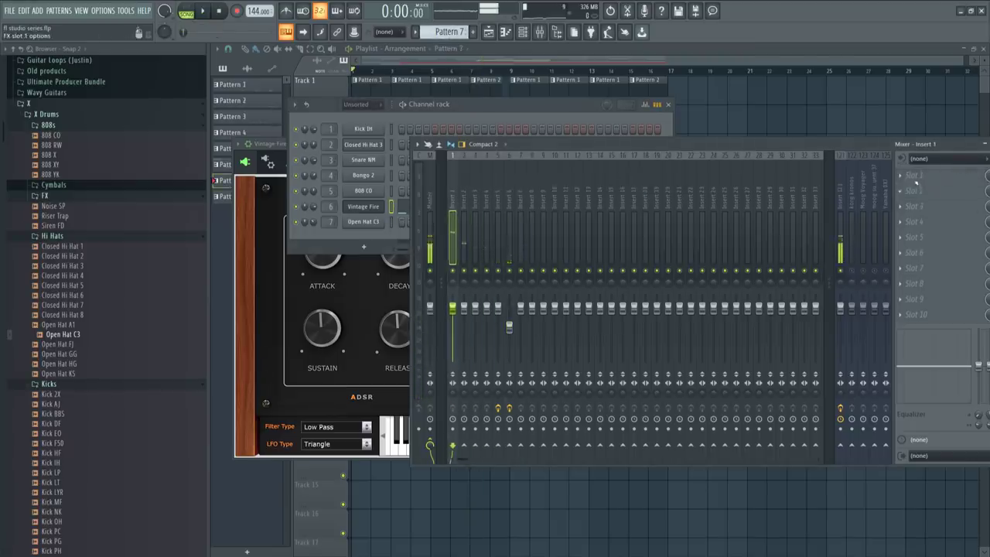
left_click(915, 177)
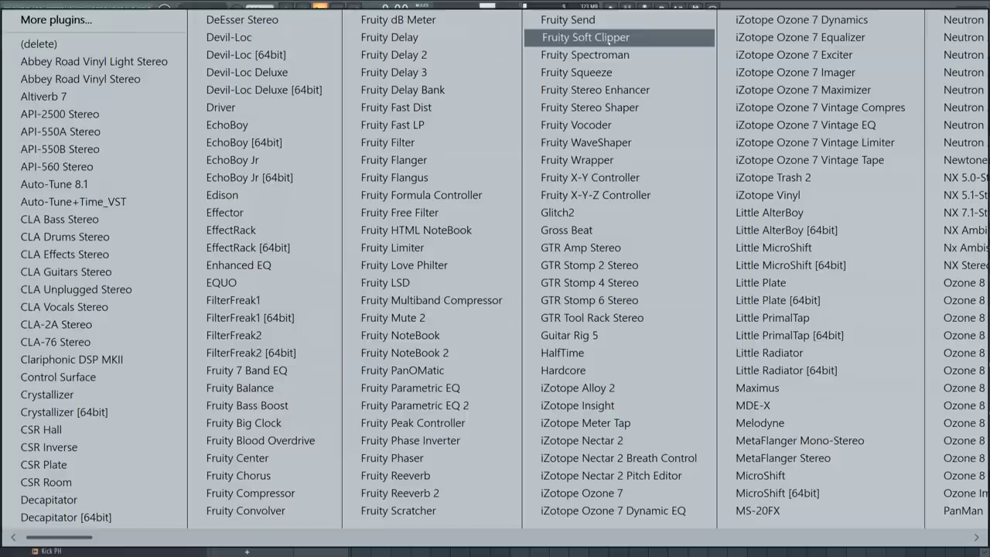
left_click(608, 40)
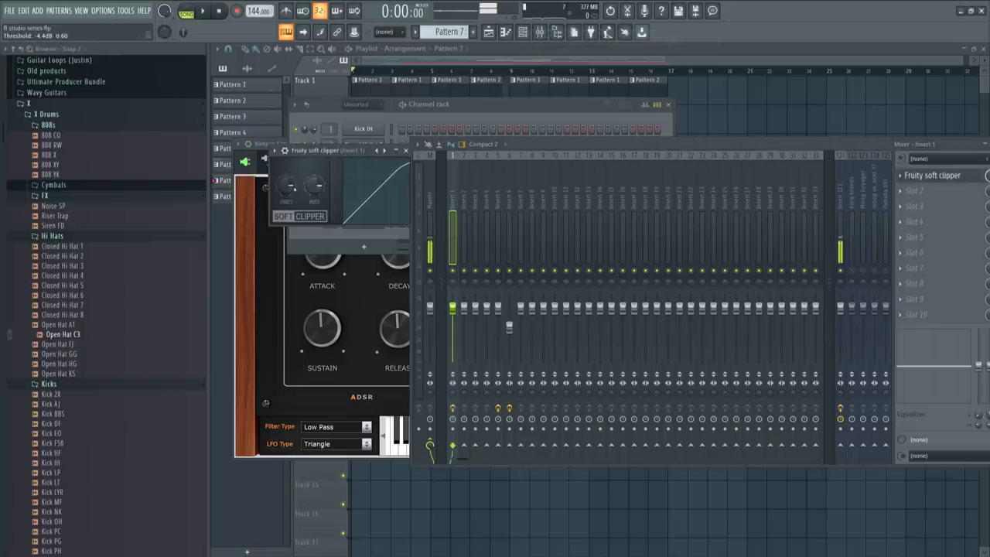
- Raise the soft clipper's threshold on Insert 1 until its curve is straight, and open the Kick IH channel's level adjustment settings
left_click(372, 130)
left_click(932, 176)
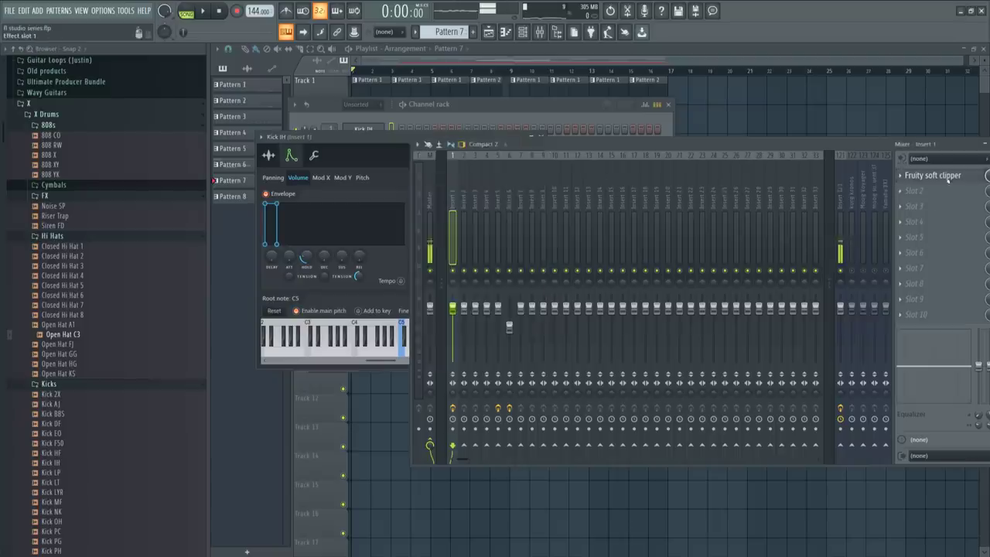
left_click(377, 130)
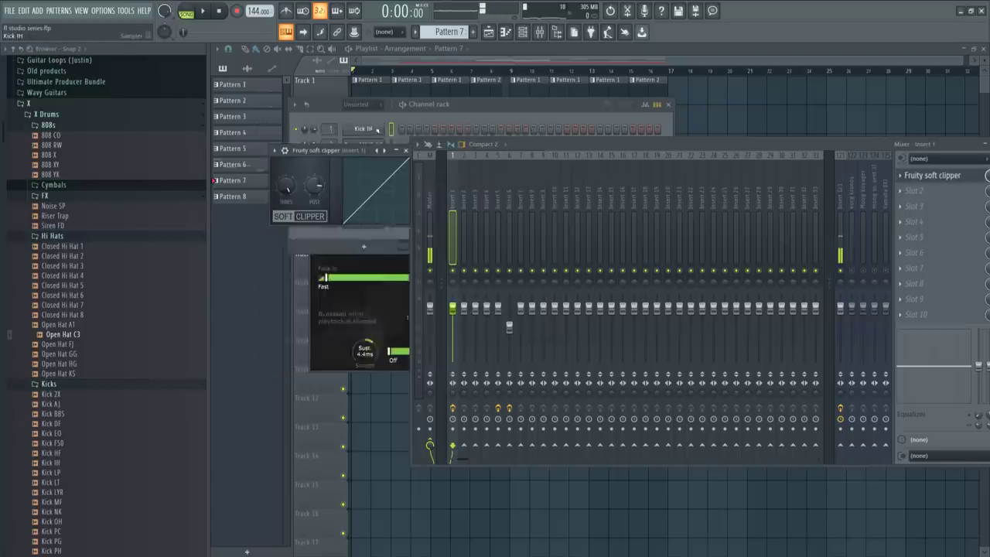
left_click(377, 130)
left_click(316, 159)
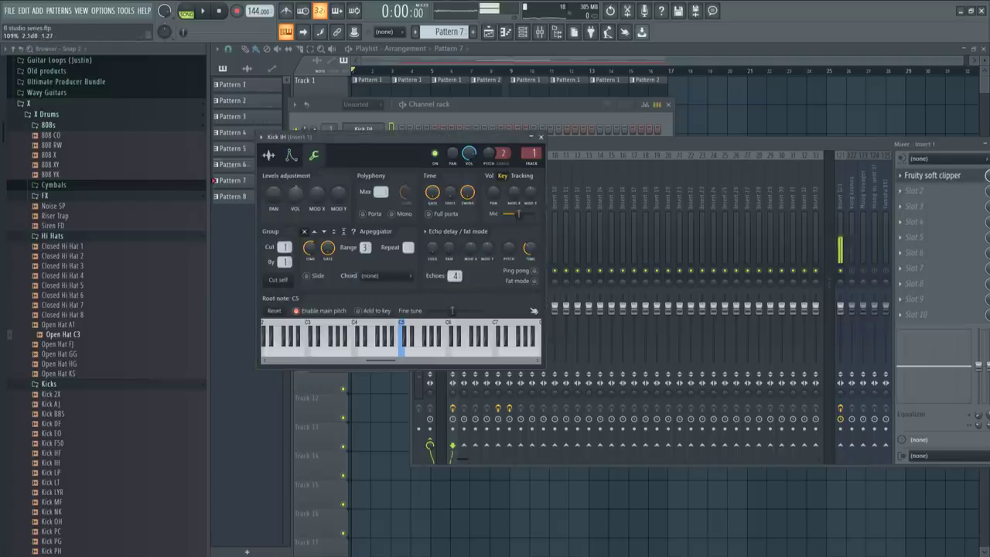
- Lower Insert 1's mixer fader and raise the Kick IH channel's volume multiplier during playback
left_click(663, 142)
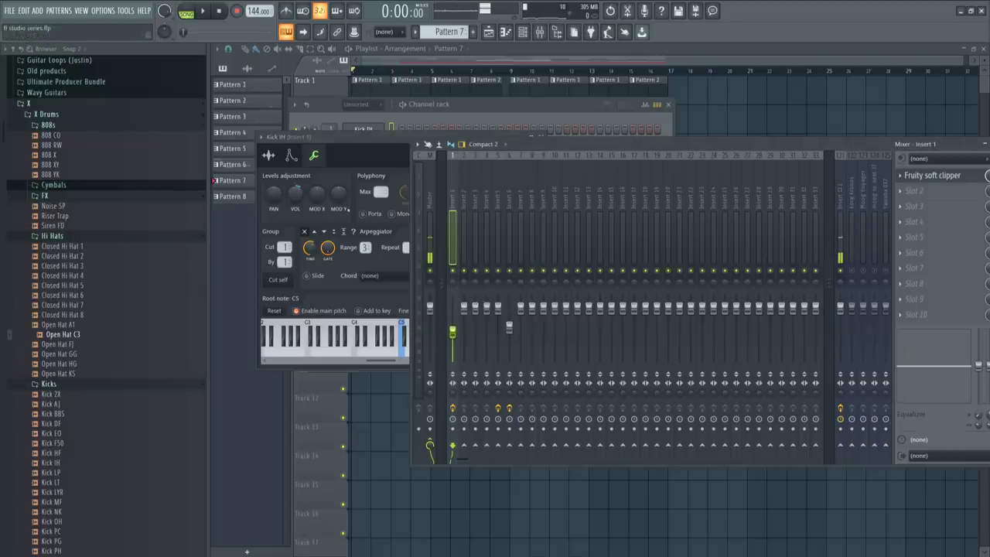
key("space")
left_click_drag(296, 193, 295, 176)
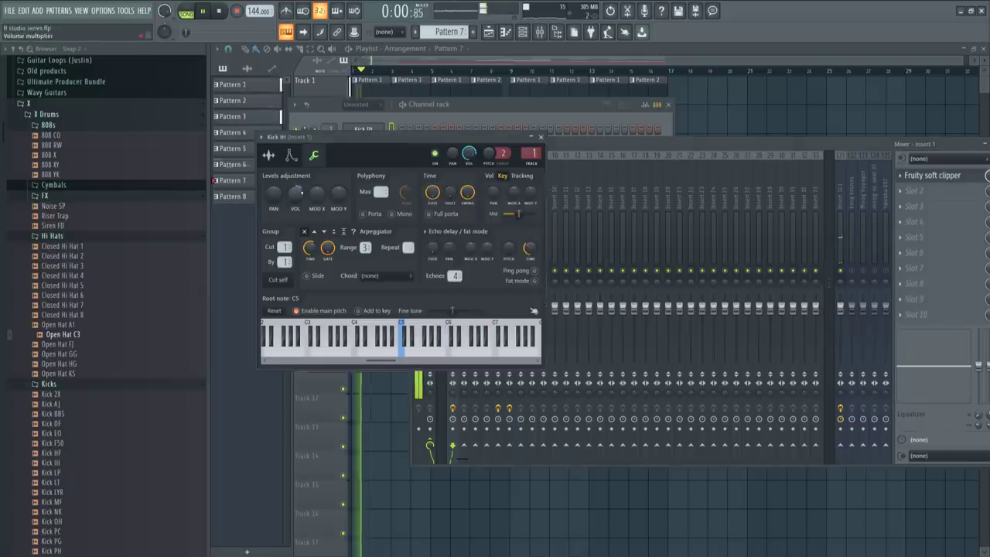
- Balance Insert 1's mixer fader, set to about 74%, against the Kick IH channel's volume multiplier during playback
left_click(597, 149)
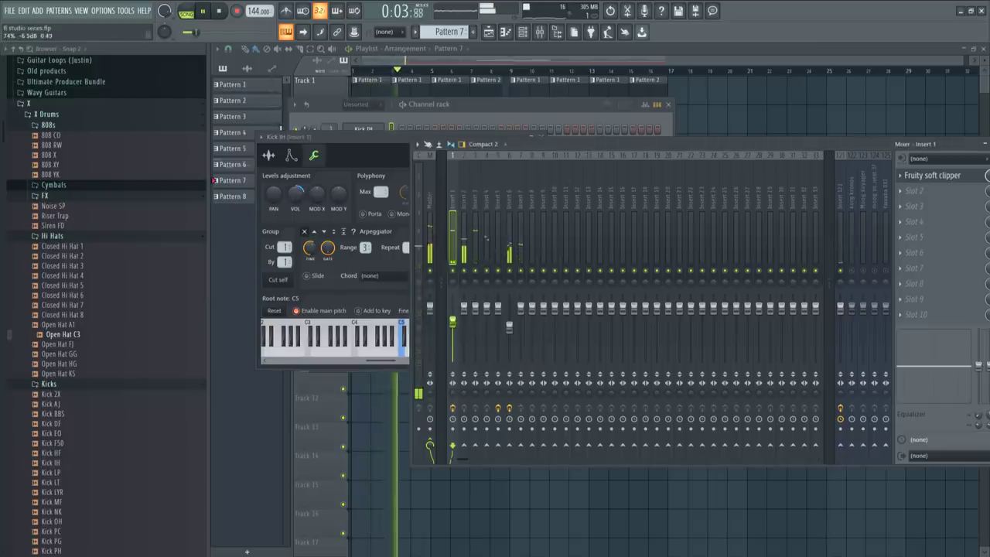
left_click(300, 178)
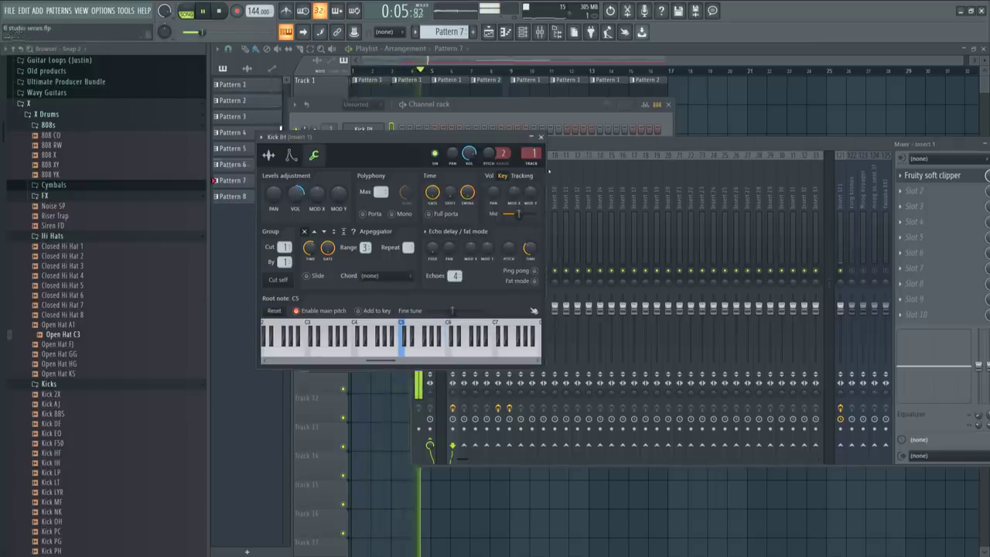
left_click(565, 147)
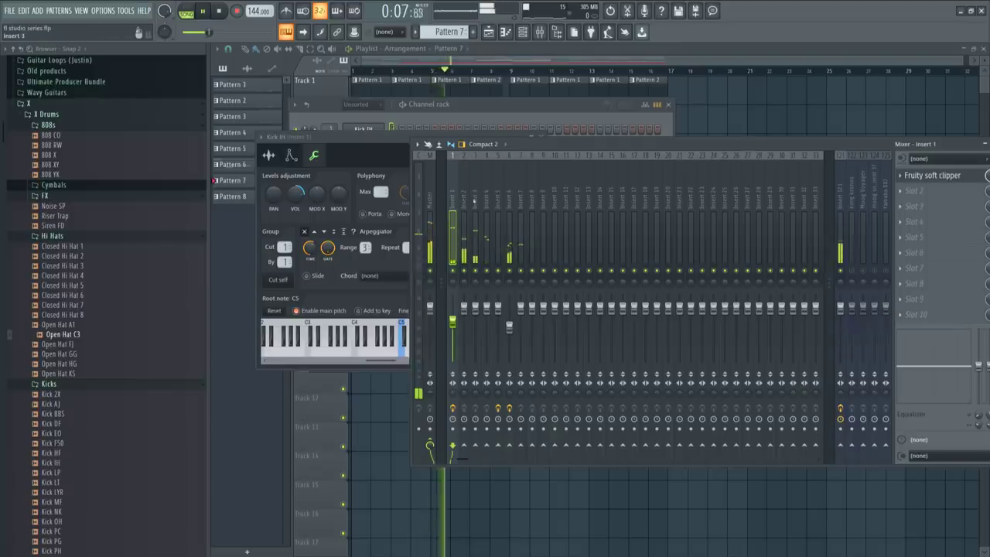
- Copy the Fruity soft clipper from Insert 1 to Insert 3 and adjust its threshold
left_click(463, 203)
left_click(475, 200)
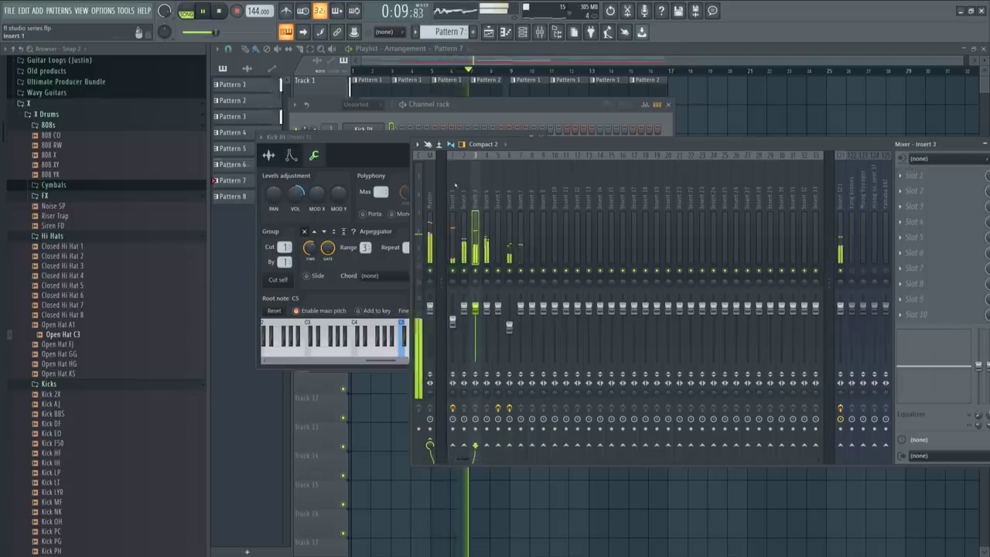
left_click(453, 195)
right_click(931, 175)
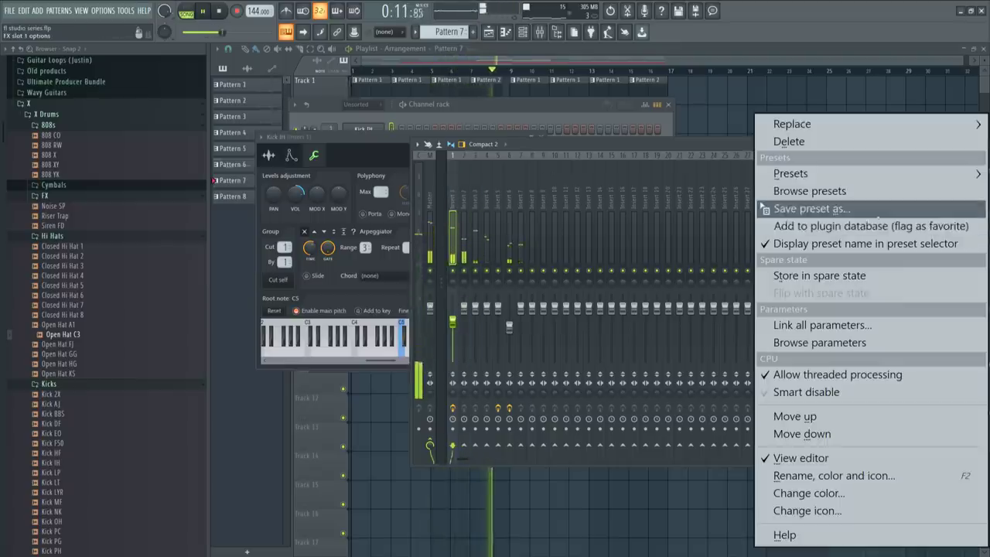
left_click_drag(813, 209, 475, 229)
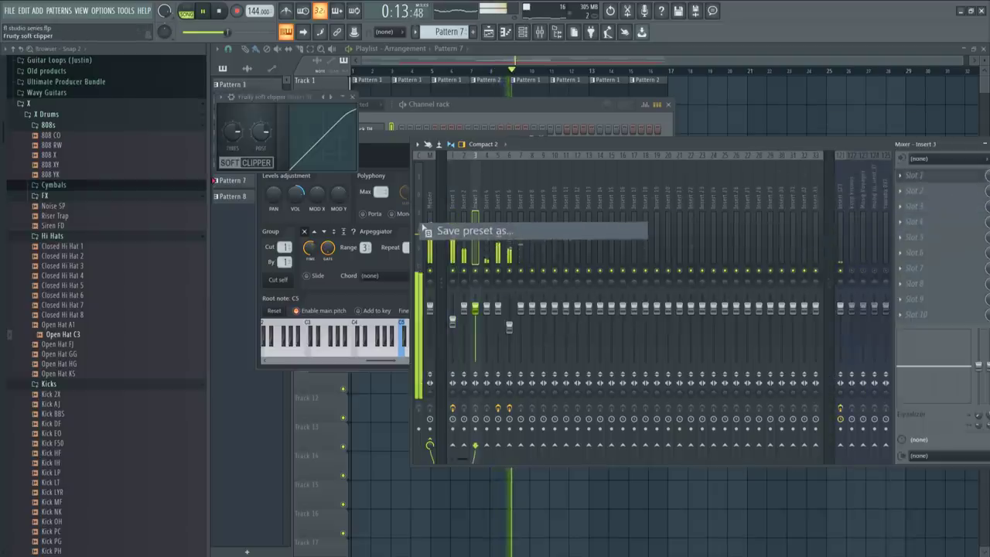
- Open the Snare NM channel's level adjustment settings during playback, and close the channel window
left_click(452, 106)
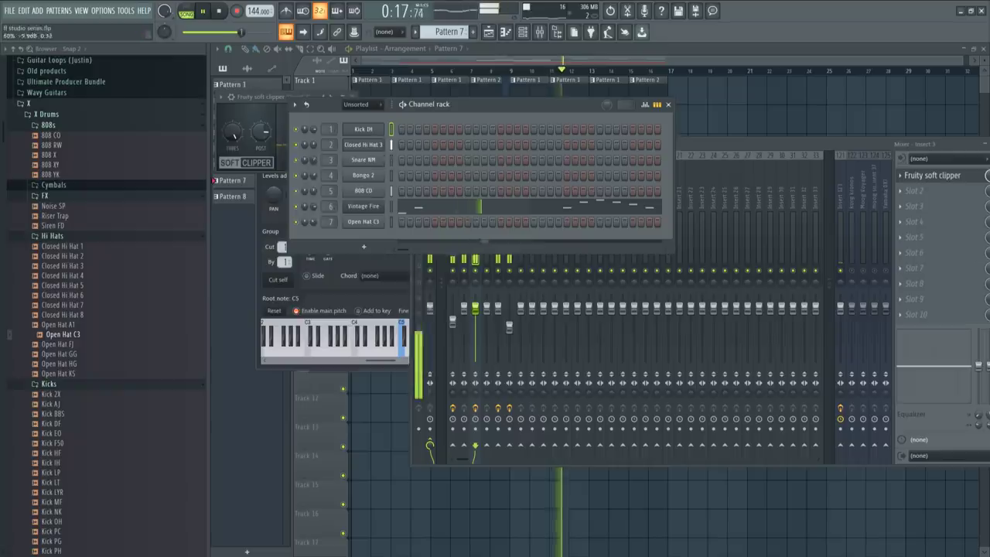
left_click(361, 161)
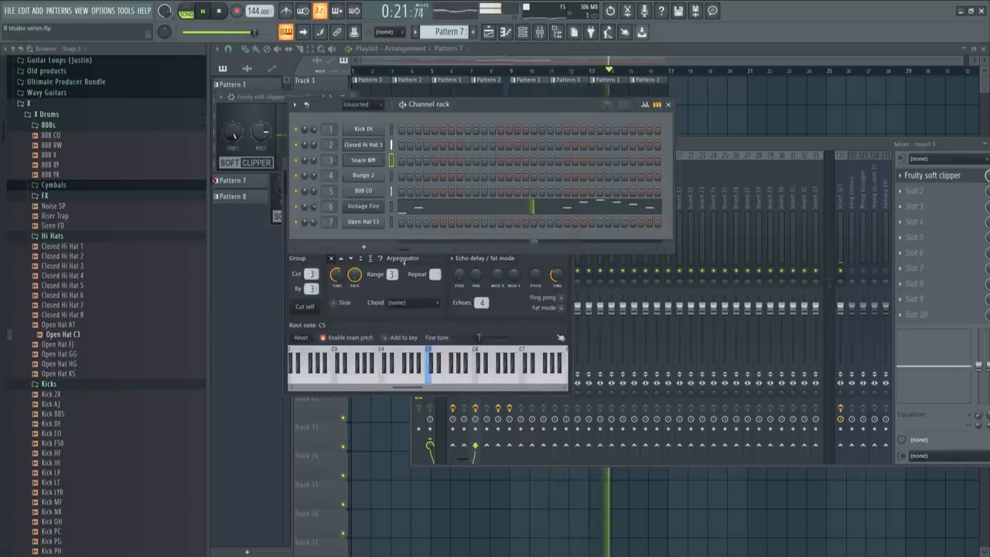
left_click(453, 107)
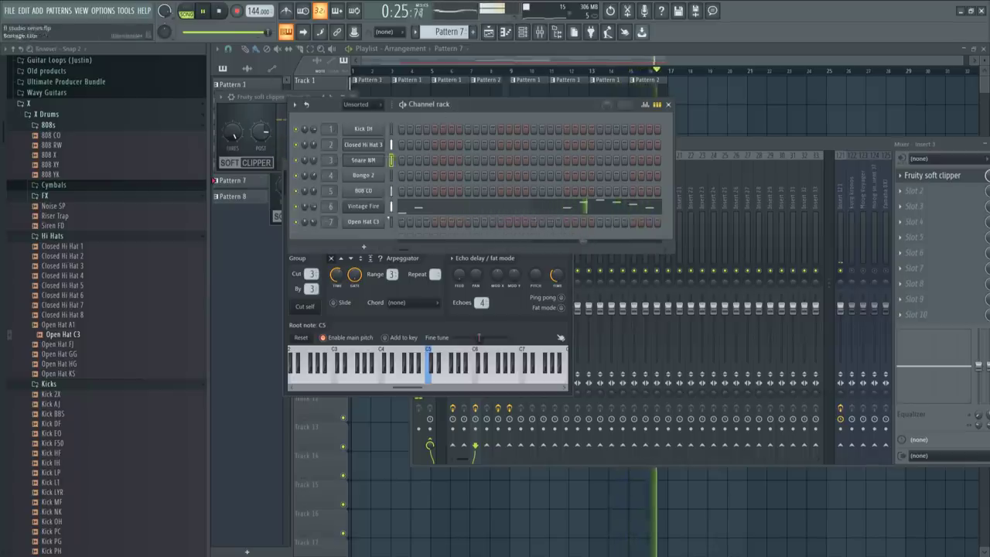
left_click(389, 288)
left_click(566, 164)
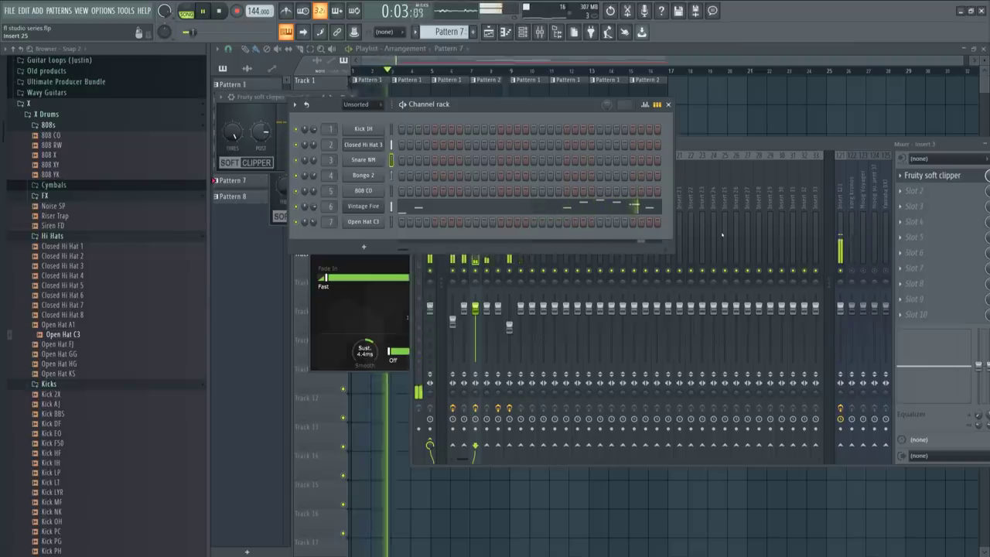
- Mute Insert 121, check Inserts 7, 6 and 5 in the mixer, and reposition the mixer window so the effect slots fit on screen
left_click(842, 270)
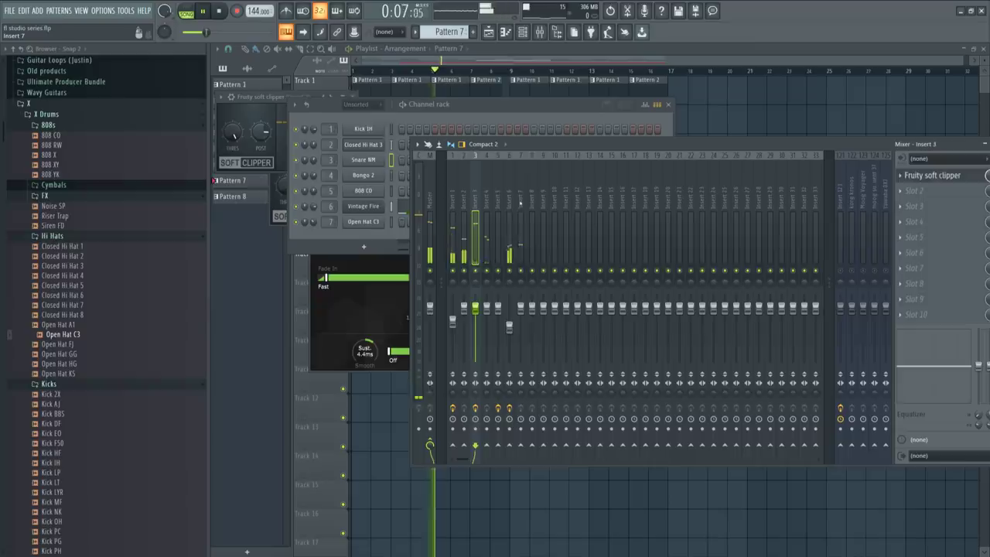
left_click(520, 202)
left_click(509, 203)
left_click(498, 202)
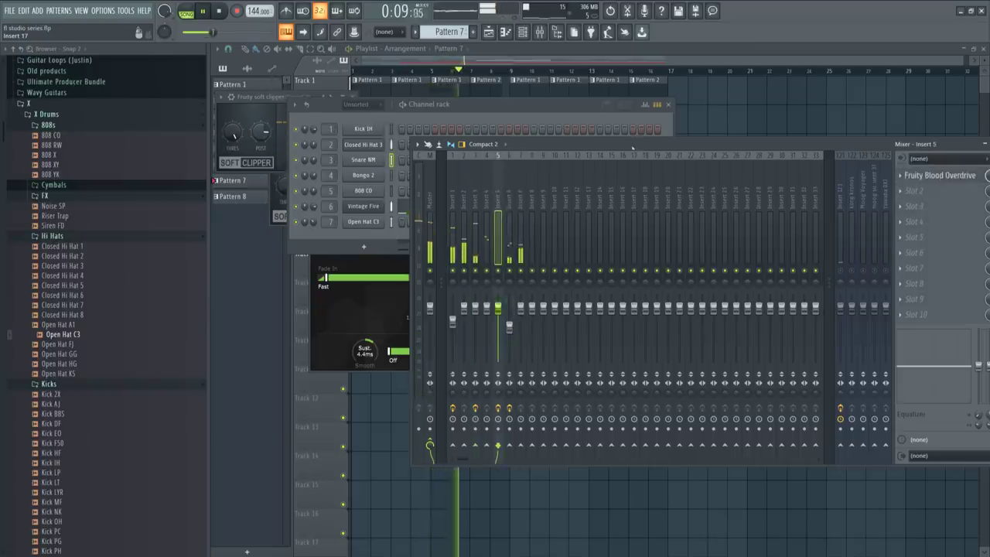
left_click_drag(633, 148, 549, 152)
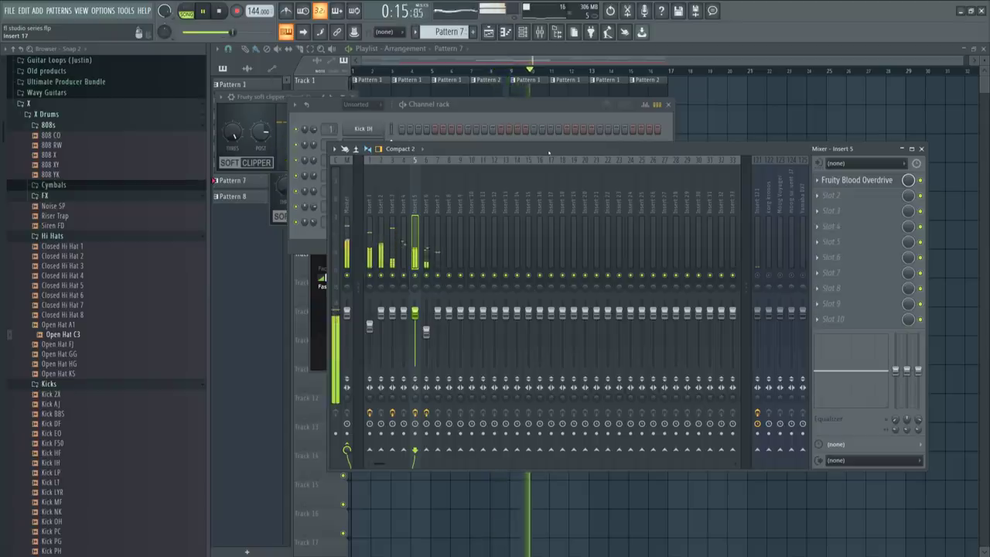
- Select Insert 6 in the mixer and open the Vintage Fire instrument on channel 6
left_click(467, 105)
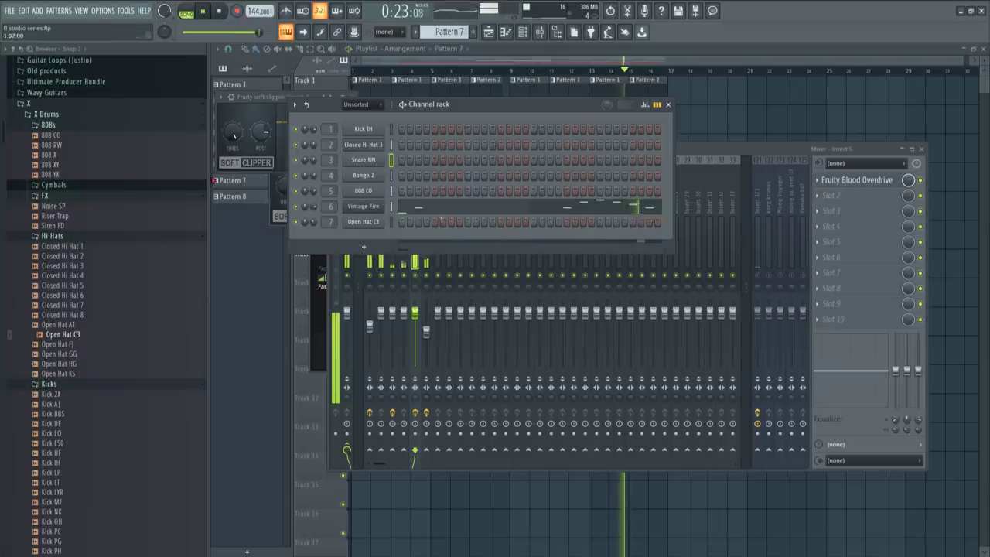
left_click_drag(779, 202, 802, 203)
left_click_drag(630, 204, 426, 205)
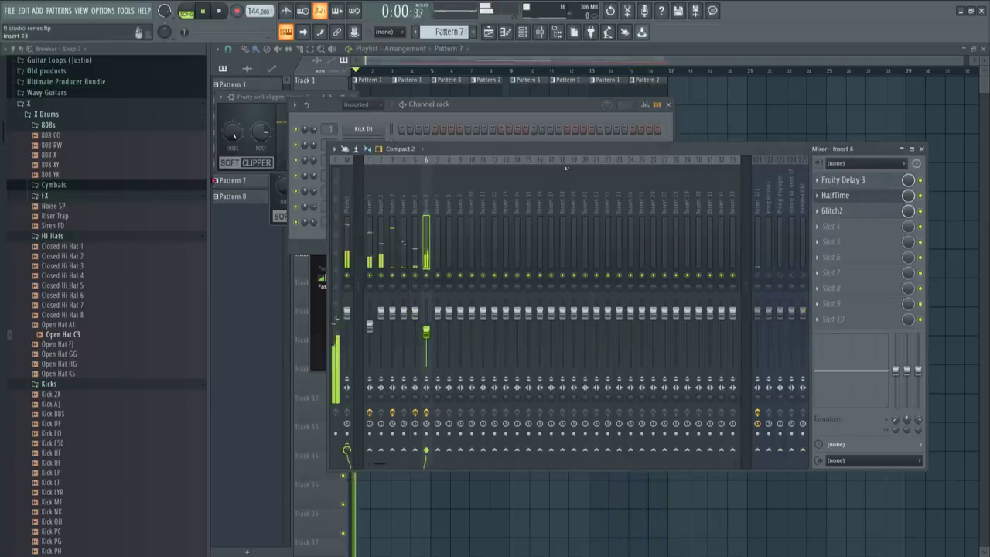
left_click(516, 103)
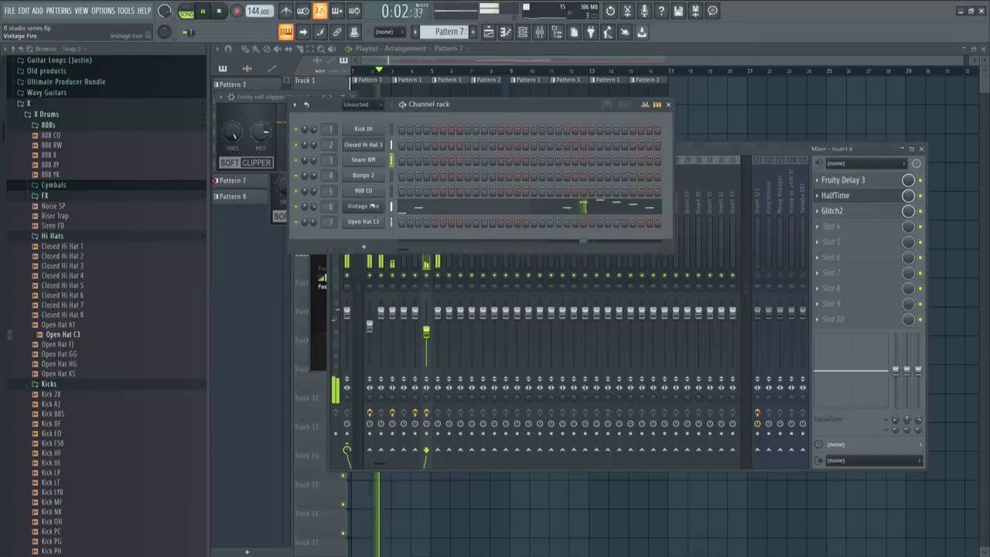
left_click(757, 275)
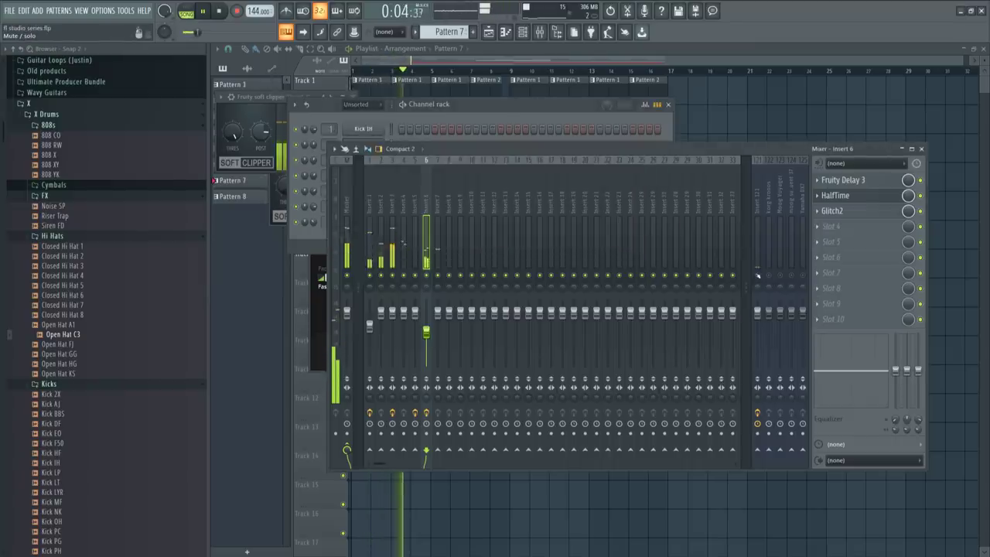
left_click(506, 106)
left_click(376, 206)
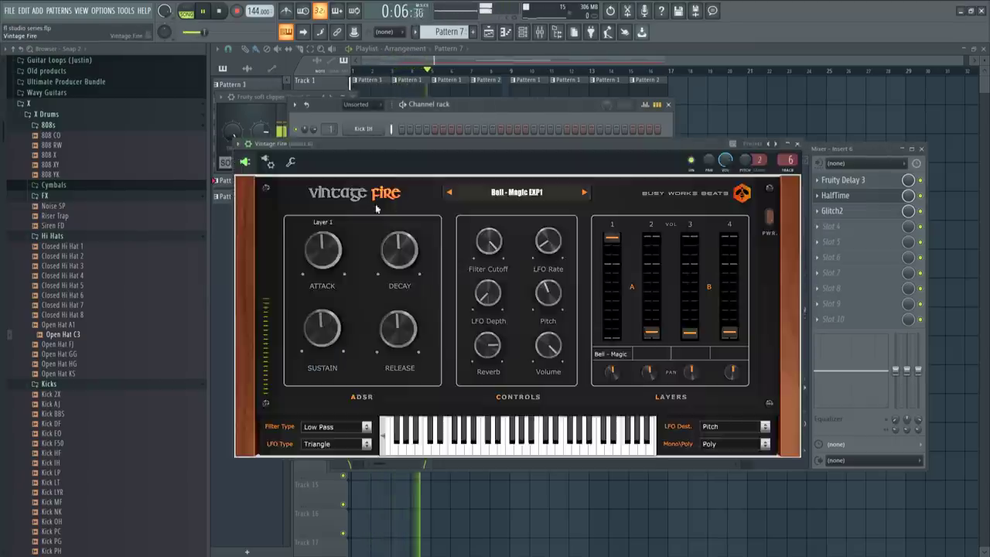
- Switch Vintage Fire to the Bell - Open Doors EXP1 preset, lower its reverb, raise its pitch slightly and close the instrument
left_click(585, 192)
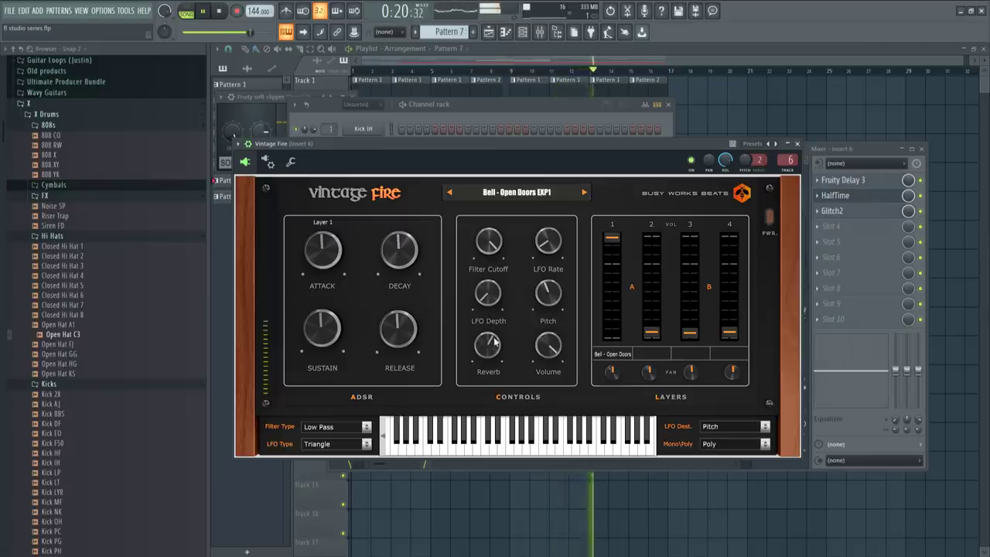
left_click_drag(494, 340, 487, 349)
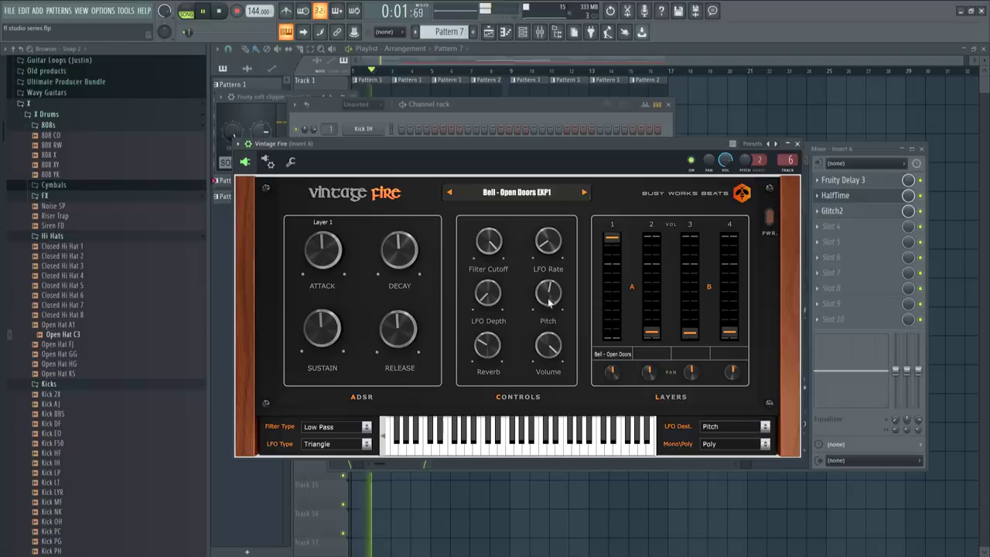
left_click(798, 143)
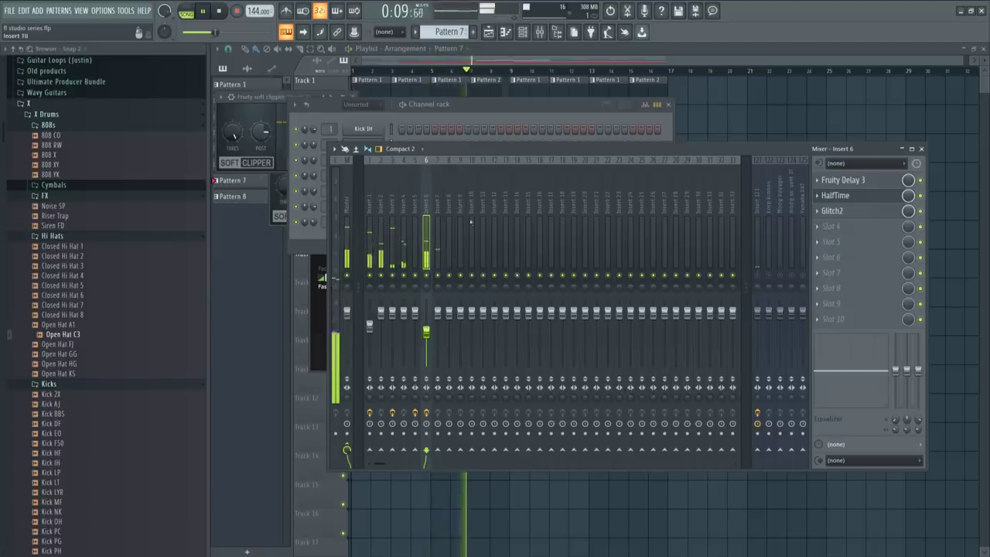
- Stop playback and unmute Insert 121 in the mixer
left_click(491, 112)
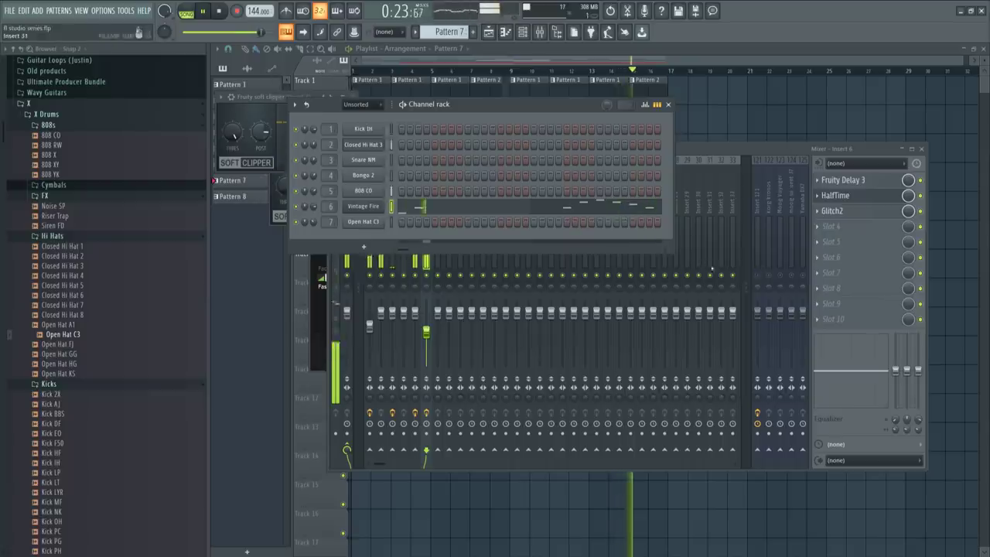
key("space")
left_click(759, 279)
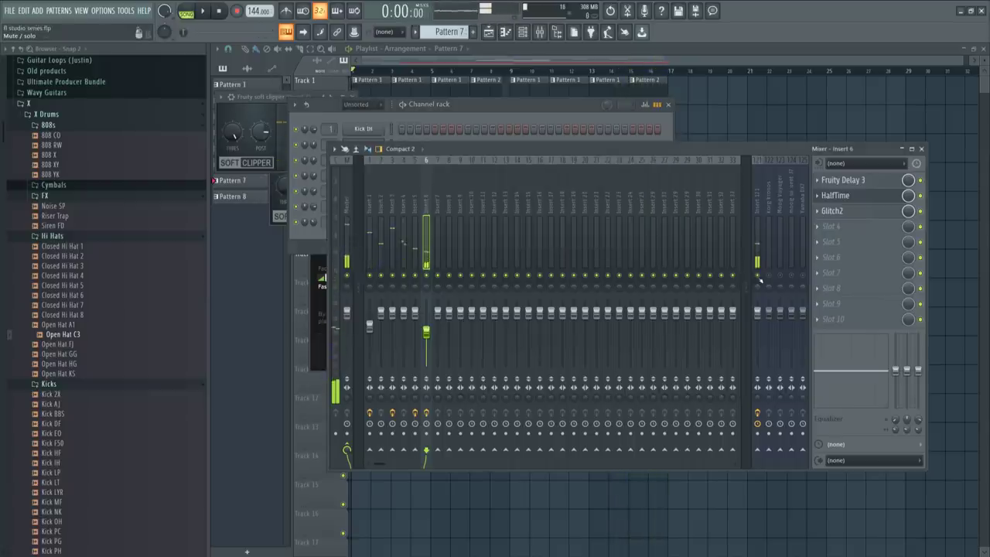